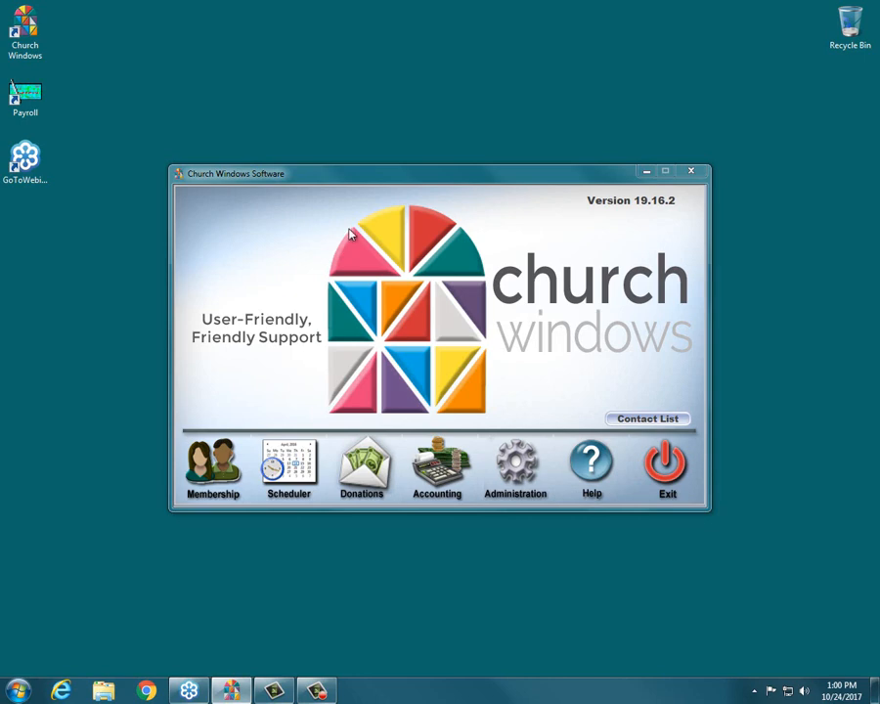
Open the Donations module at full window size and bring up the form for adding a donations individual giver.
click(357, 469)
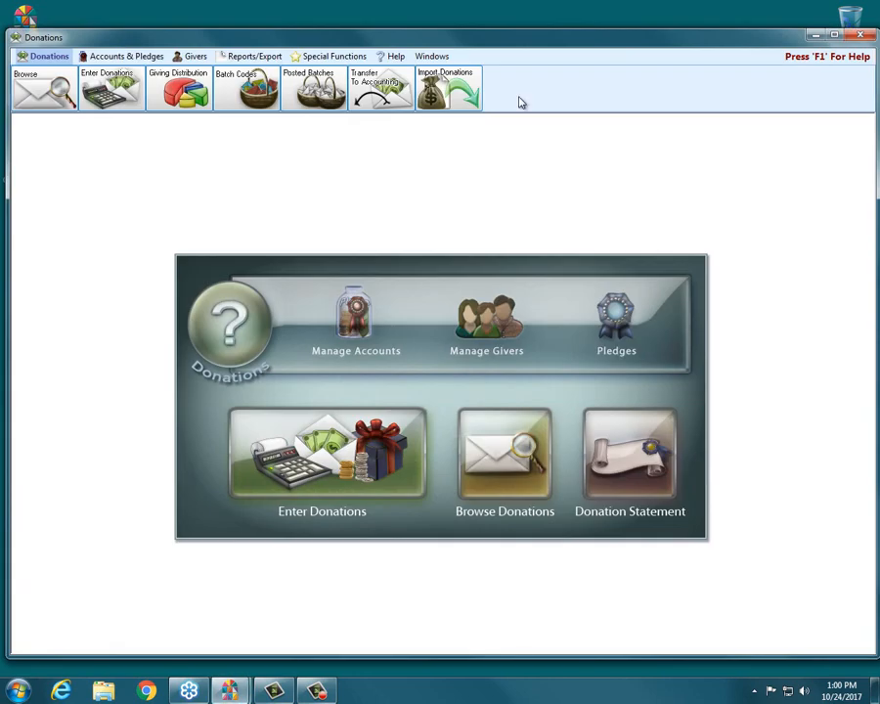
click(835, 35)
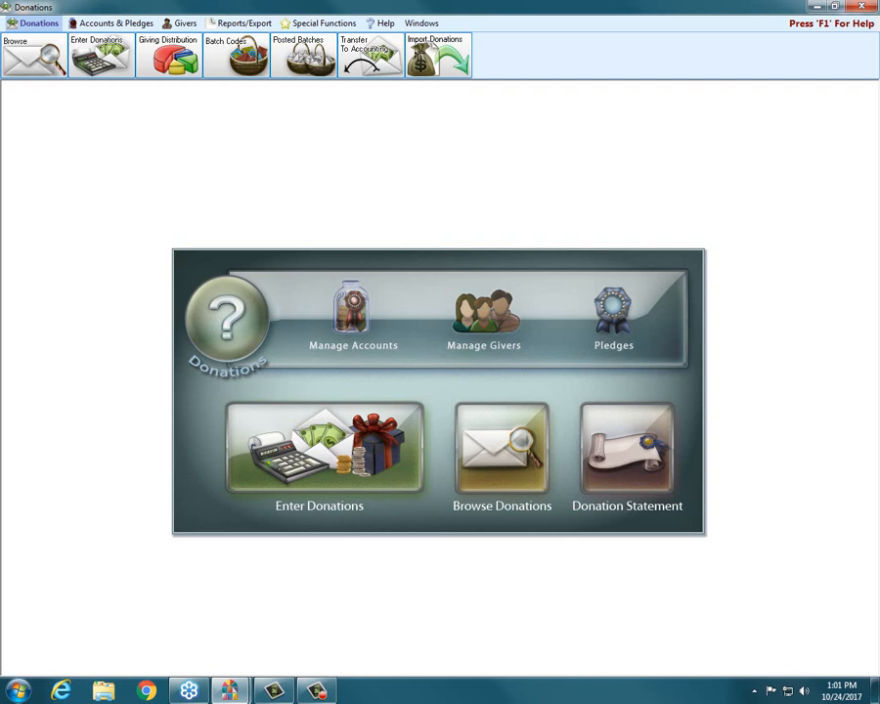
click(183, 26)
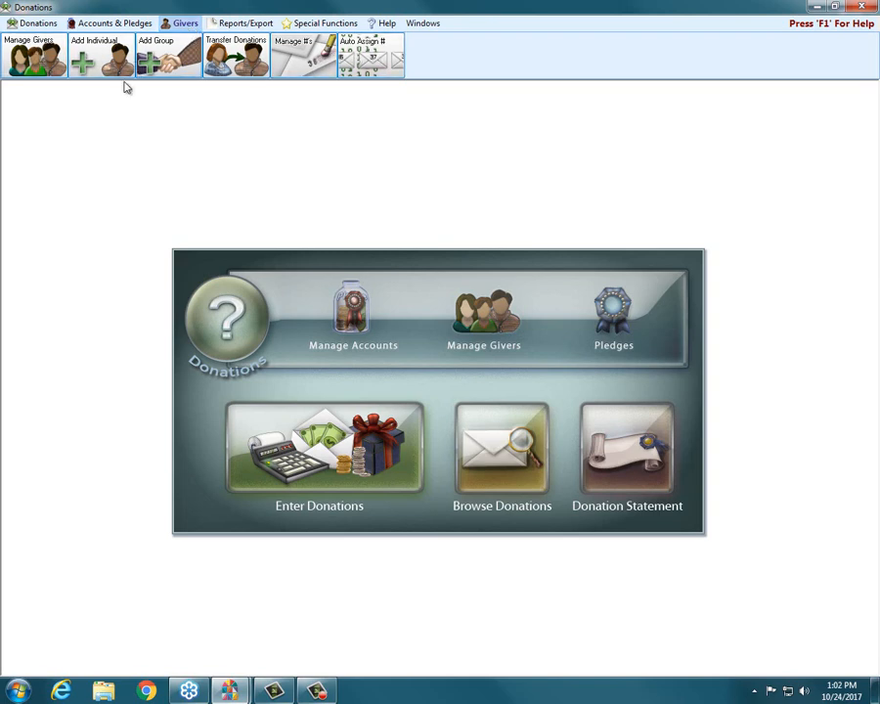
click(96, 63)
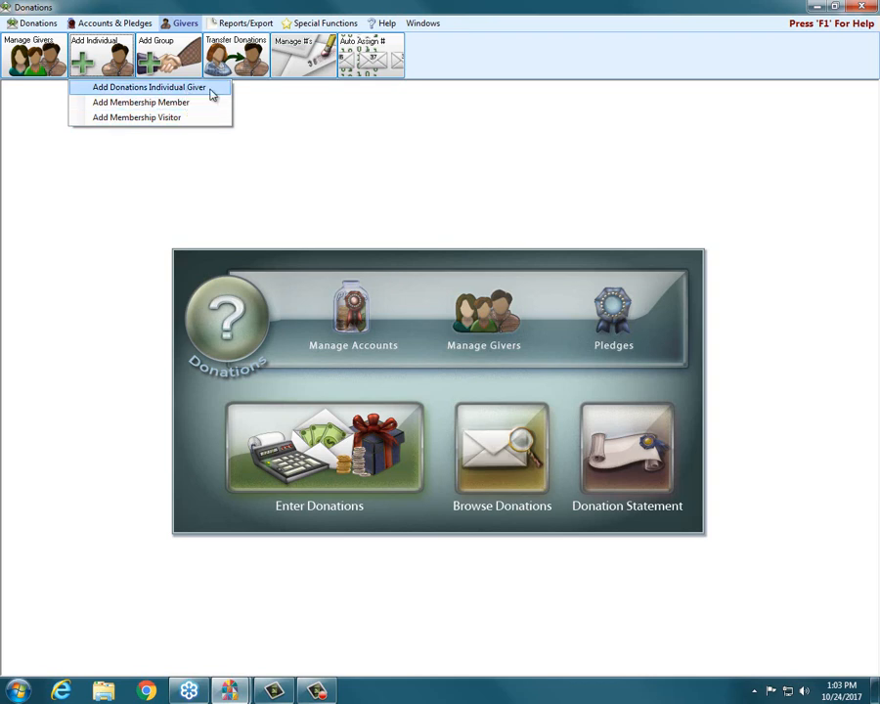
click(212, 91)
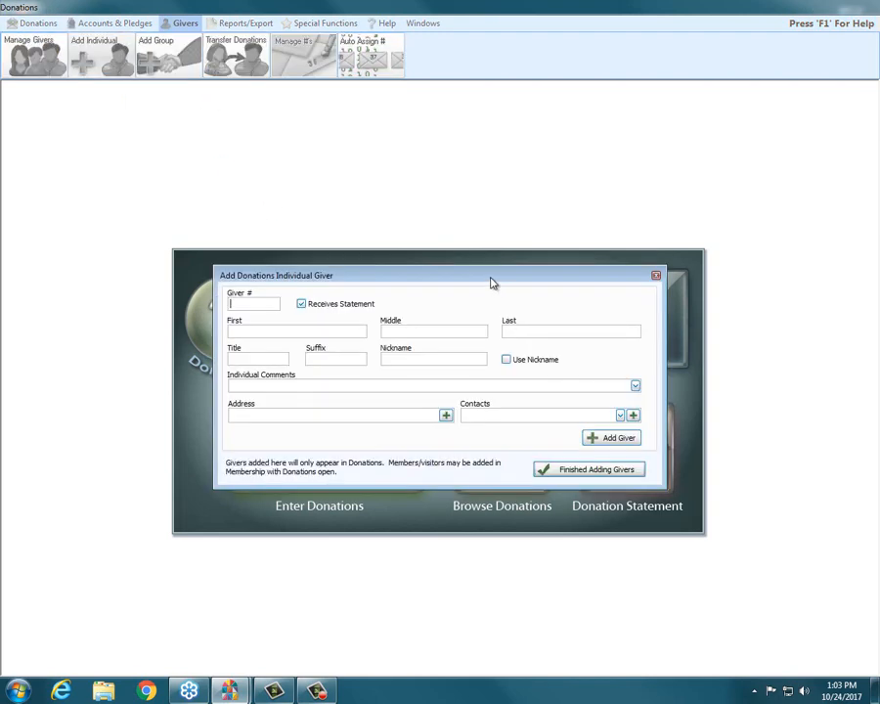
drag(489, 279, 477, 130)
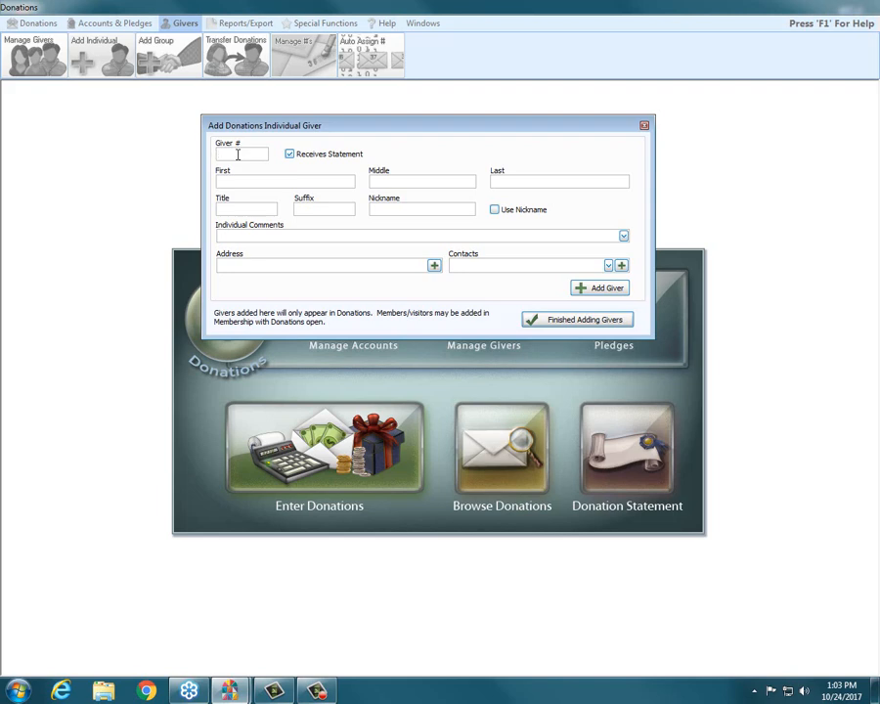
Enter the new giver's number, first name and last name, with Receives Statement enabled.
text(107)
key(Tab)
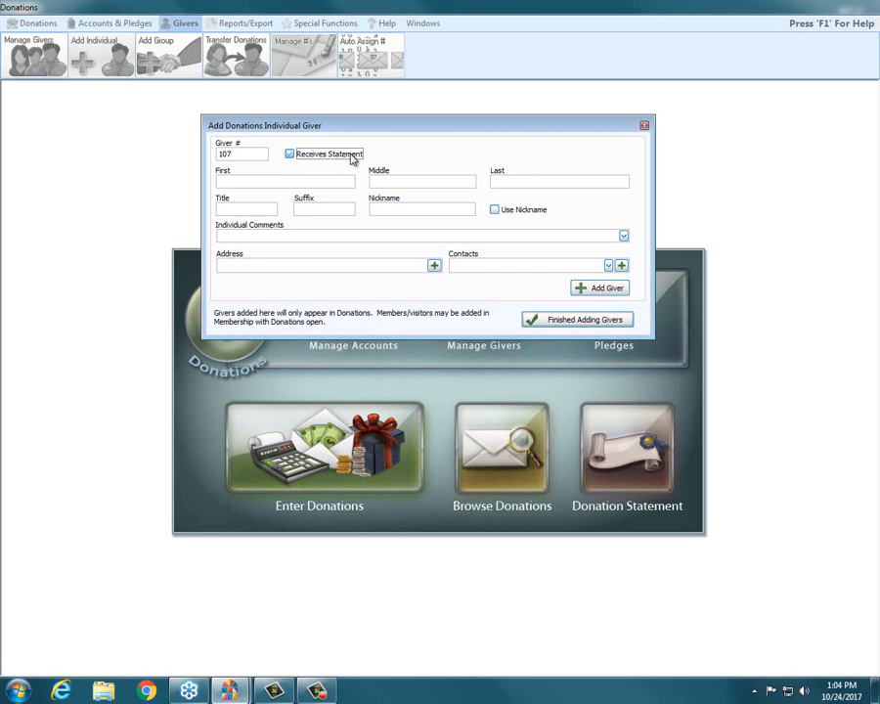
click(320, 154)
click(317, 157)
click(246, 182)
text(Bill)
key(Tab)
key(Tab)
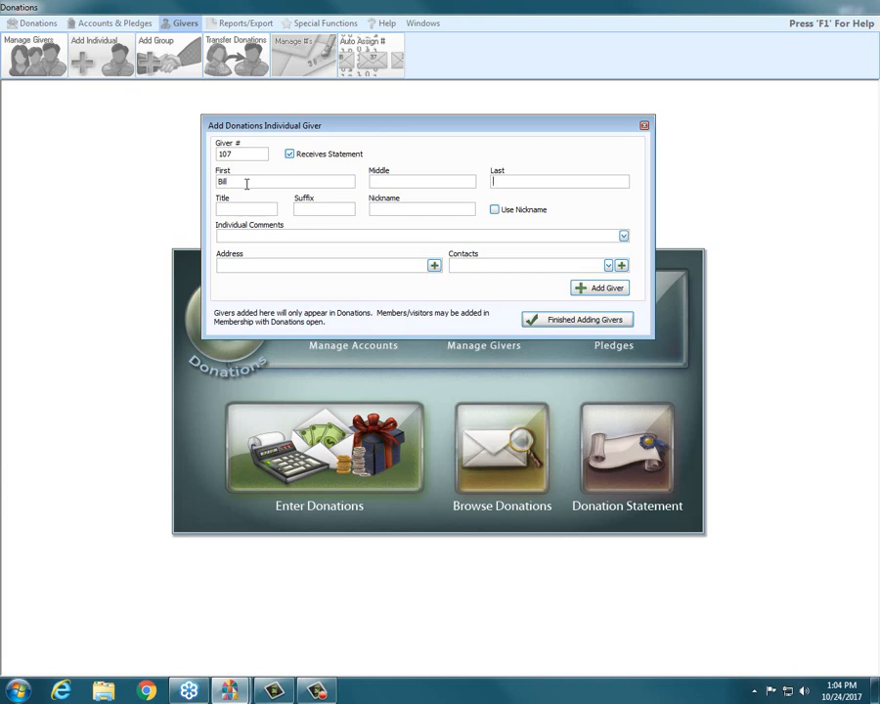
text(Smith)
Set the giver's title to Mr. and replace the first name with its full formal version.
click(227, 207)
text(Mr.)
key(Tab)
drag(235, 182, 177, 177)
text(William)
Enter the giver's nickname and enable Use Nickname.
click(437, 208)
text(Bill)
click(495, 211)
click(310, 237)
Start a new address for the giver and enter the street address in Address 1.
click(434, 266)
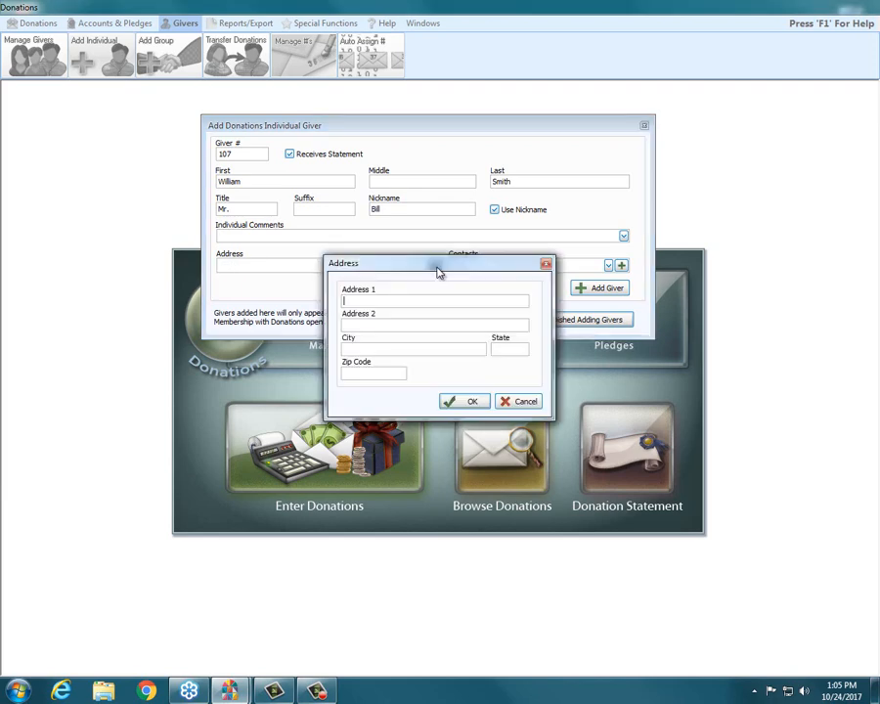
text(1)
text(Msai)
key(BackSpace)
key(BackSpace)
key(BackSpace)
text(ain St)
key(Tab)
Complete the giver's address with the city, state and zip code, and confirm it.
key(Tab)
text(Columbus)
key(Tab)
text(OH)
key(Tab)
text(55555)
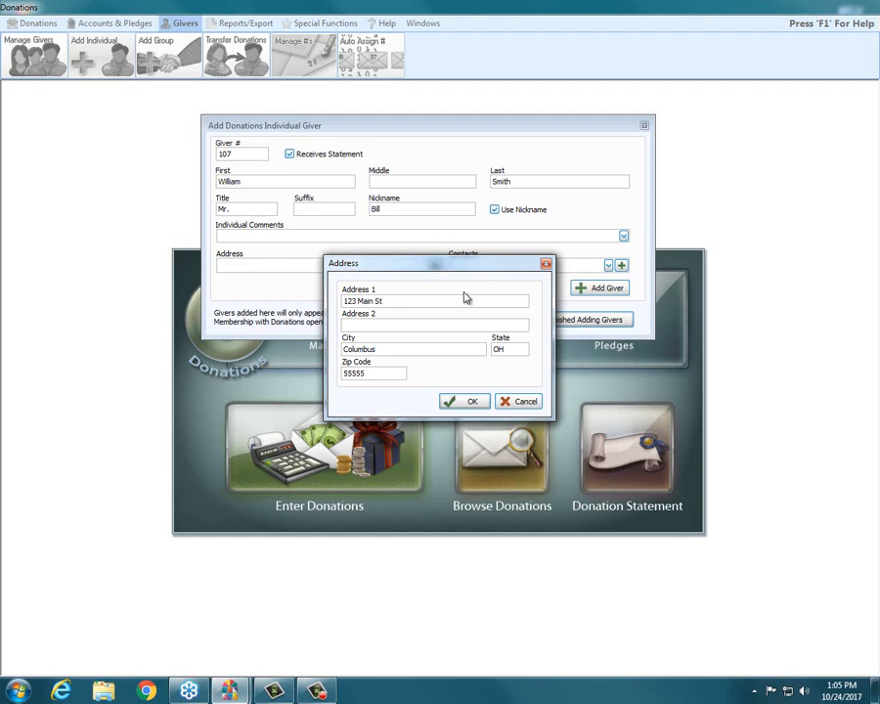
click(473, 402)
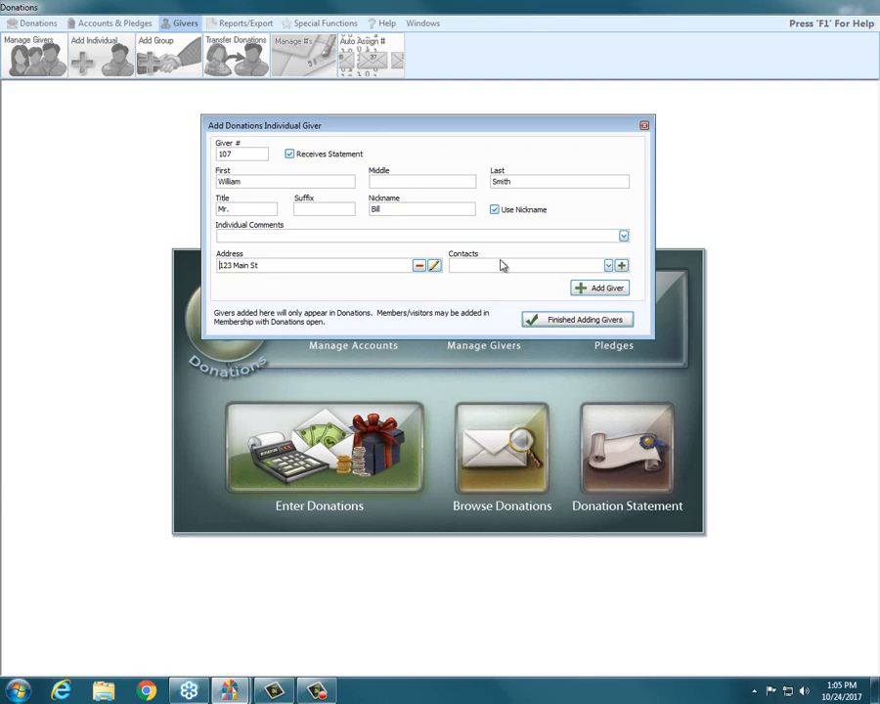
Add an email contact for the giver with the description Email and the giver's e-mail address.
click(622, 266)
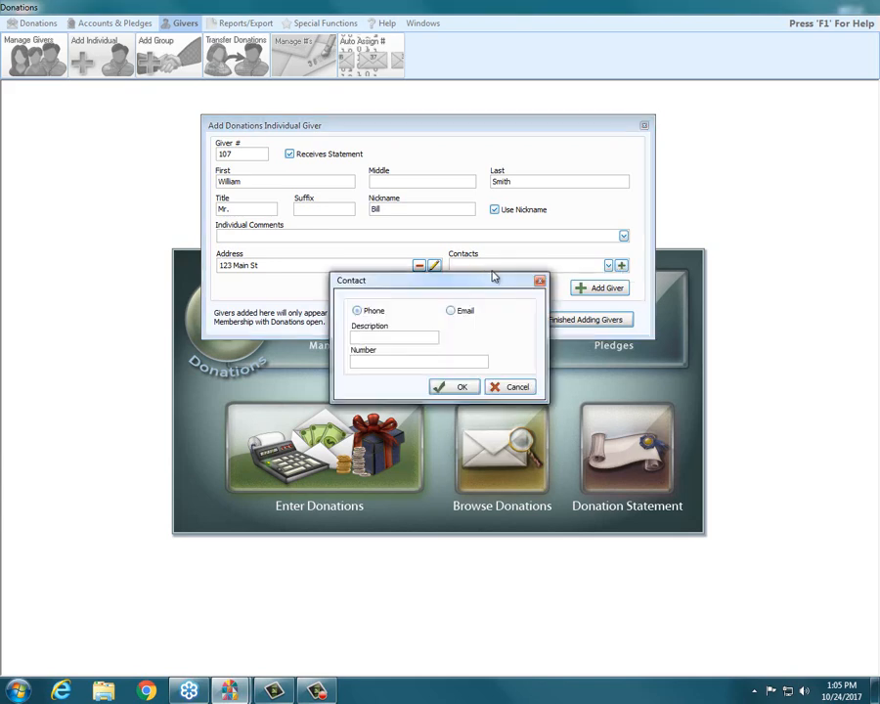
drag(480, 281, 483, 165)
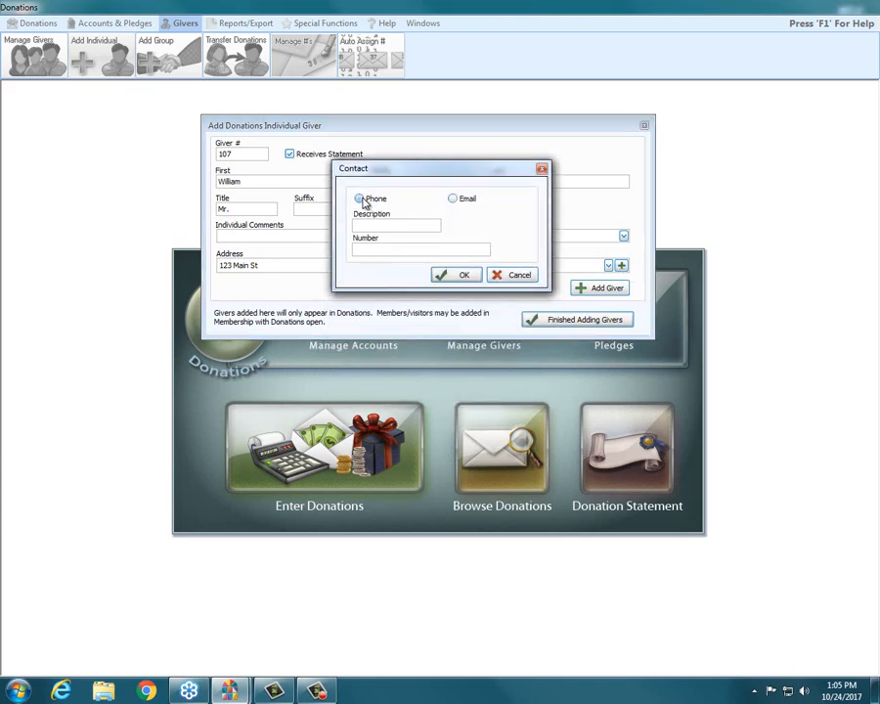
click(460, 199)
click(375, 226)
text(Email)
key(Tab)
text(temp@)
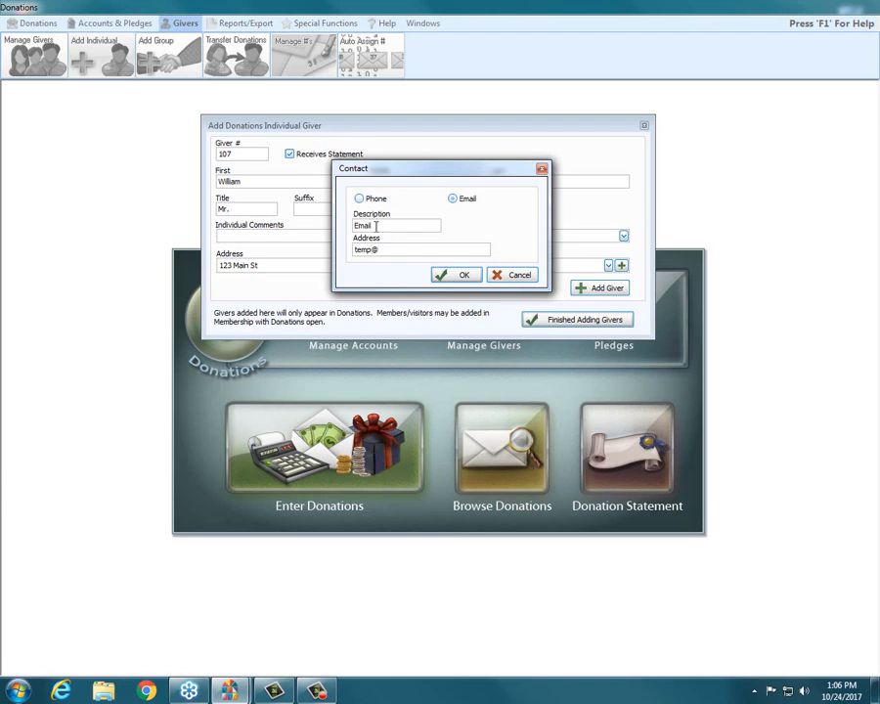
text(example.com)
click(460, 277)
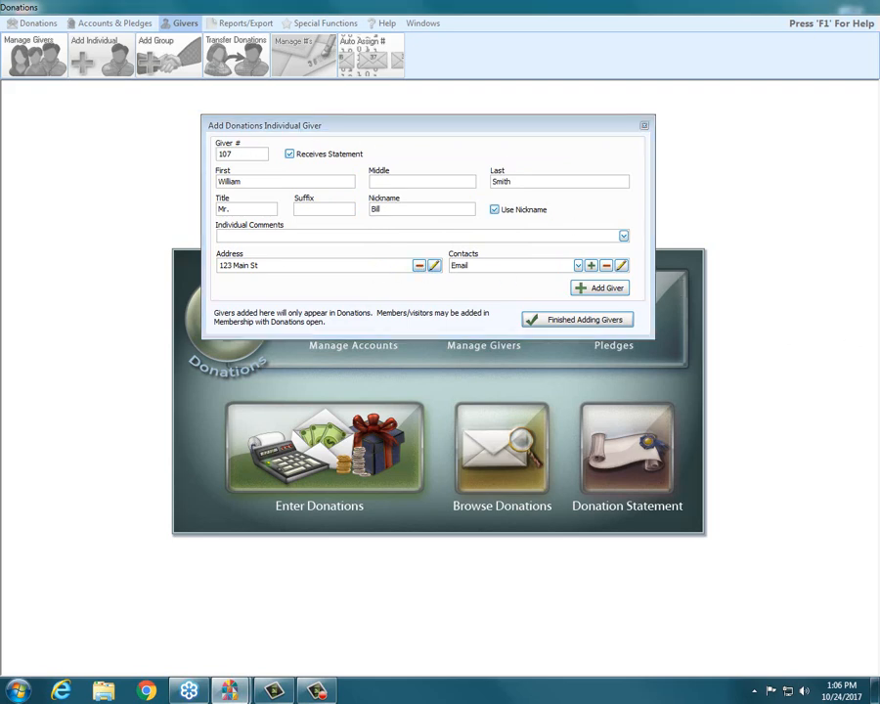
Add the completed giver record and finish adding givers.
mouse_move(575, 289)
mouse_down()
mouse_move(617, 292)
mouse_move(624, 284)
mouse_up()
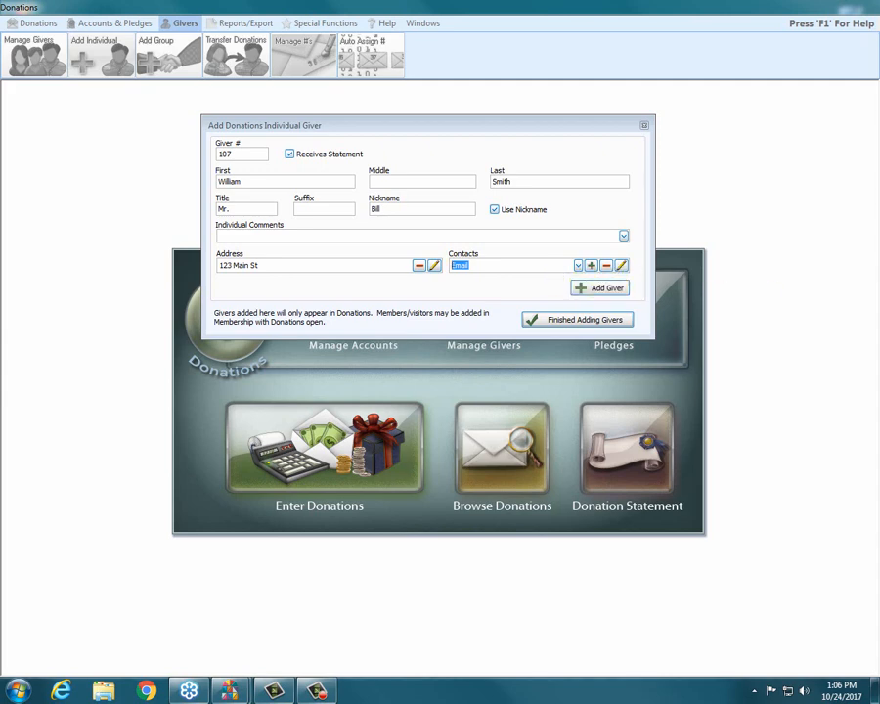
click(594, 296)
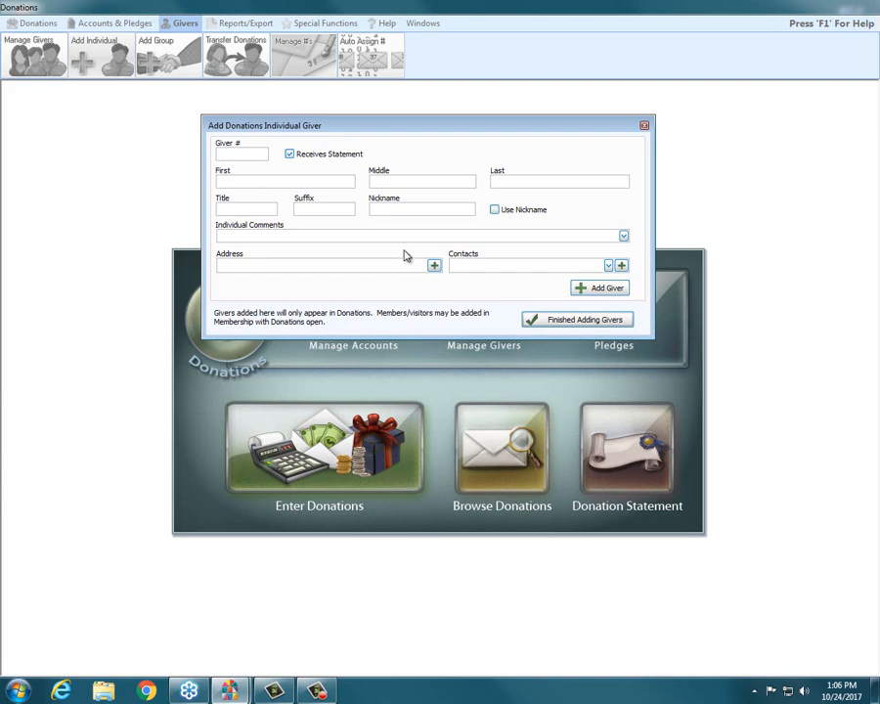
click(614, 326)
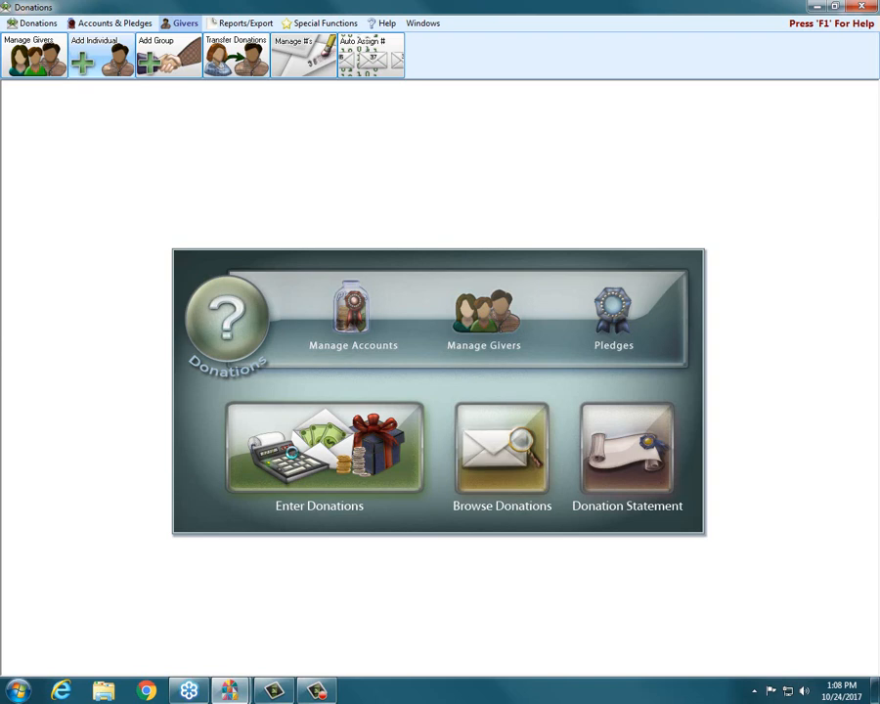
Open donation entry and set the donation date to 10/22/2017.
click(294, 450)
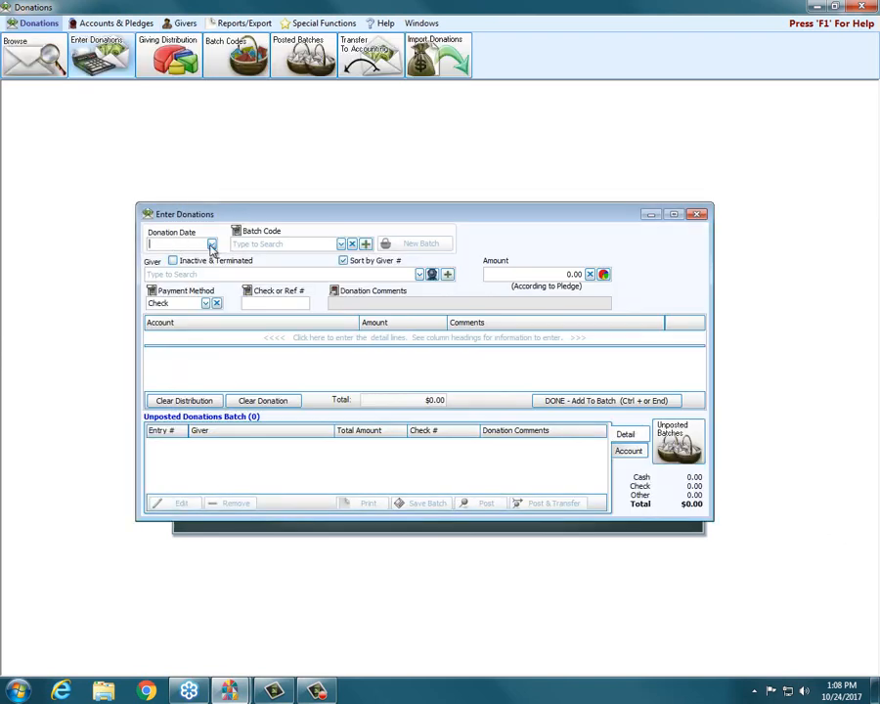
click(211, 245)
click(164, 354)
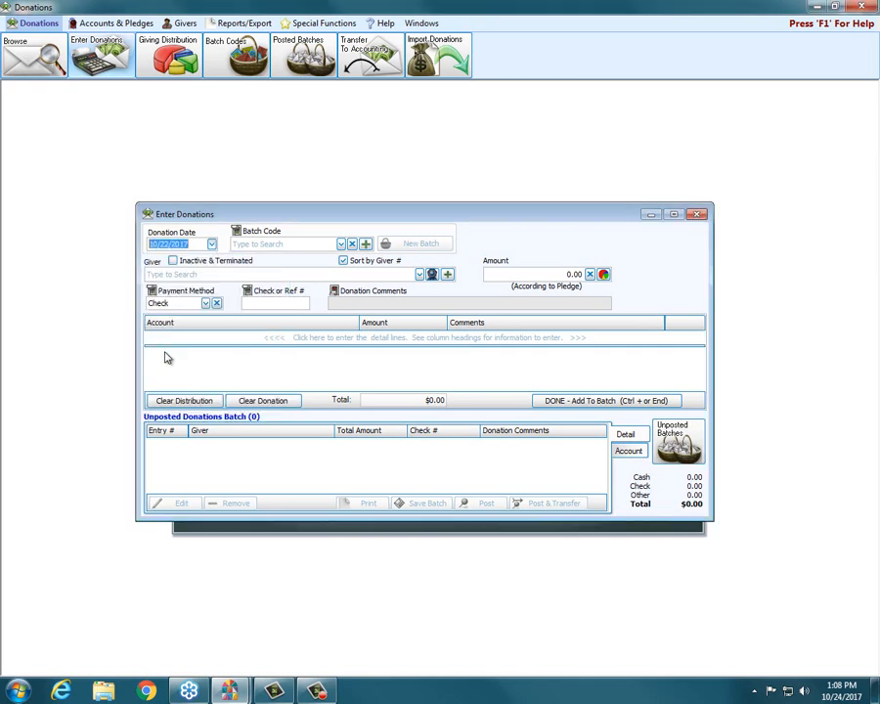
Search for the donation's giver by last name.
click(183, 274)
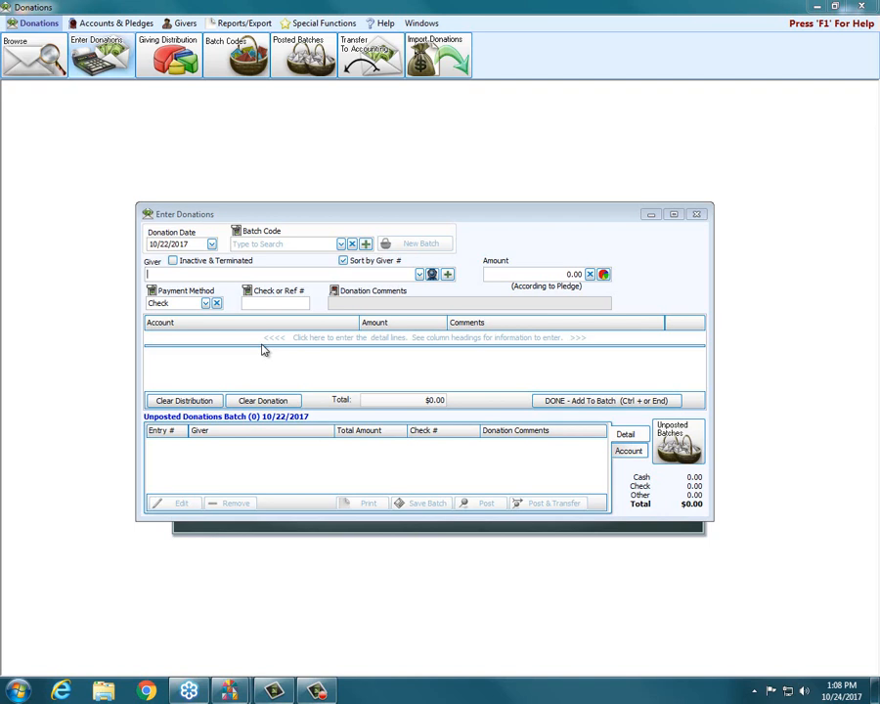
click(165, 273)
text(p)
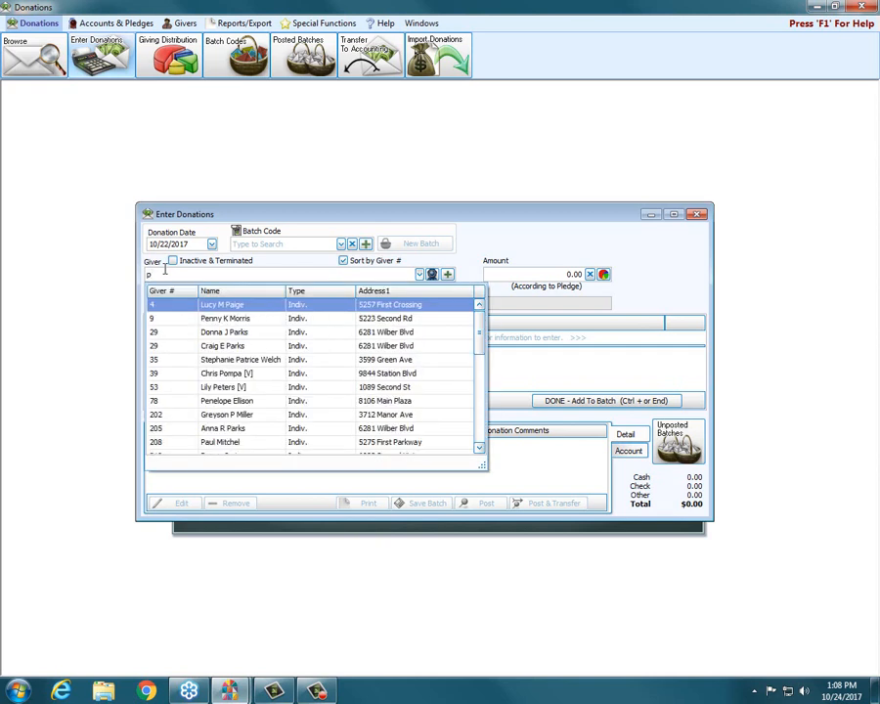
text(otte)
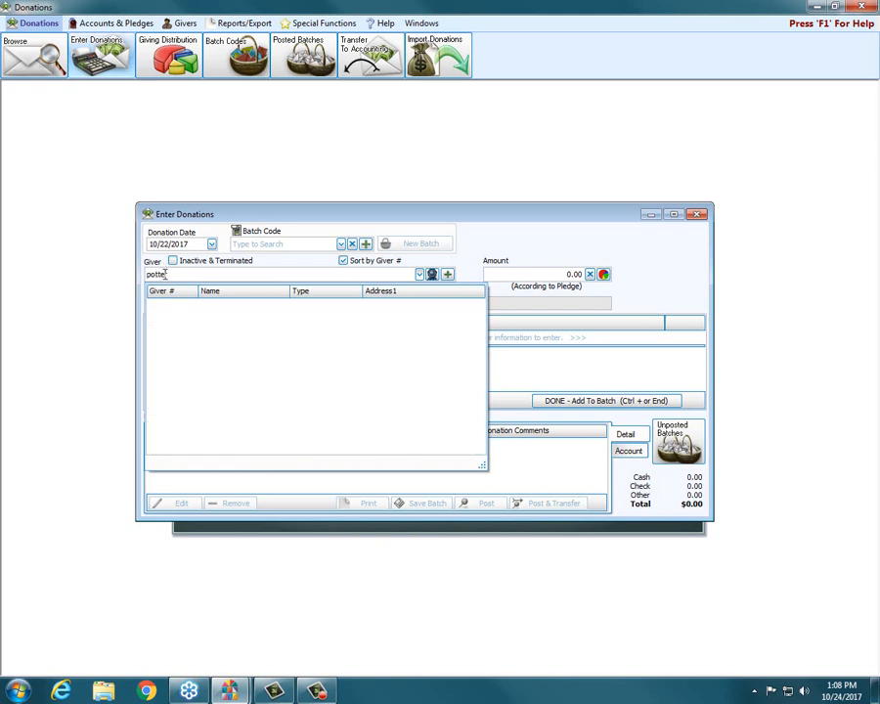
text(r)
click(306, 220)
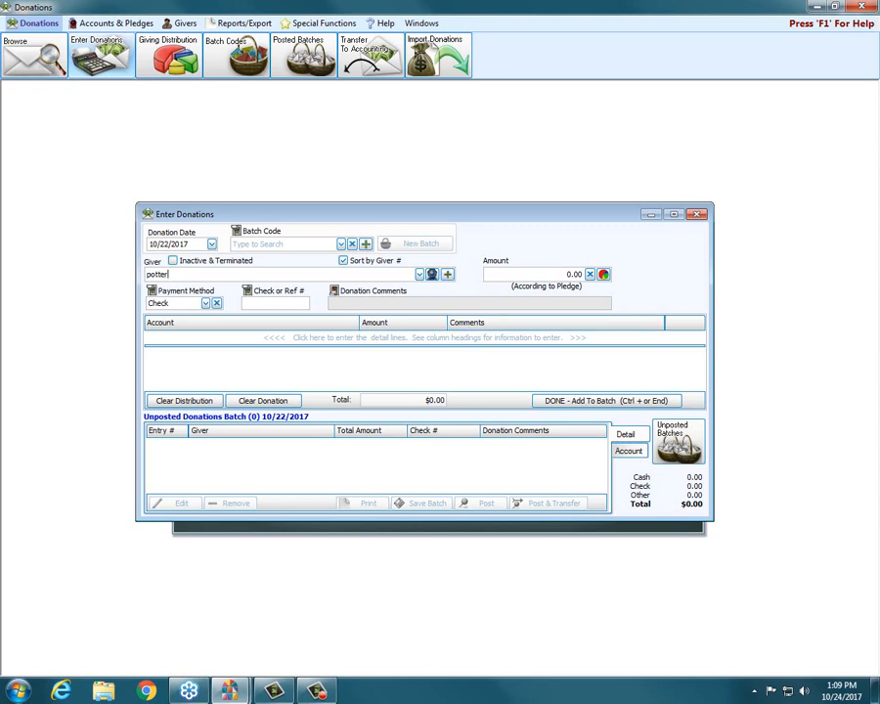
key(Return)
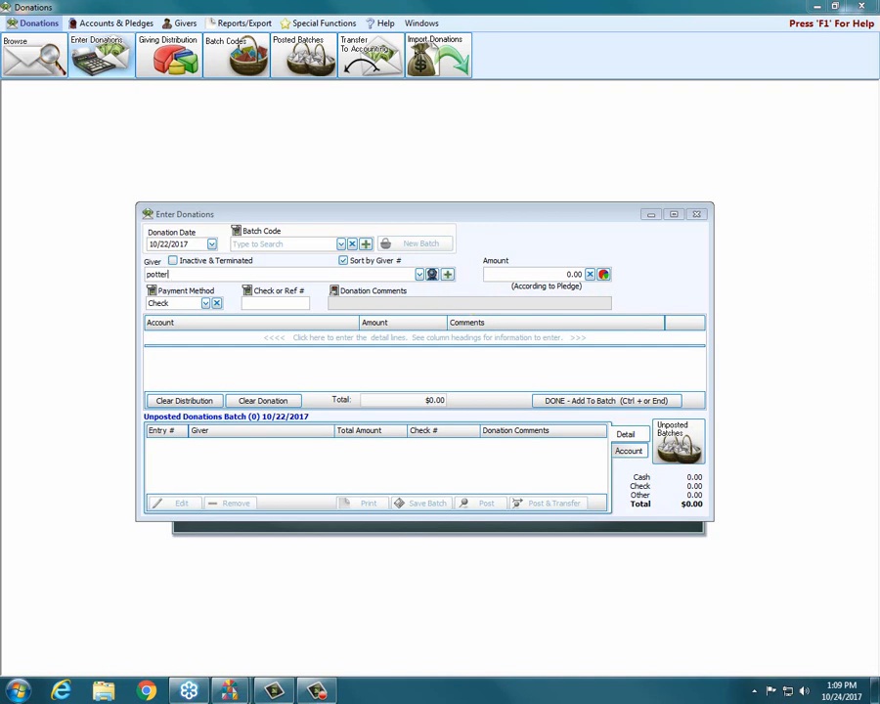
click(447, 274)
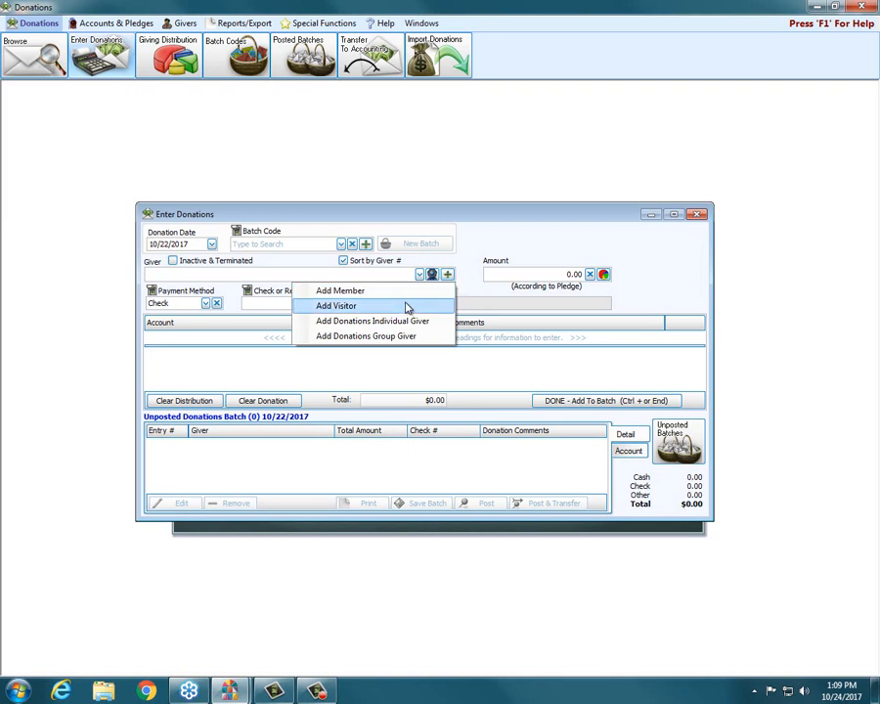
click(476, 236)
click(173, 27)
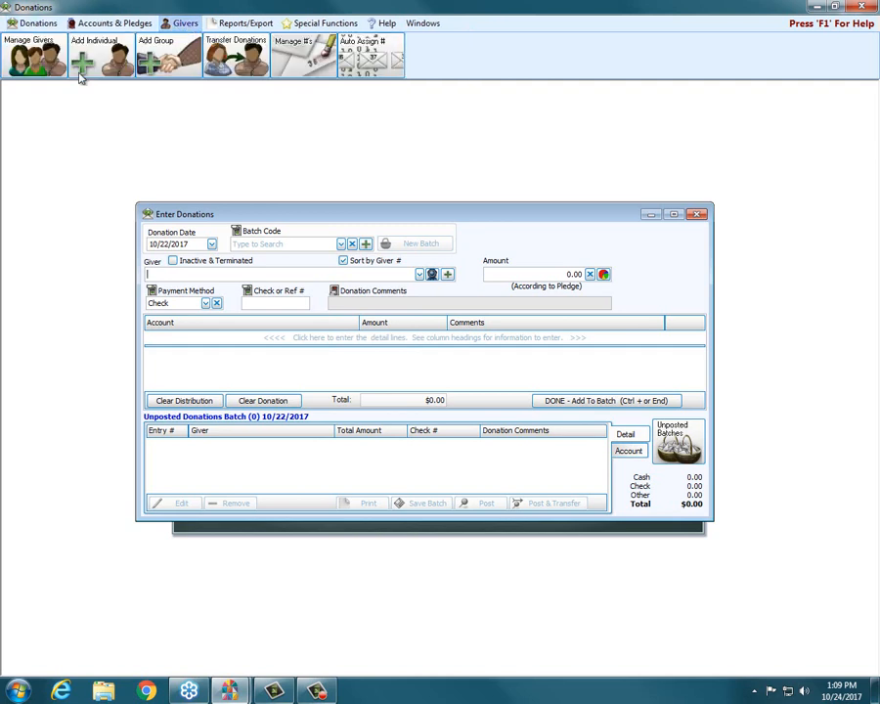
click(119, 59)
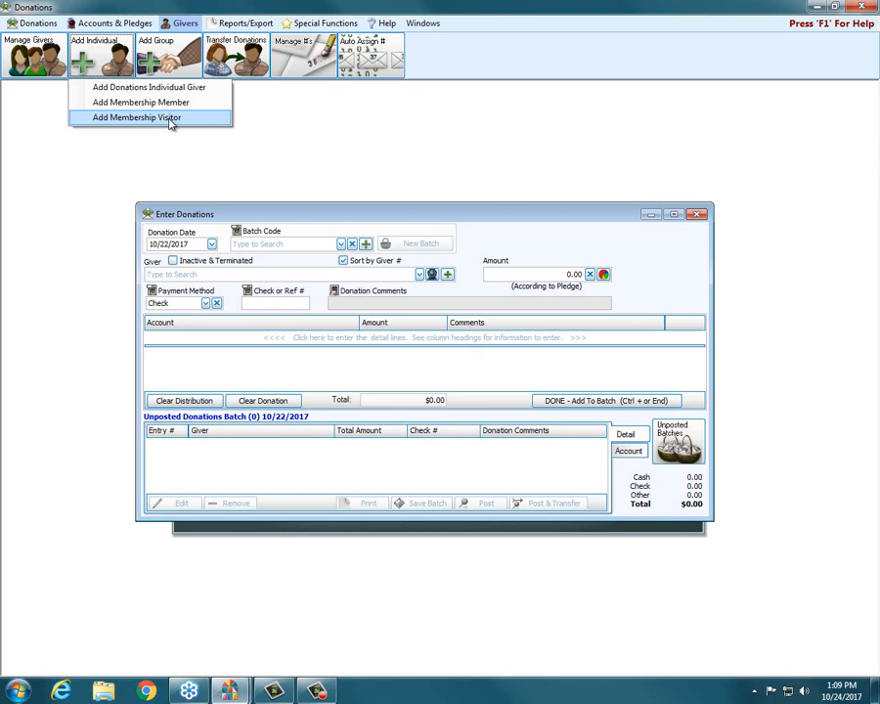
click(470, 266)
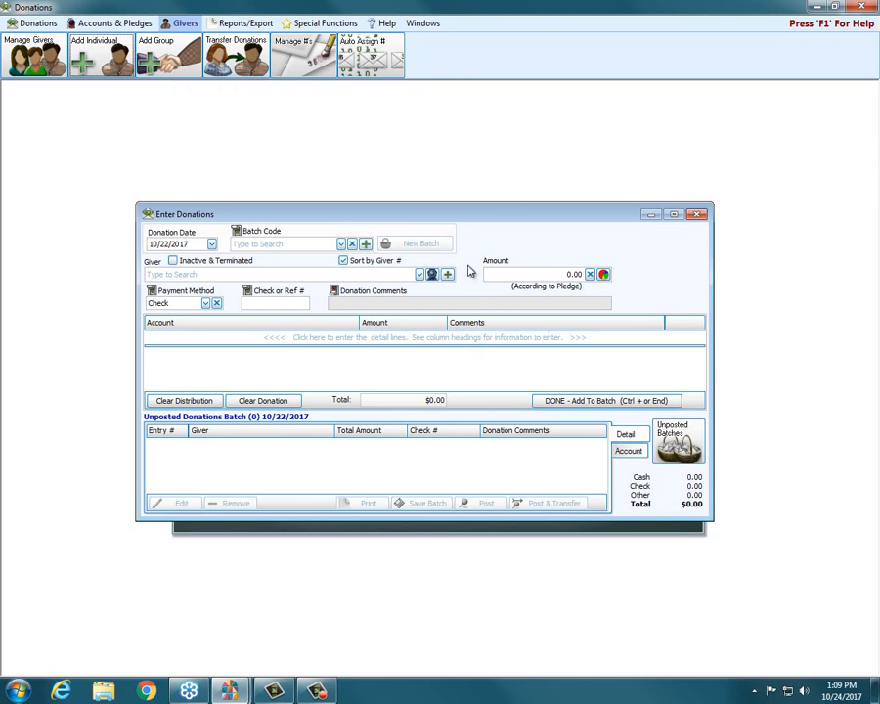
Start adding a new member from donation entry as a new family and enter the member's name as the mailing label.
click(447, 275)
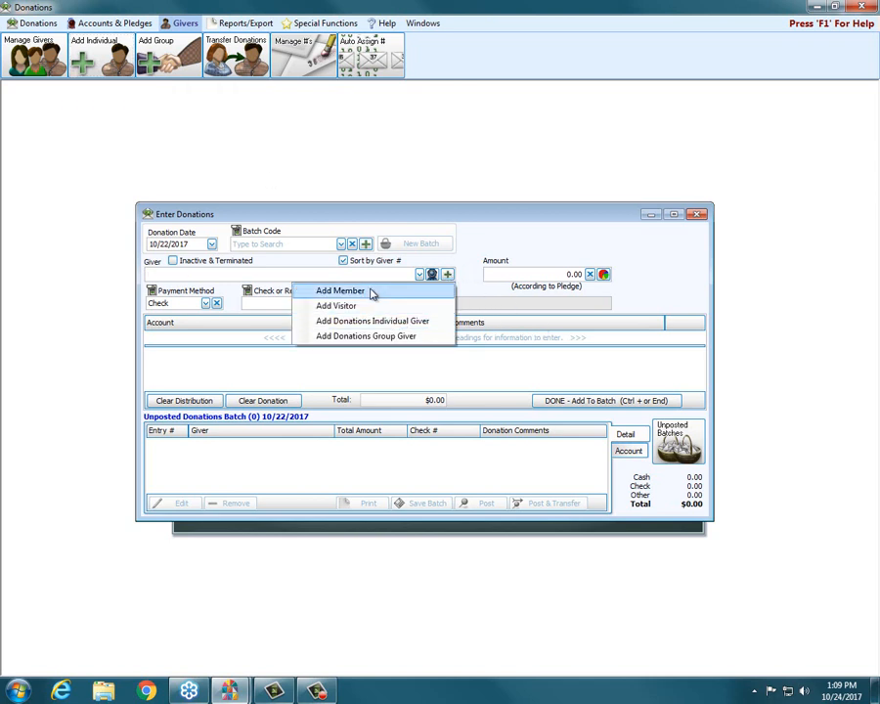
click(340, 291)
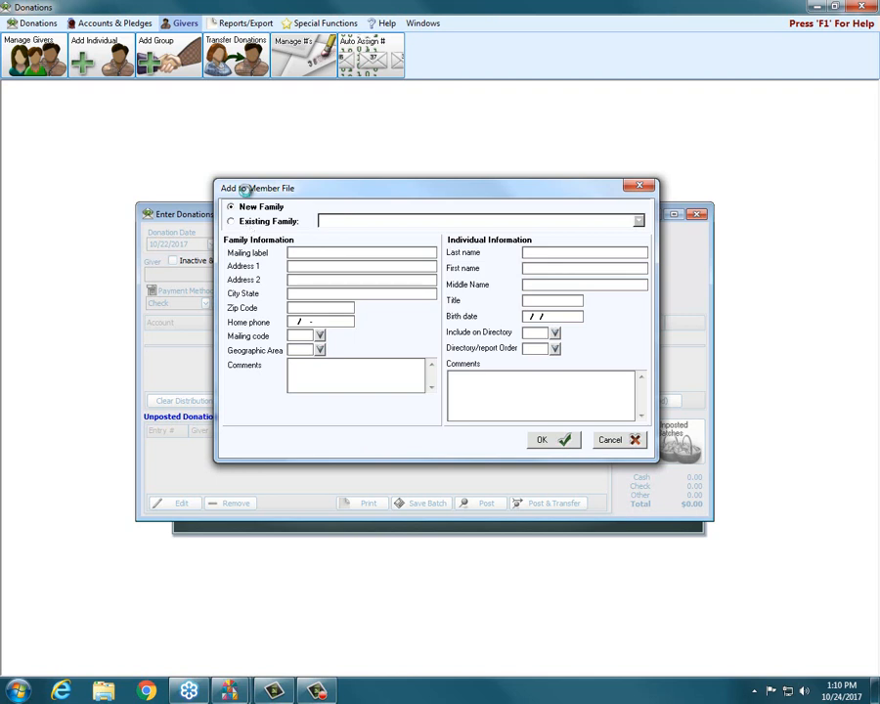
click(243, 210)
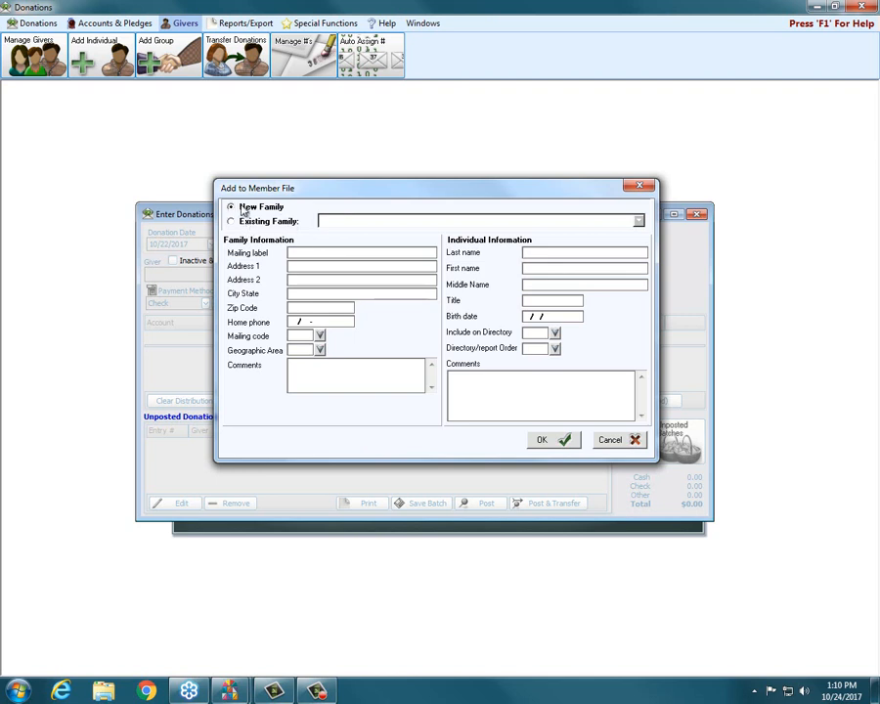
click(337, 256)
Fill in the new family's street address, city and state, and ZIP code in the member file form.
key(Tab)
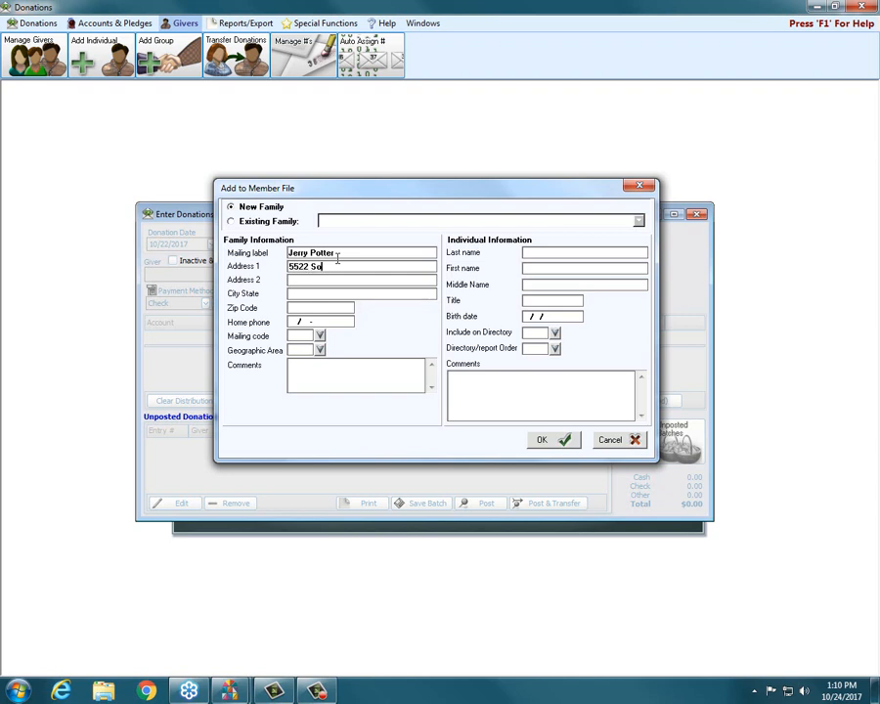
key(Tab)
key(Tab)
text(Columbus OH)
key(Tab)
text(55555)
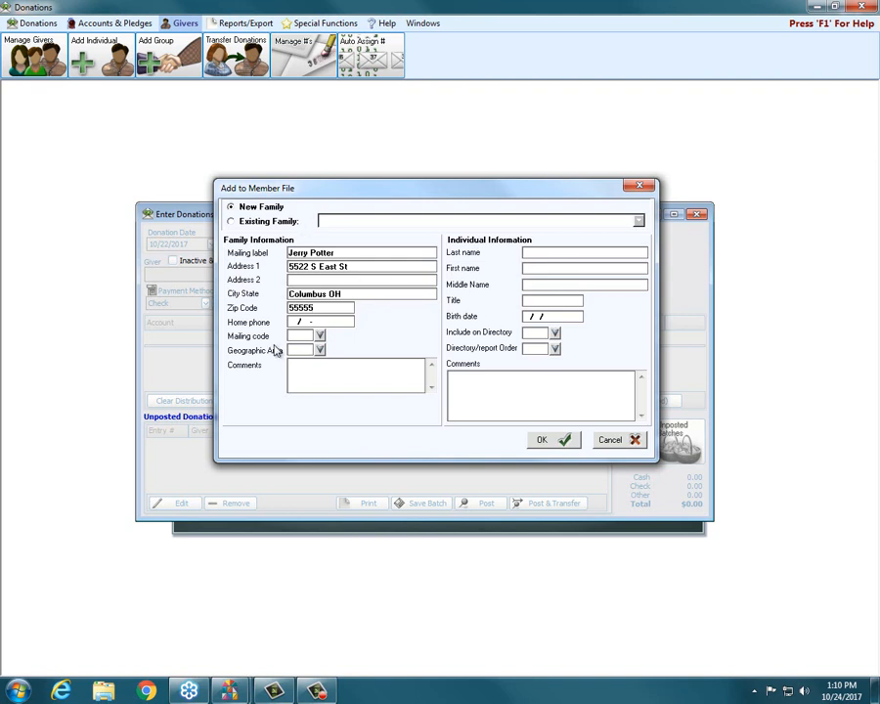
Enter the new member's last name and first name in the individual information.
click(542, 254)
key(Tab)
Set the new member's directory/report order to code 1, Primary, and save the member record.
click(549, 444)
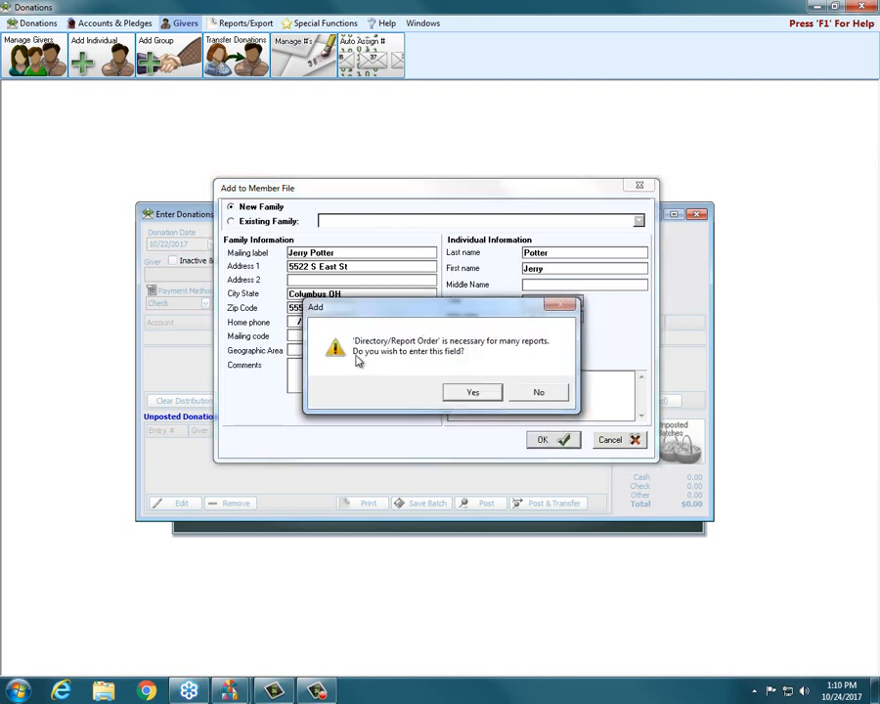
drag(450, 305, 447, 135)
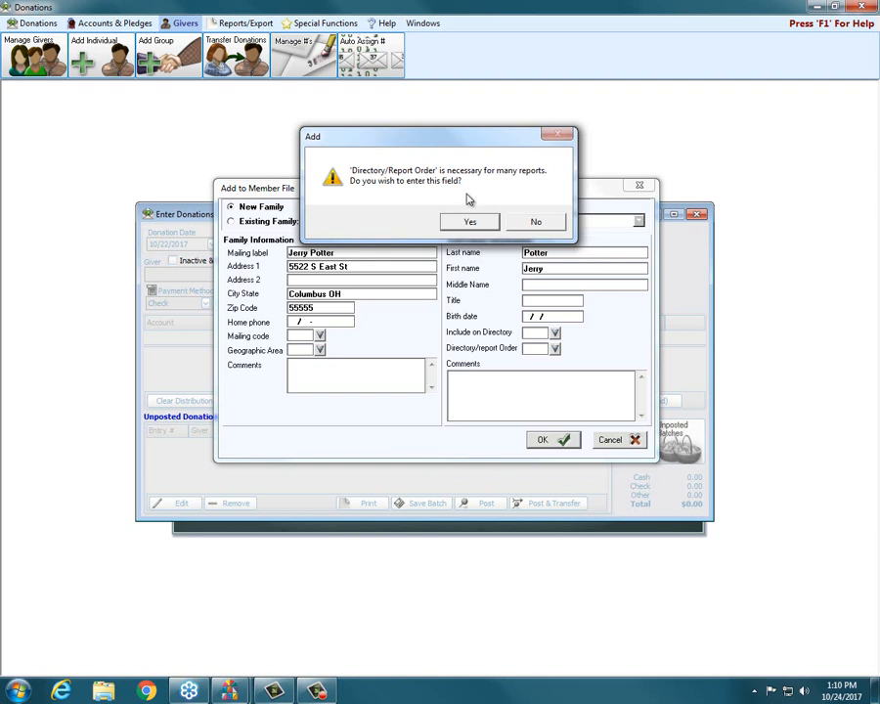
click(468, 224)
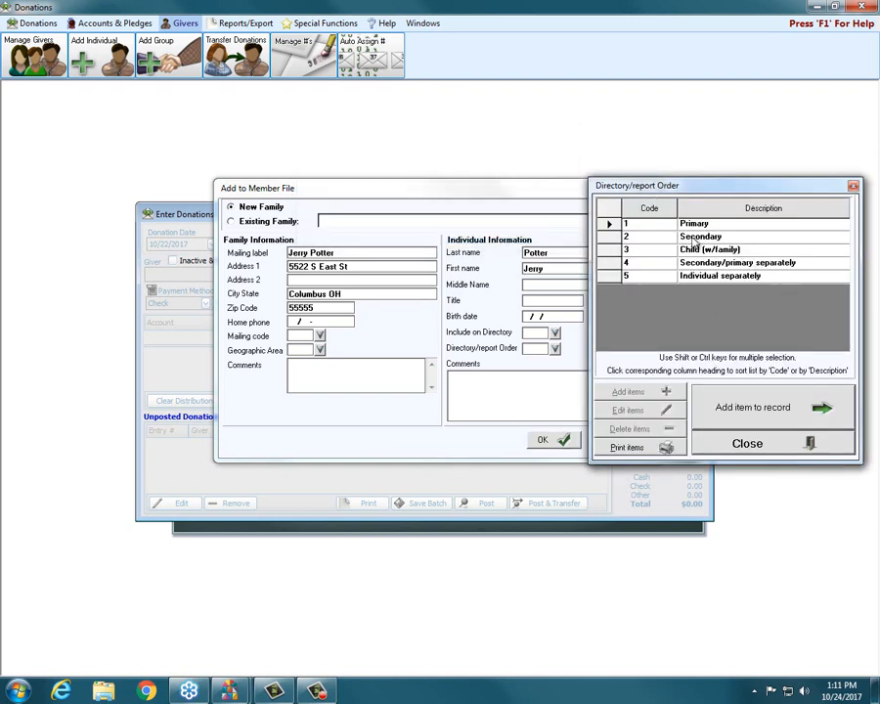
click(609, 226)
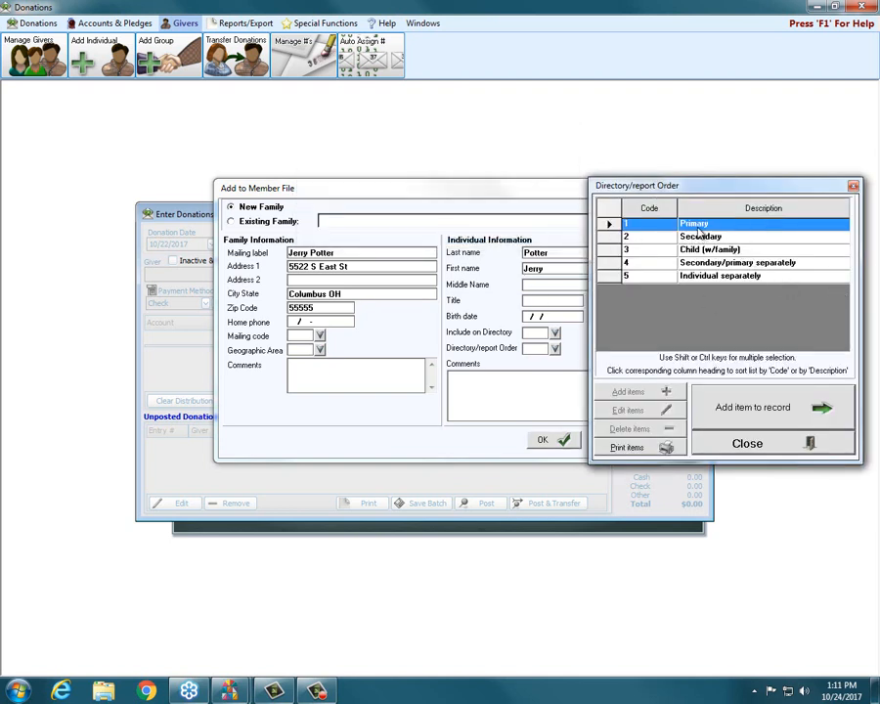
click(764, 406)
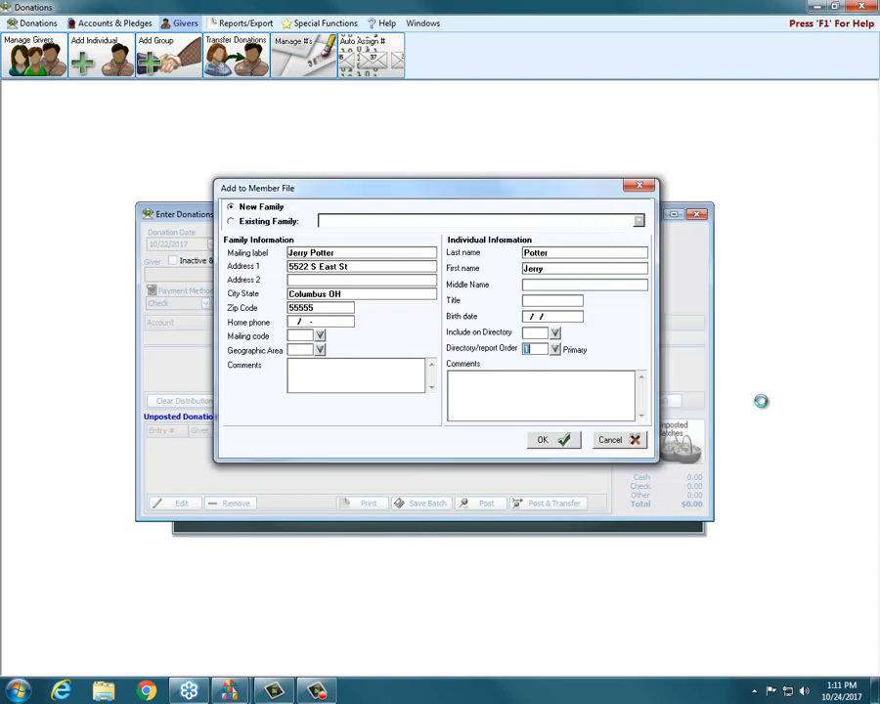
click(544, 439)
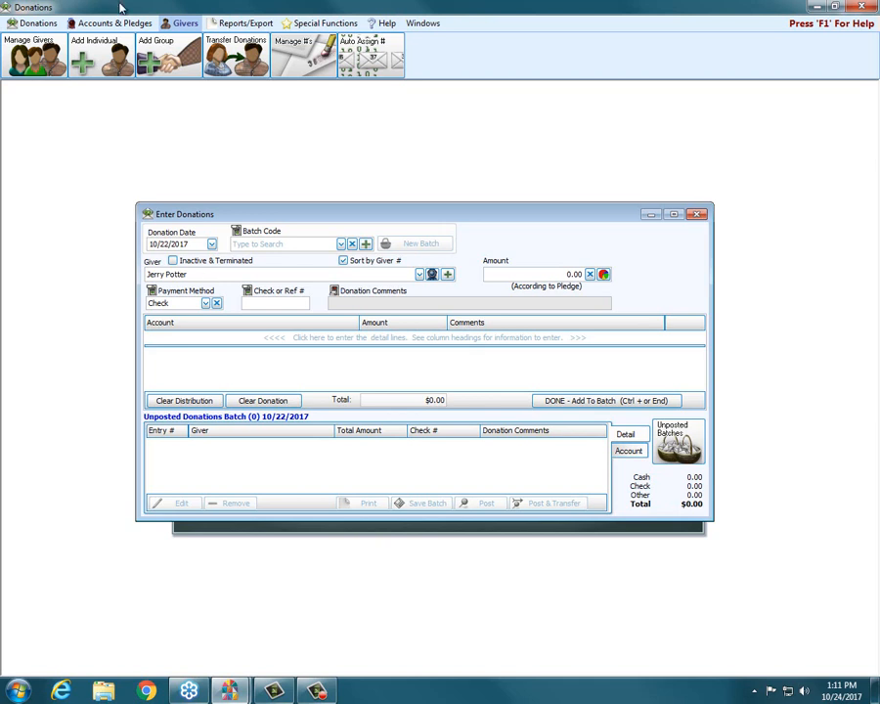
Clear the unfinished donation and close the donation entry window.
click(696, 213)
click(555, 383)
click(256, 401)
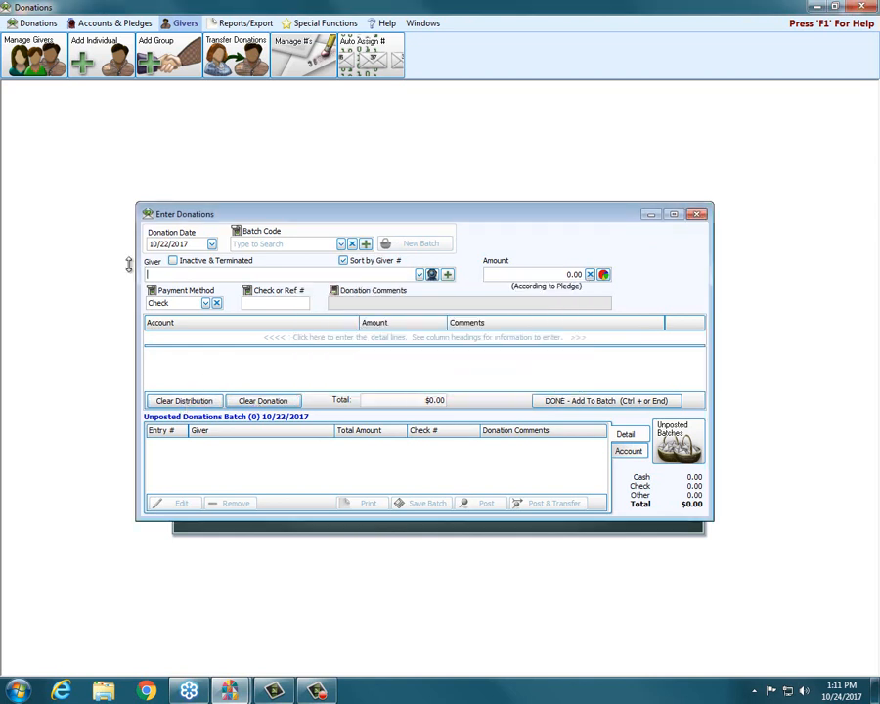
click(697, 213)
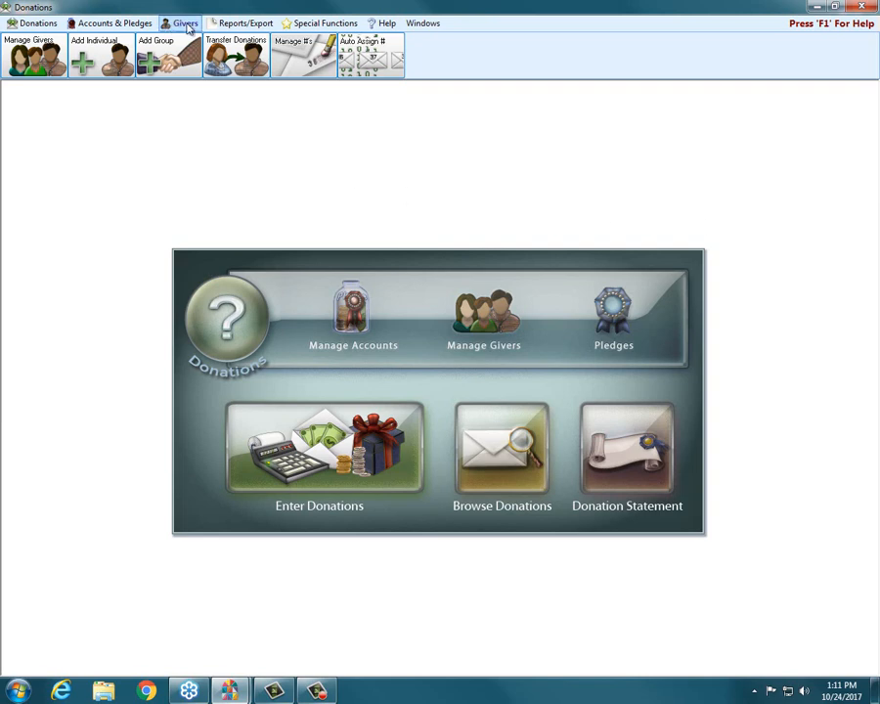
Start adding a group giver and enter its giver number.
click(182, 26)
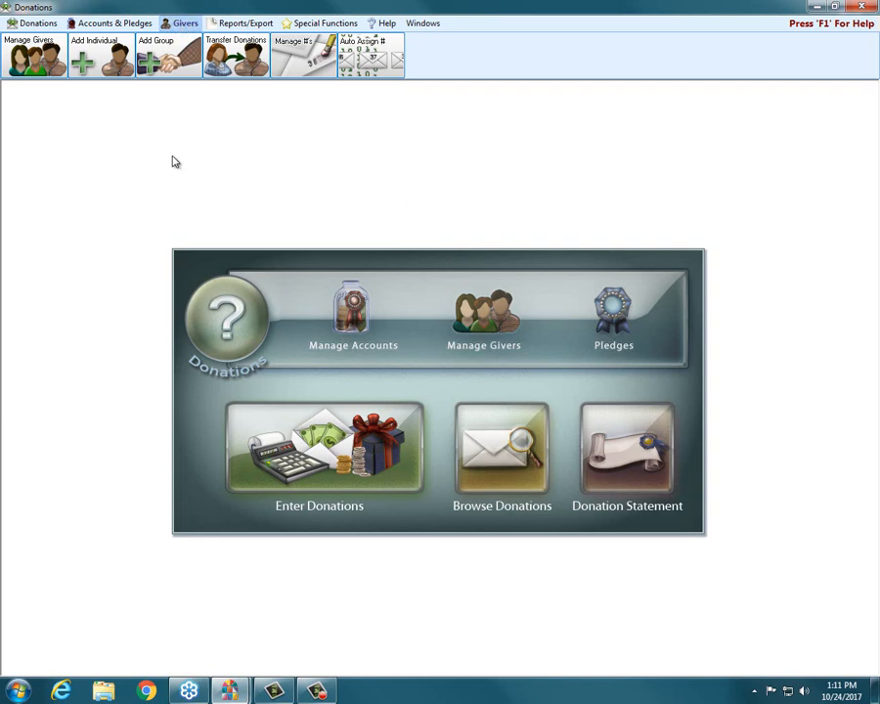
click(167, 68)
drag(364, 313, 372, 186)
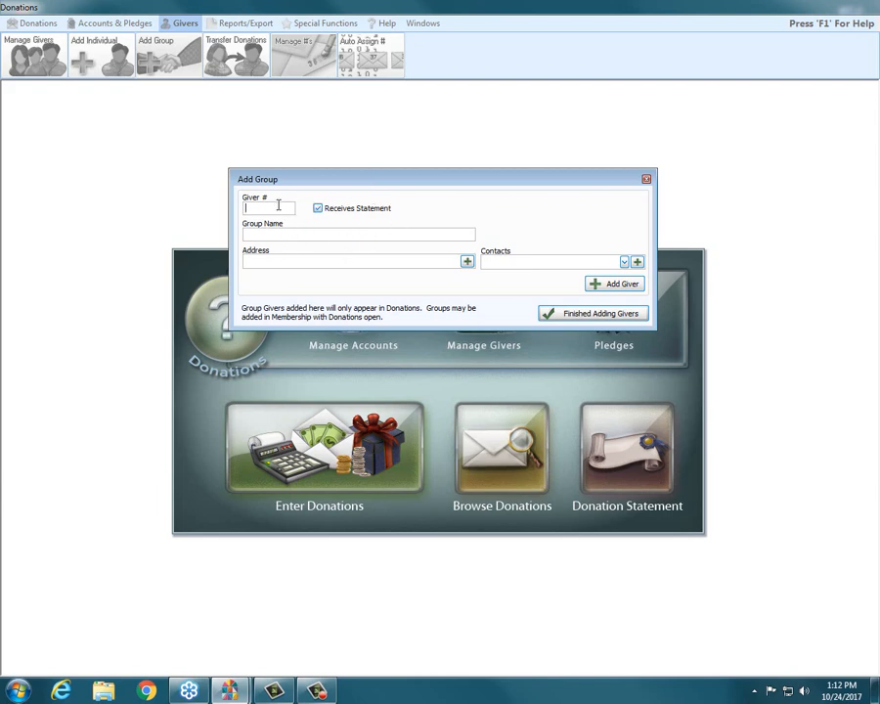
text(109)
Name the group Bob's Hardware, add it as a giver and close the Add Group form.
click(307, 229)
text(bob)
key(BackSpace)
key(BackSpace)
key(BackSpace)
text(Bob's Hardward)
key(BackSpace)
text(e)
click(606, 284)
click(646, 179)
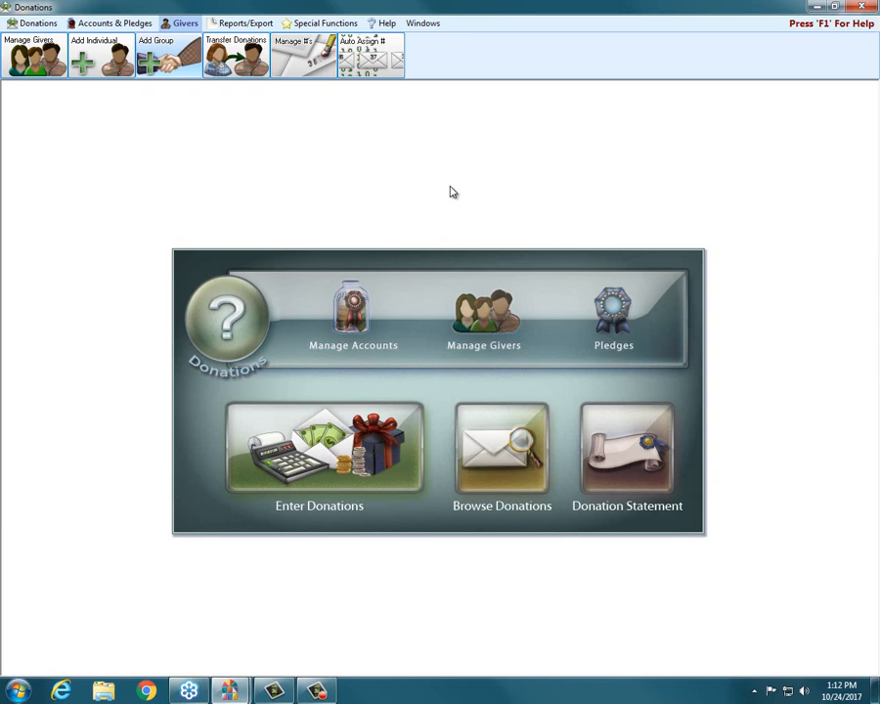
Switch to the Church Windows launcher, open the Membership module maximized and open Setup Groups/Classes from Attendance.
mouse_move(225, 696)
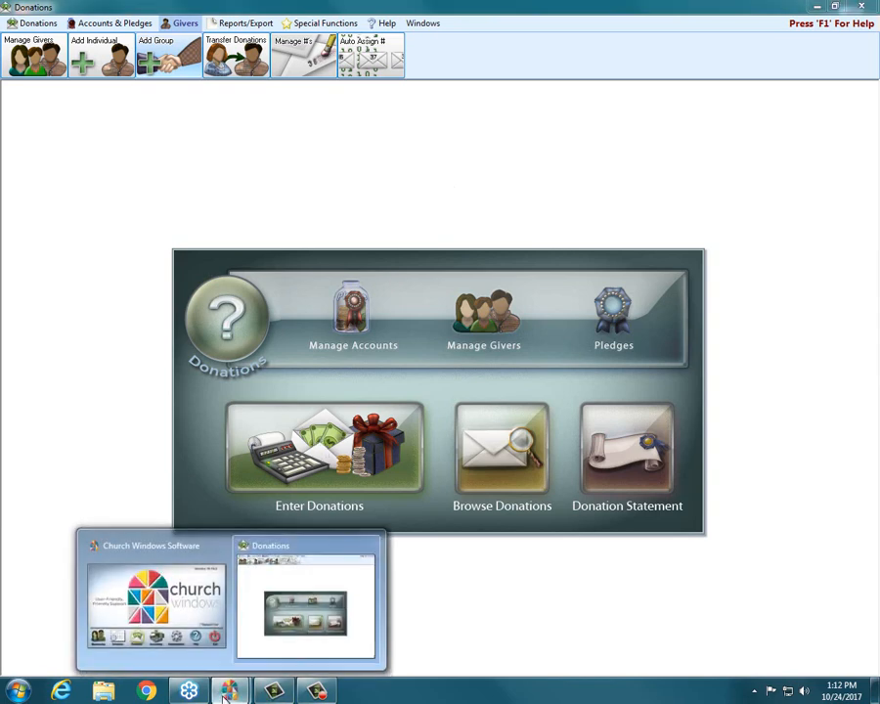
click(179, 601)
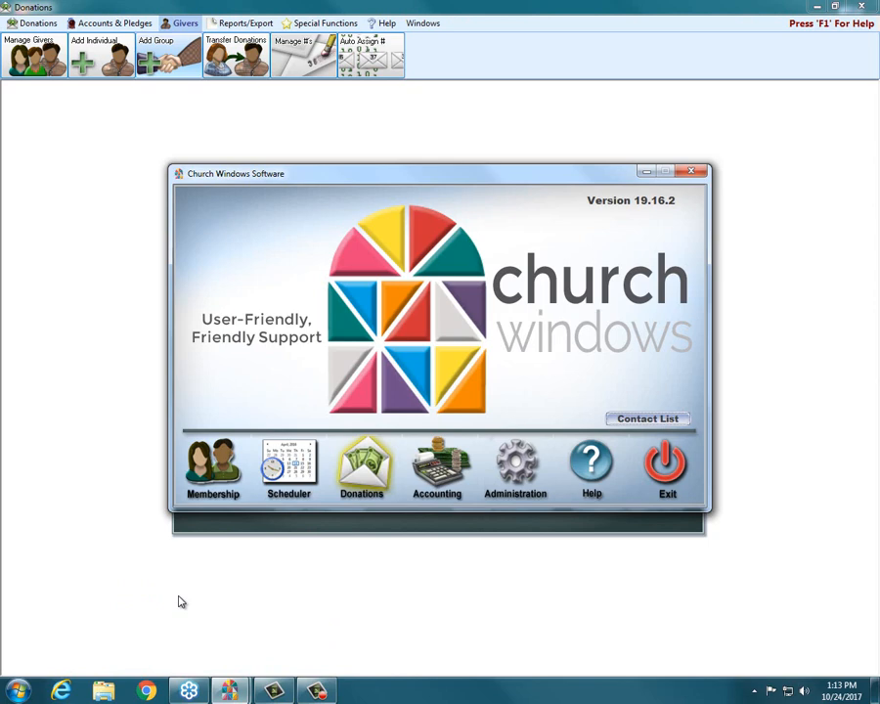
click(213, 452)
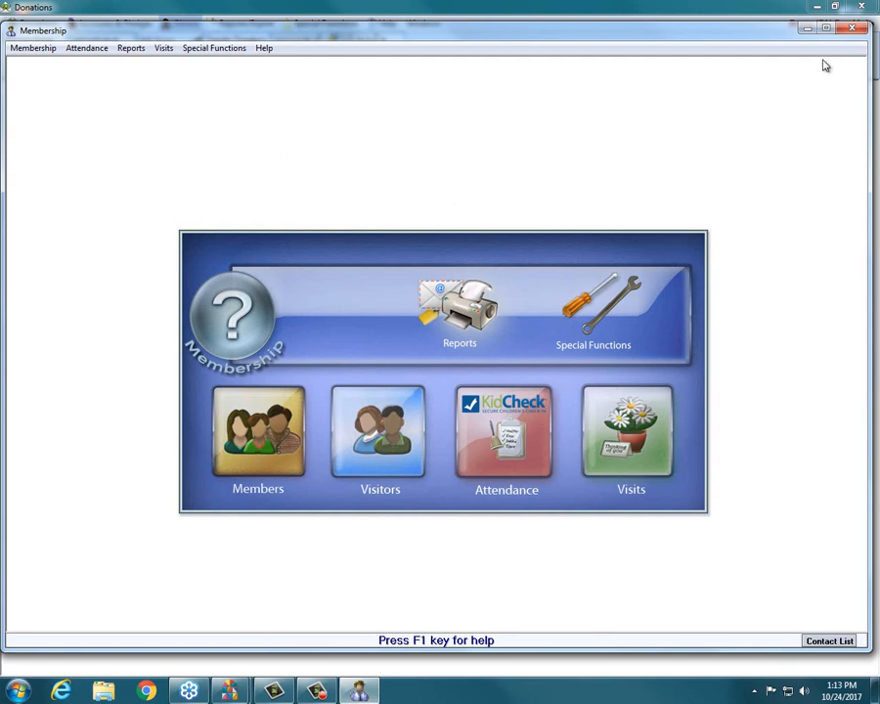
click(826, 27)
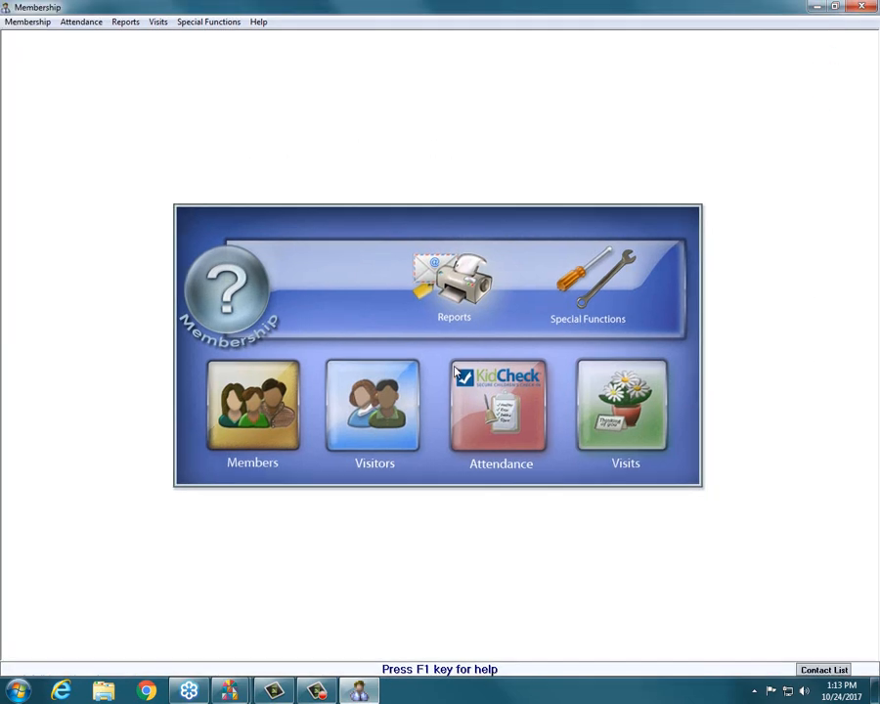
click(484, 422)
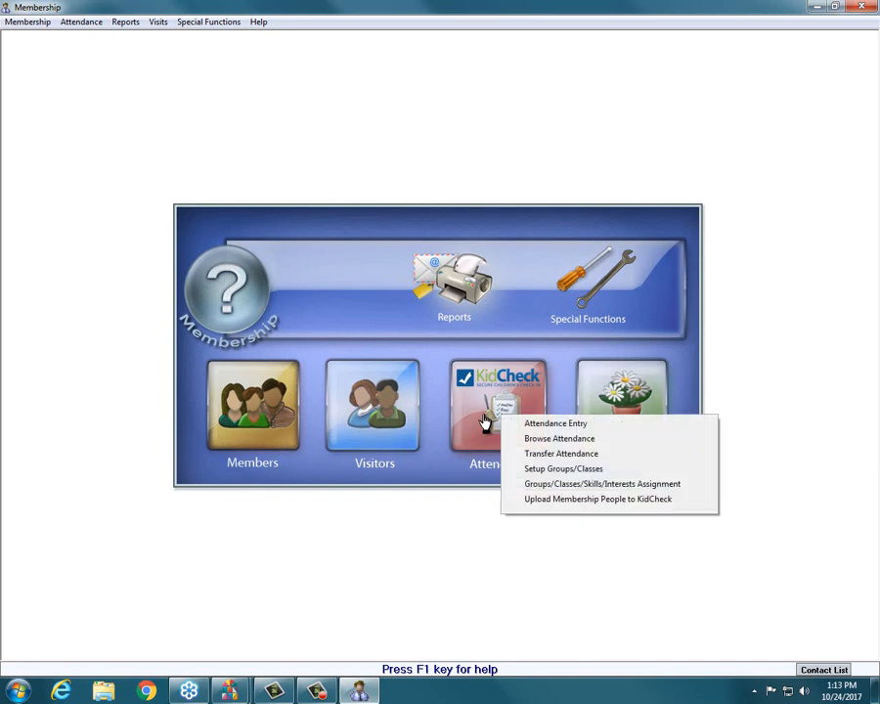
click(617, 470)
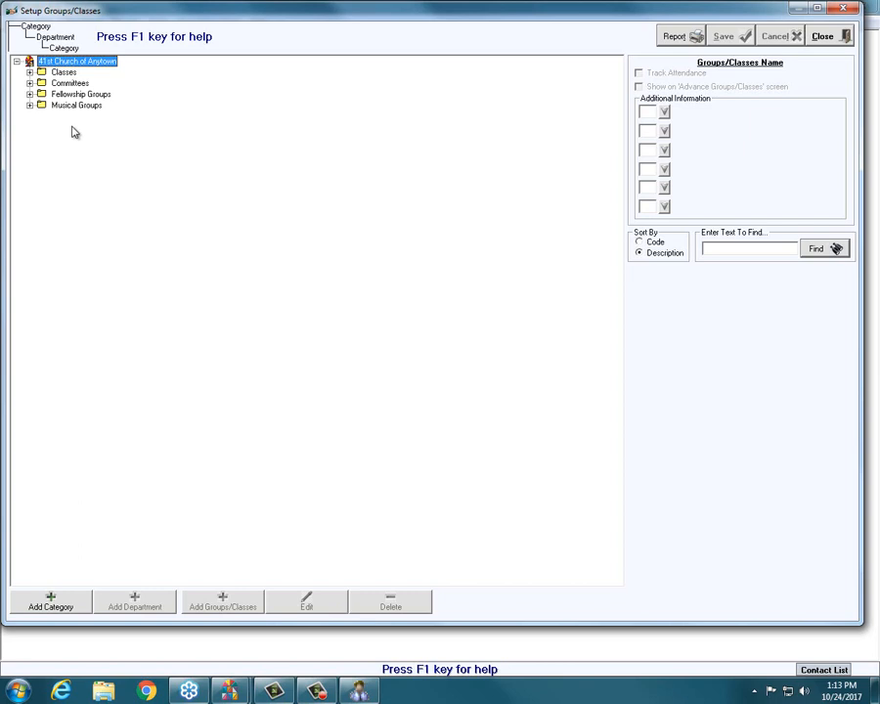
Expand the Classes, Committees, Fellowship Groups and Musical Groups categories to examine the existing groups.
click(31, 73)
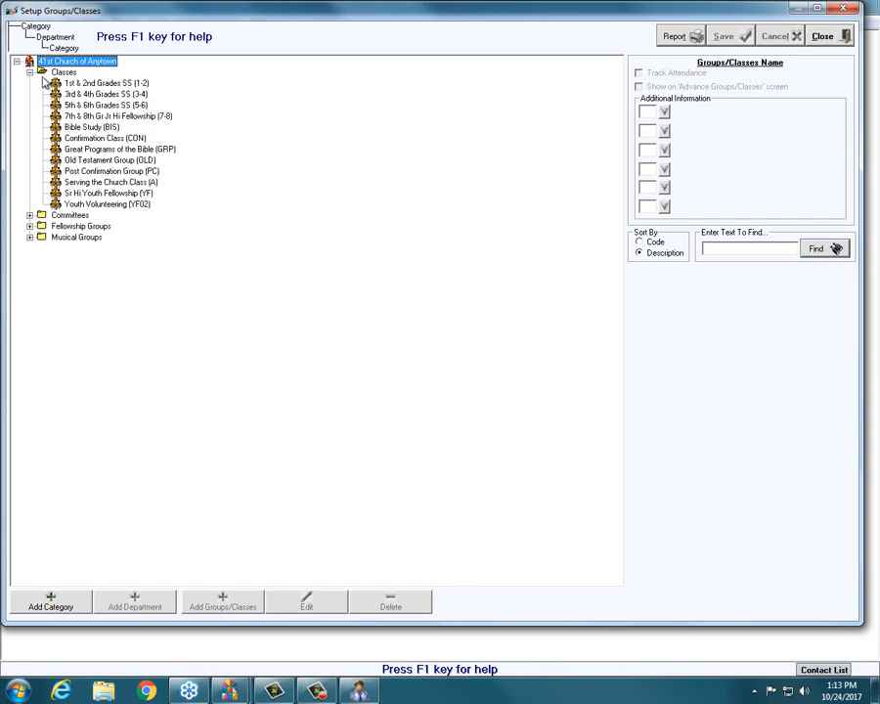
click(30, 215)
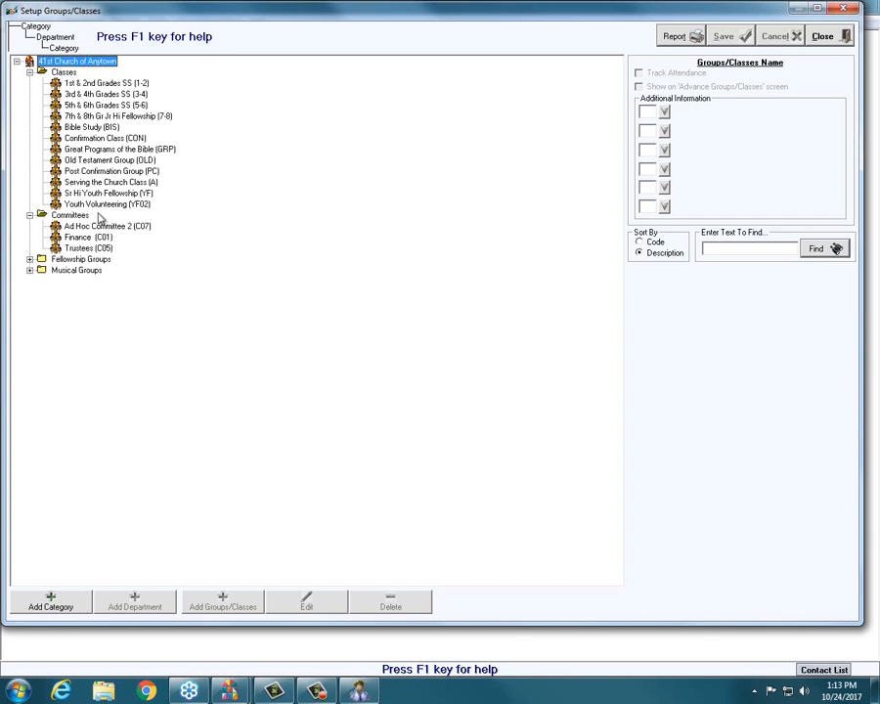
click(30, 259)
click(30, 325)
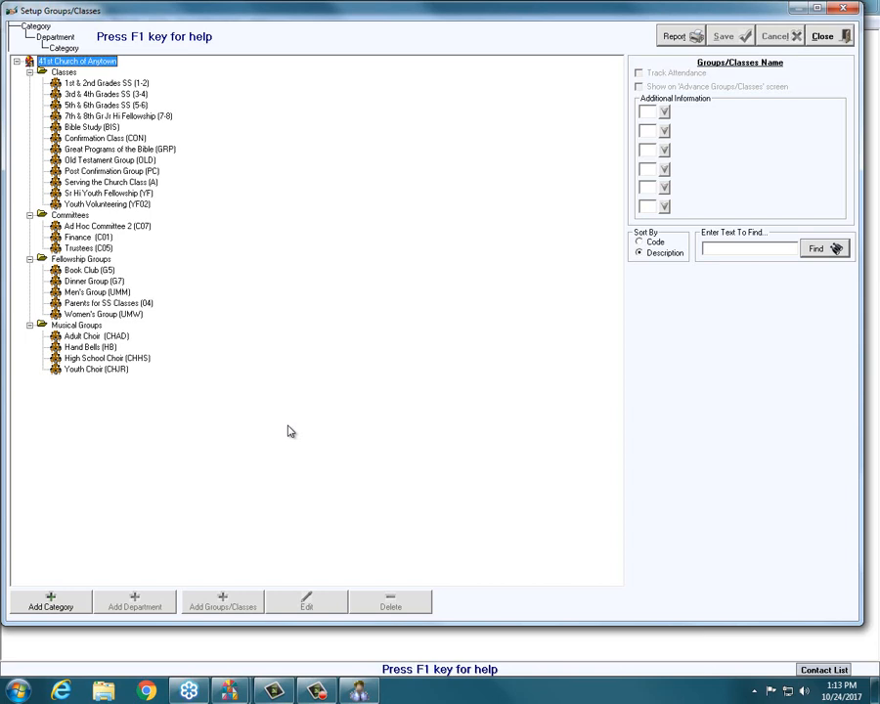
Add a group with code NEW and description "Baker's Dozen group" under Fellowship Groups, and select it in the tree.
click(81, 259)
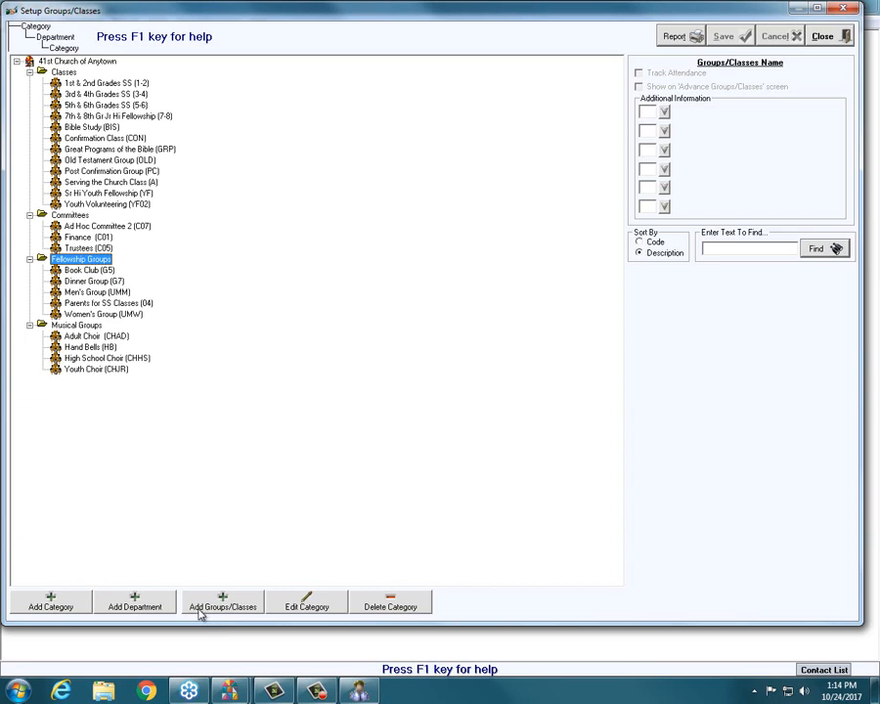
click(231, 611)
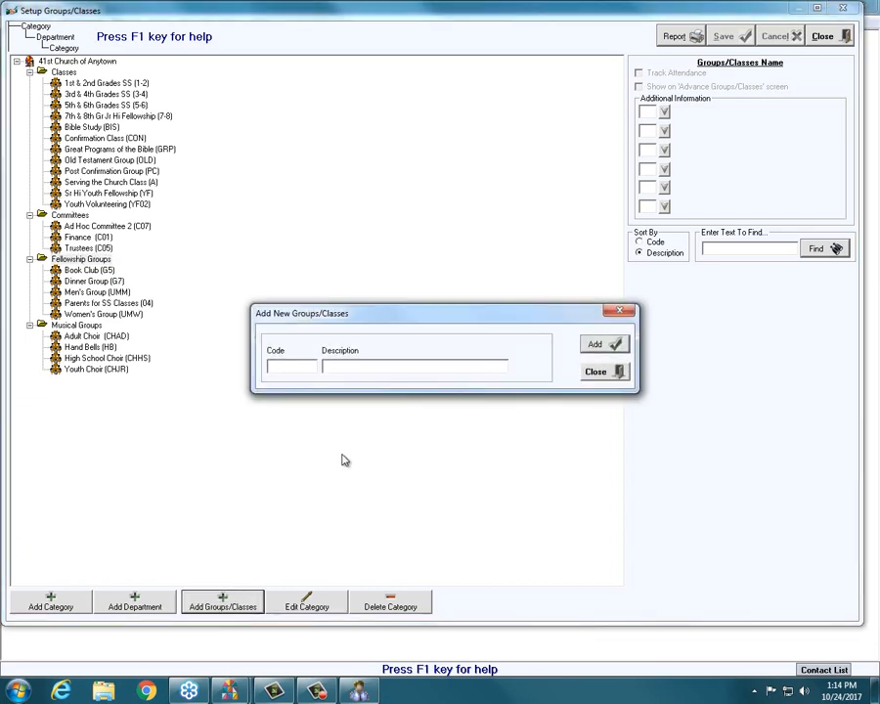
text(NEW)
key(Tab)
text(Baker's Dozen group)
click(610, 346)
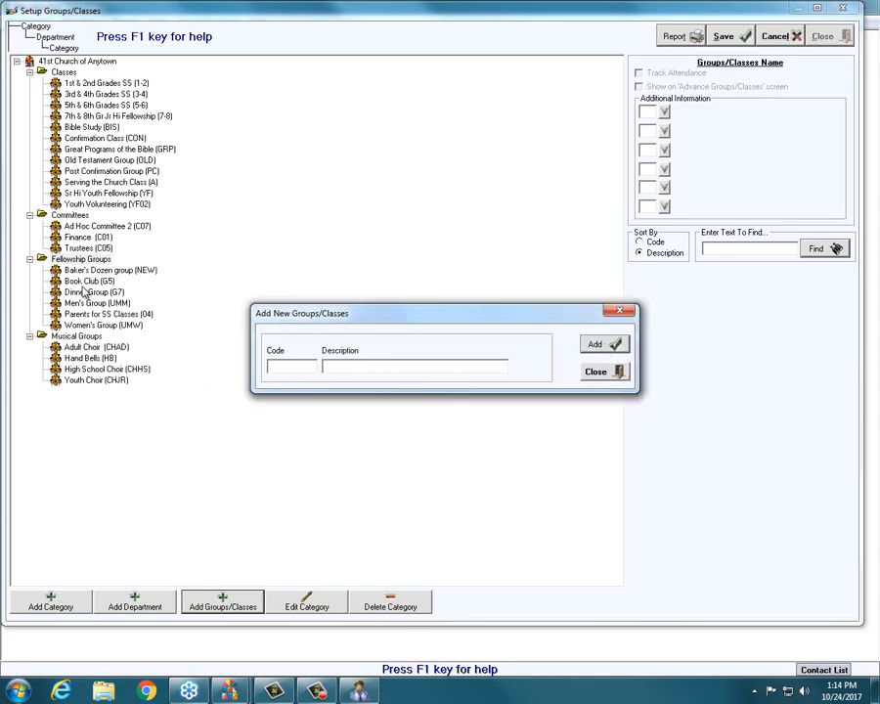
click(593, 378)
click(75, 273)
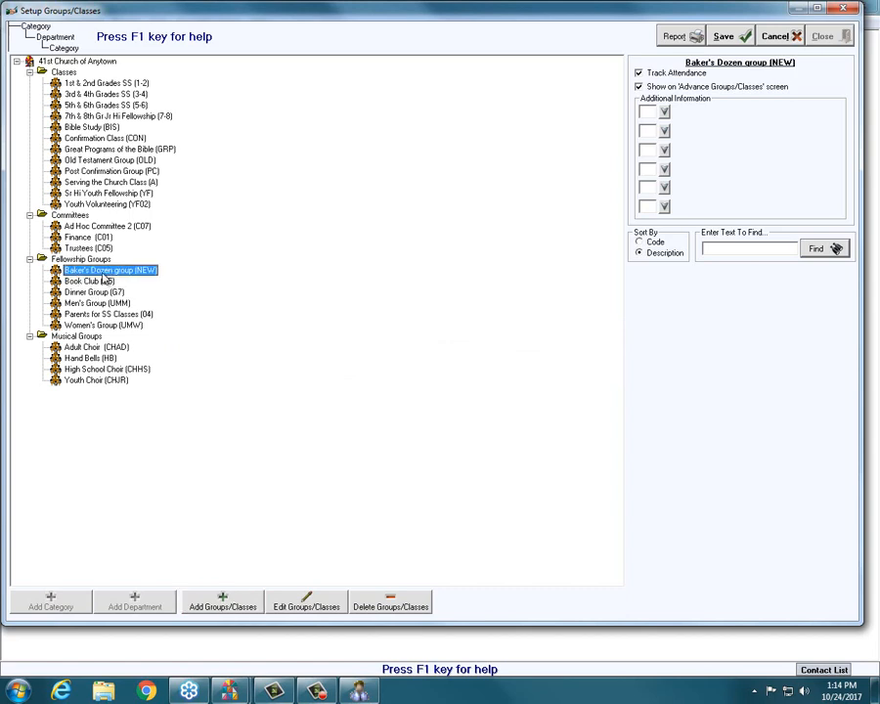
Switch back to the Donations module, open donation entry and set the donation date to 10/22/2017.
click(231, 691)
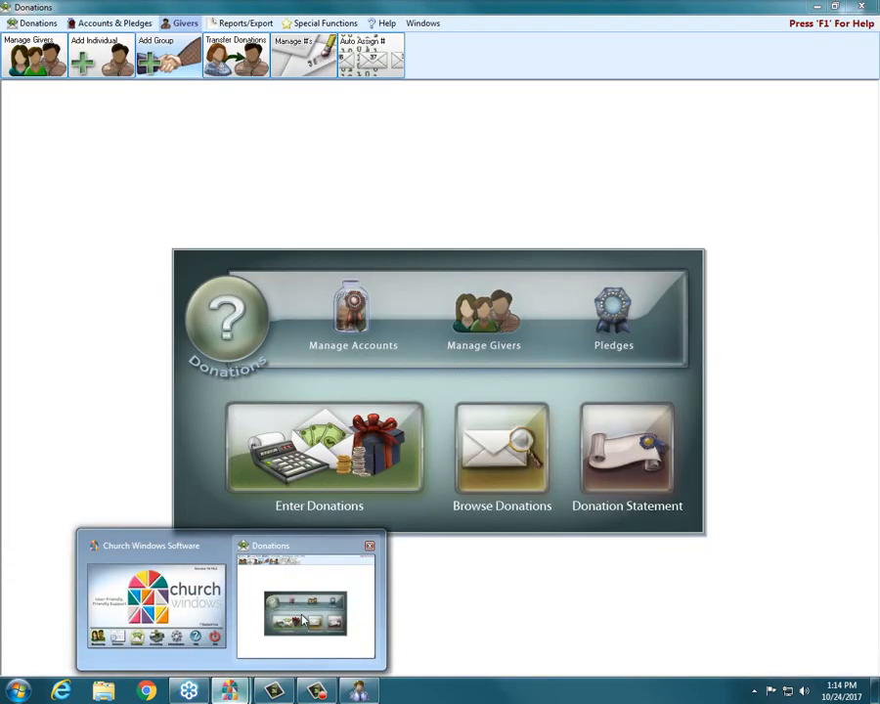
click(303, 619)
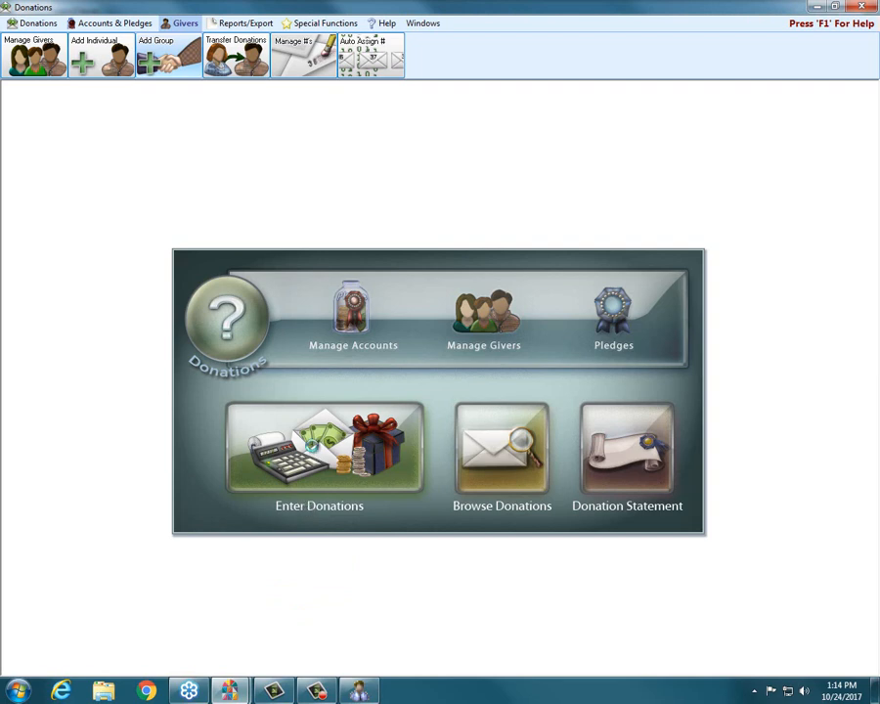
click(314, 444)
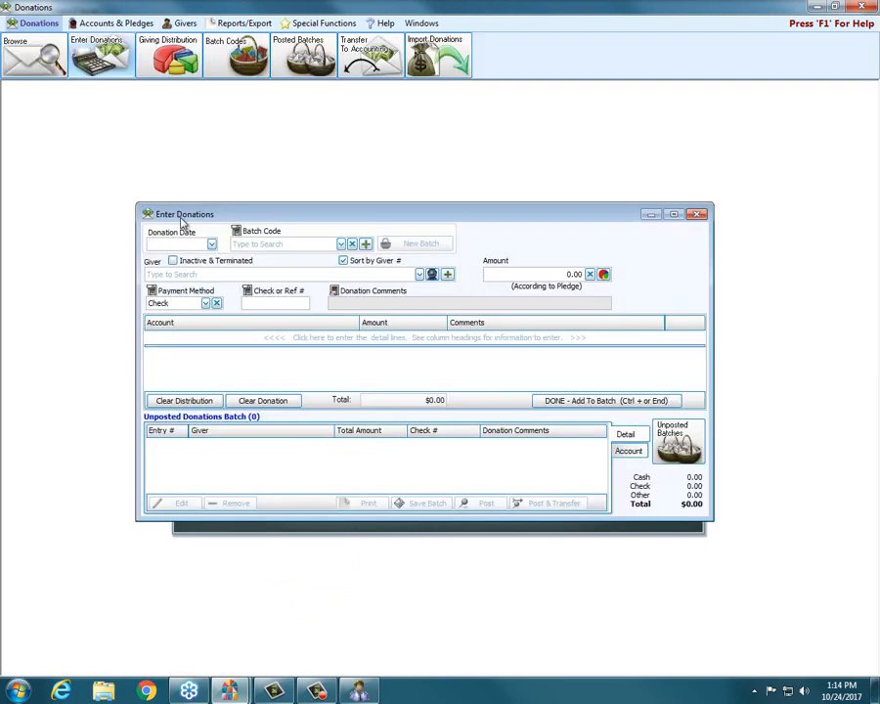
click(210, 247)
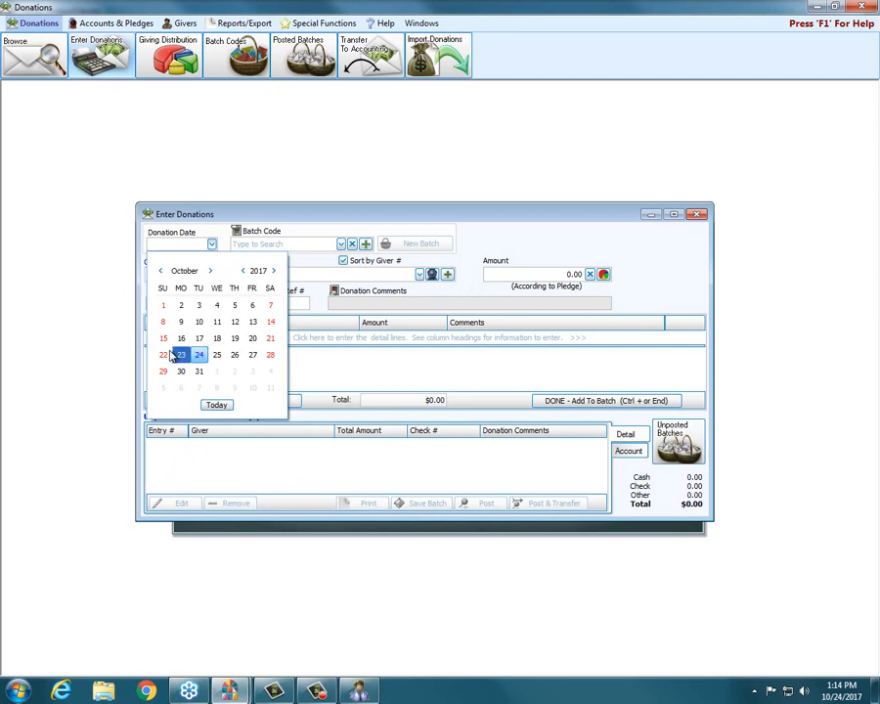
click(198, 355)
Search the donation's giver list for "bake".
click(184, 275)
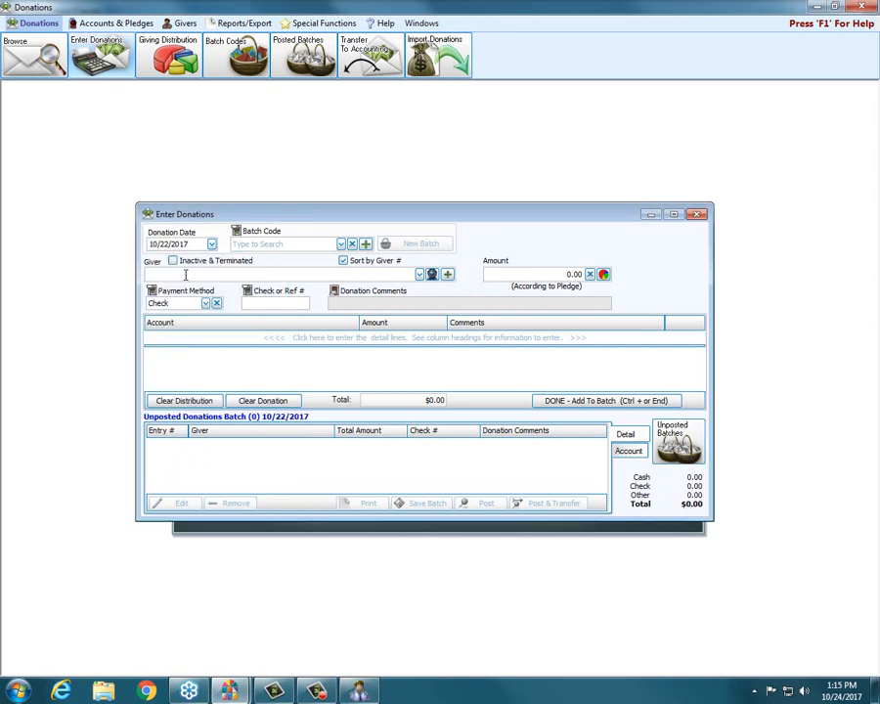
text(baker)
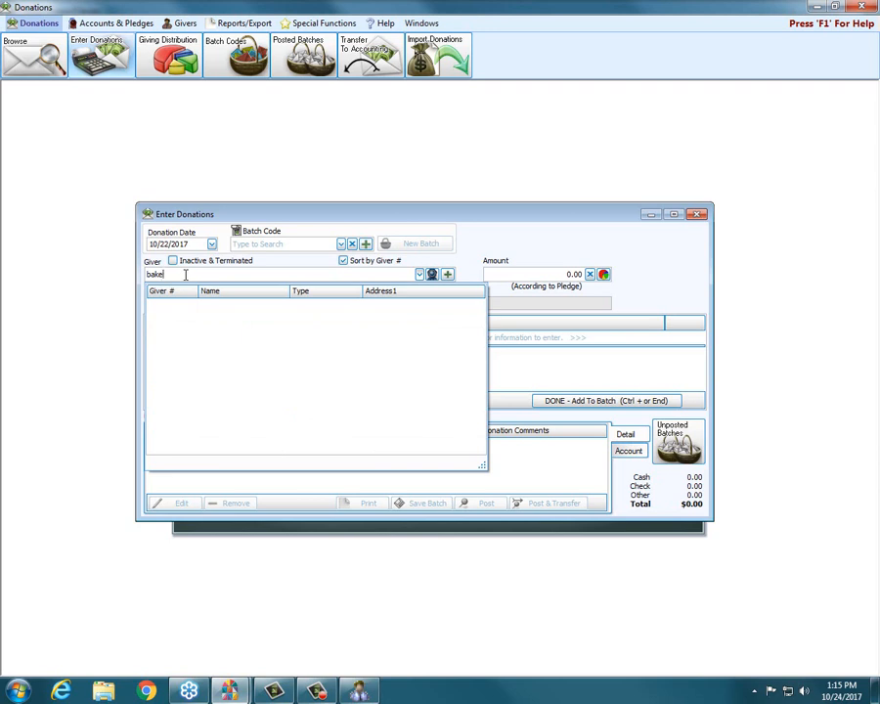
key(BackSpace)
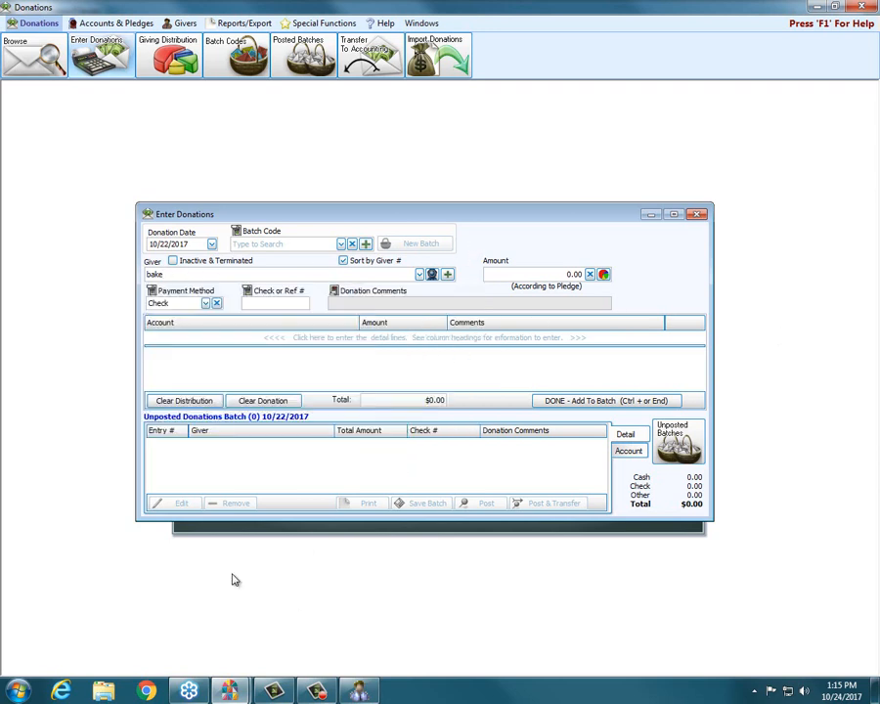
Switch to Membership's group setup, save the new Baker's Dozen group and close the setup window.
click(359, 693)
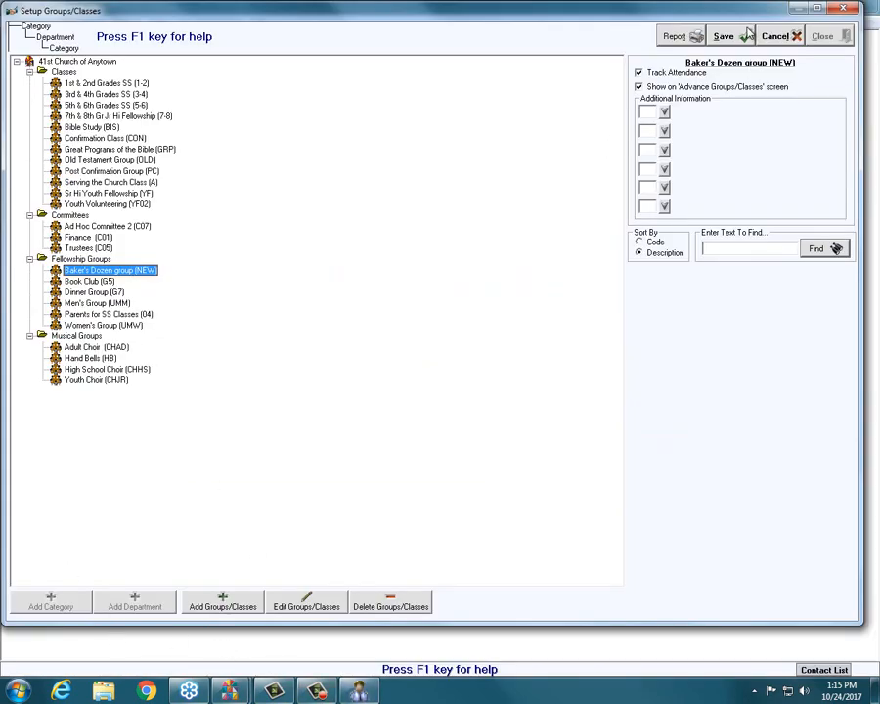
drag(257, 17, 255, 27)
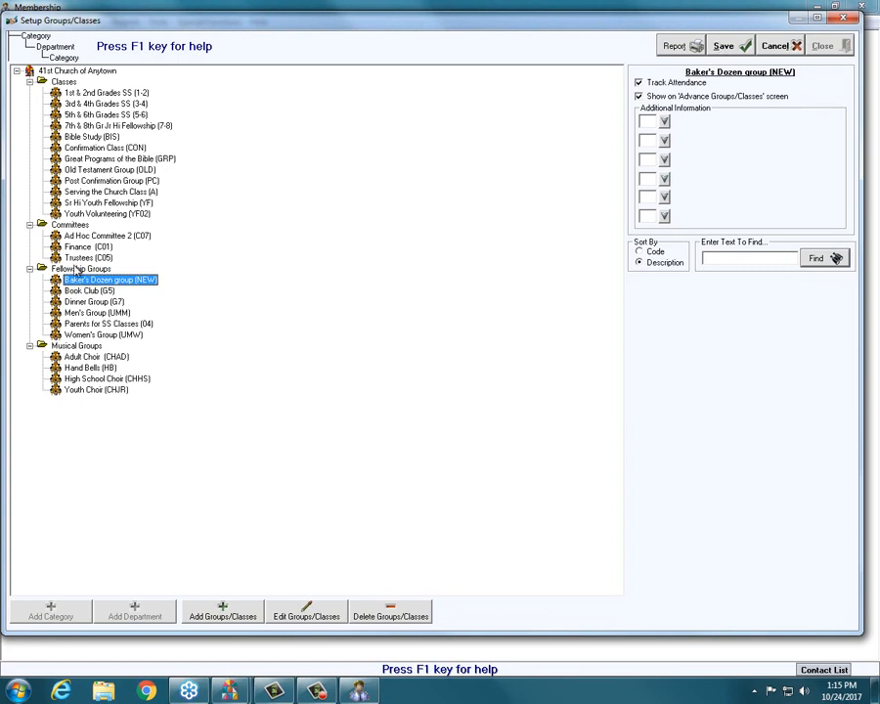
click(740, 46)
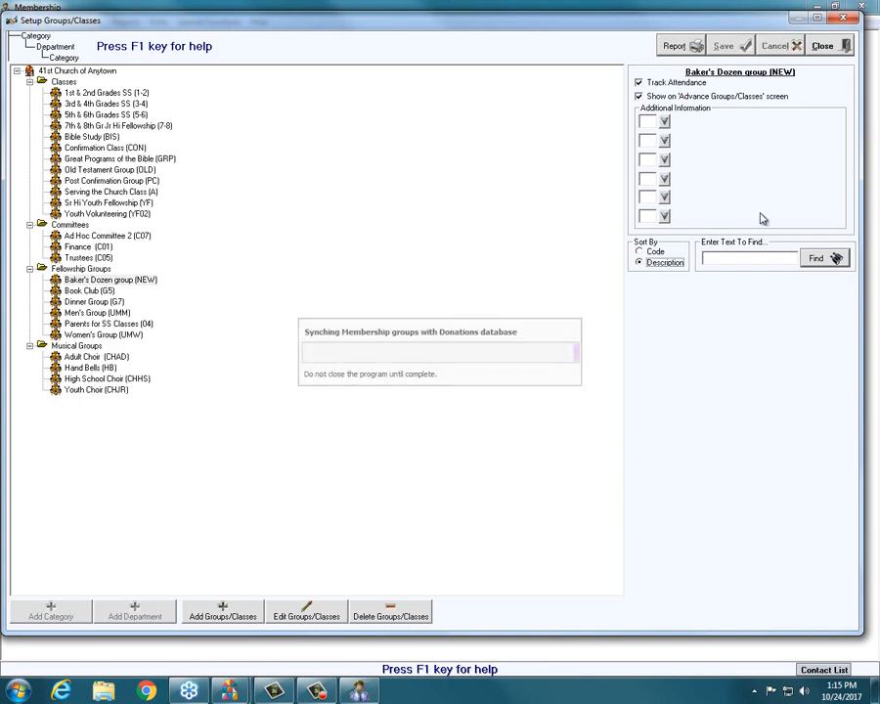
click(823, 46)
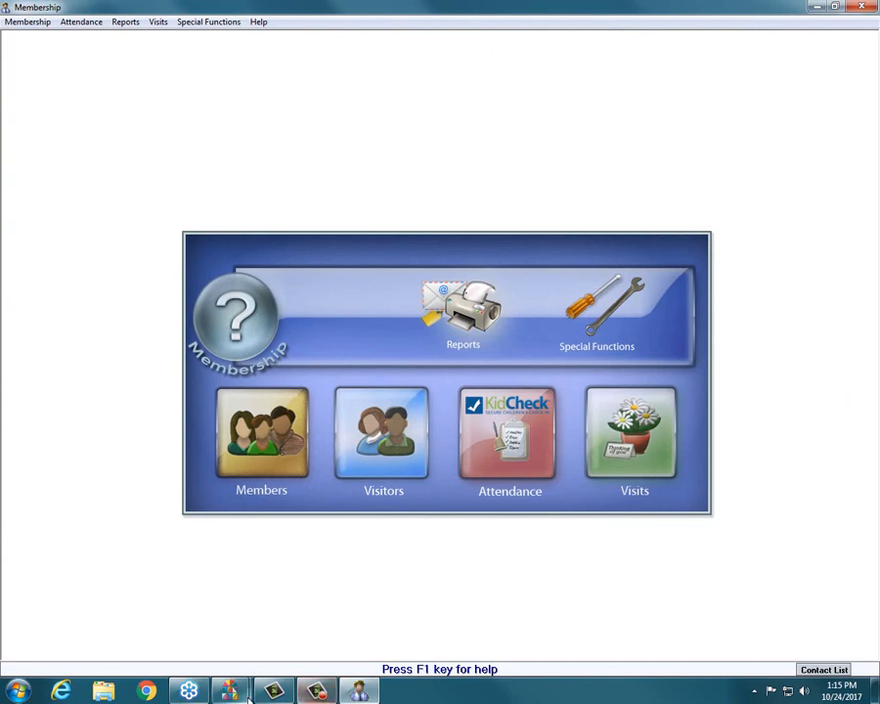
Switch to Donations, close and reopen donation entry, and set the donation date to 10/22/2017.
mouse_move(230, 691)
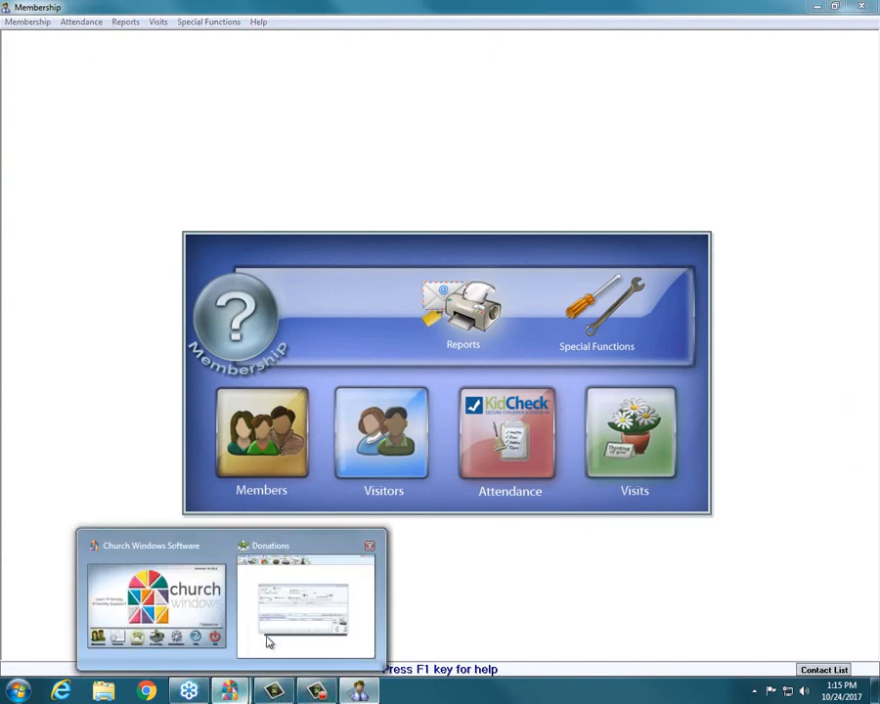
click(269, 631)
click(695, 215)
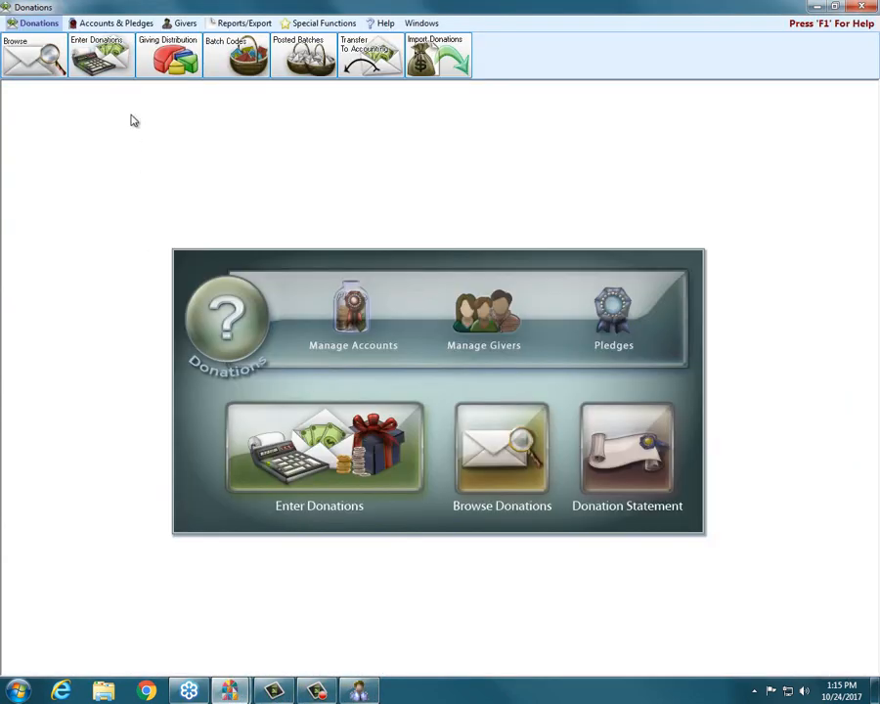
click(319, 446)
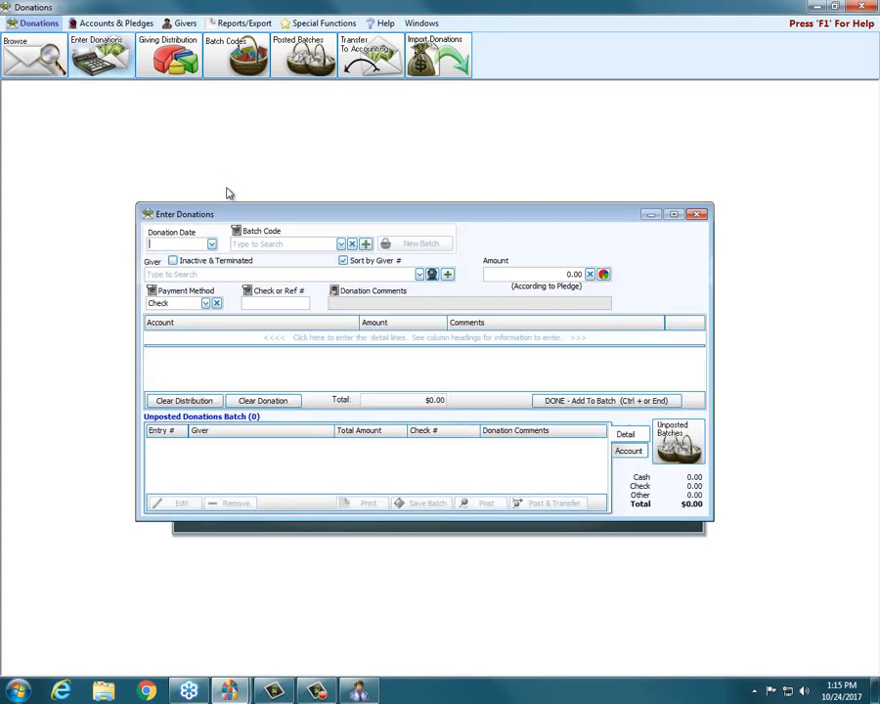
click(211, 245)
click(164, 354)
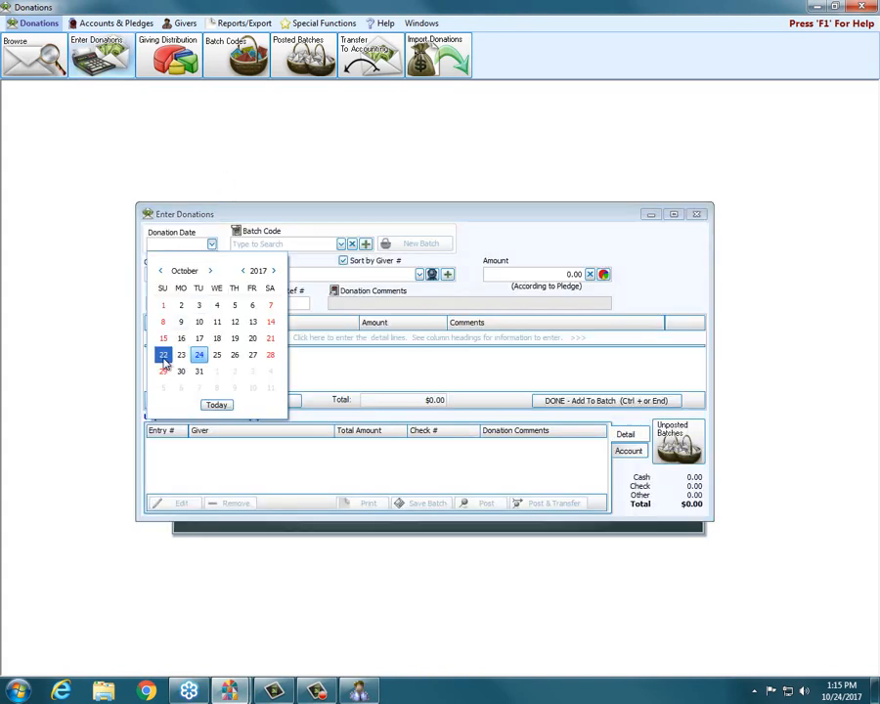
Enter a 200.00 donation from Baker's Dozen group by check 555 to the General fund and add it to the batch.
text(baker)
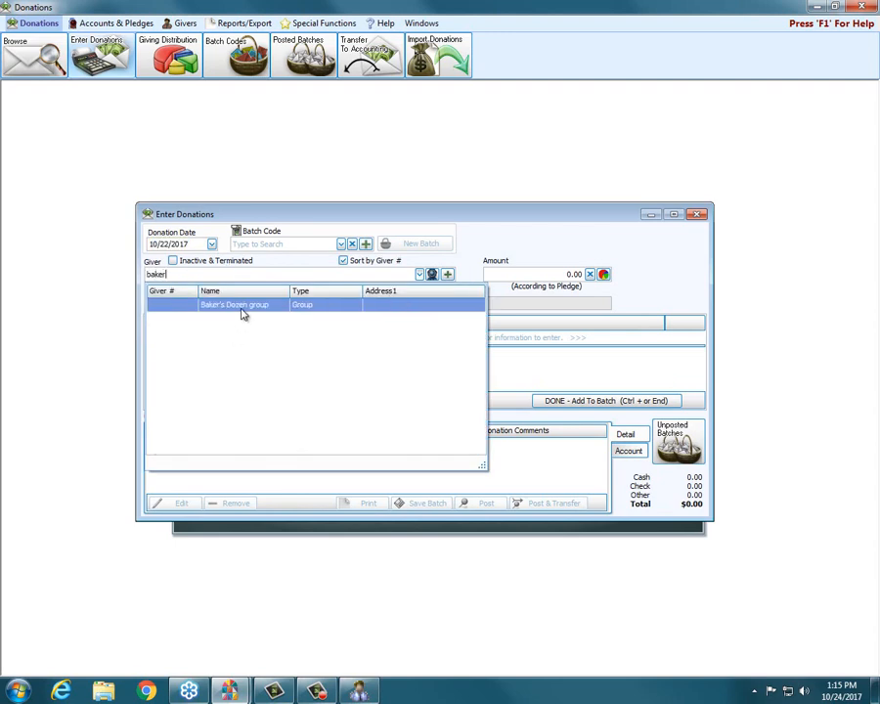
click(240, 306)
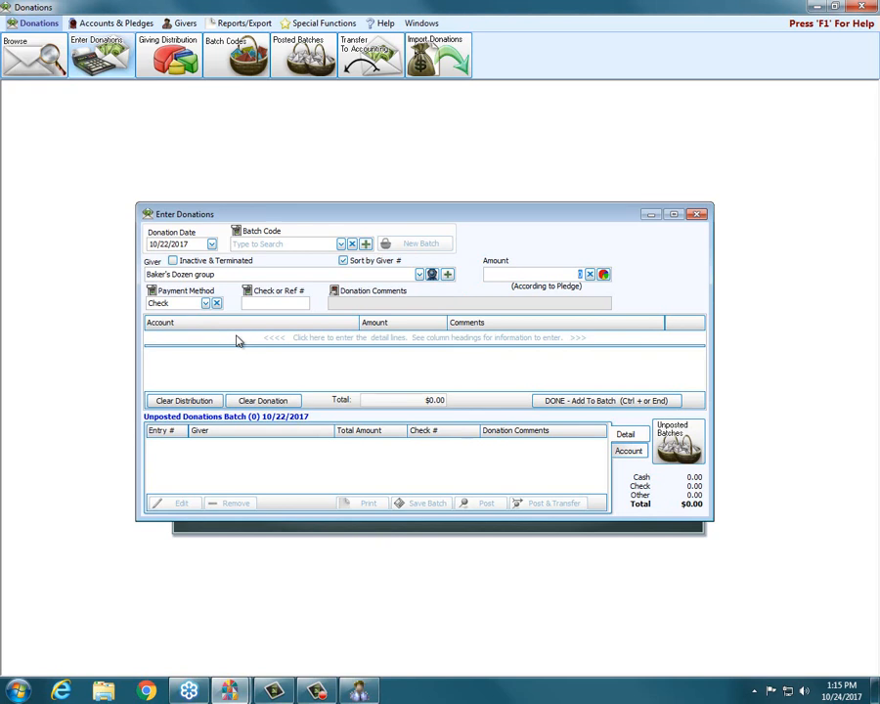
text(200)
key(Tab)
text(555)
click(236, 340)
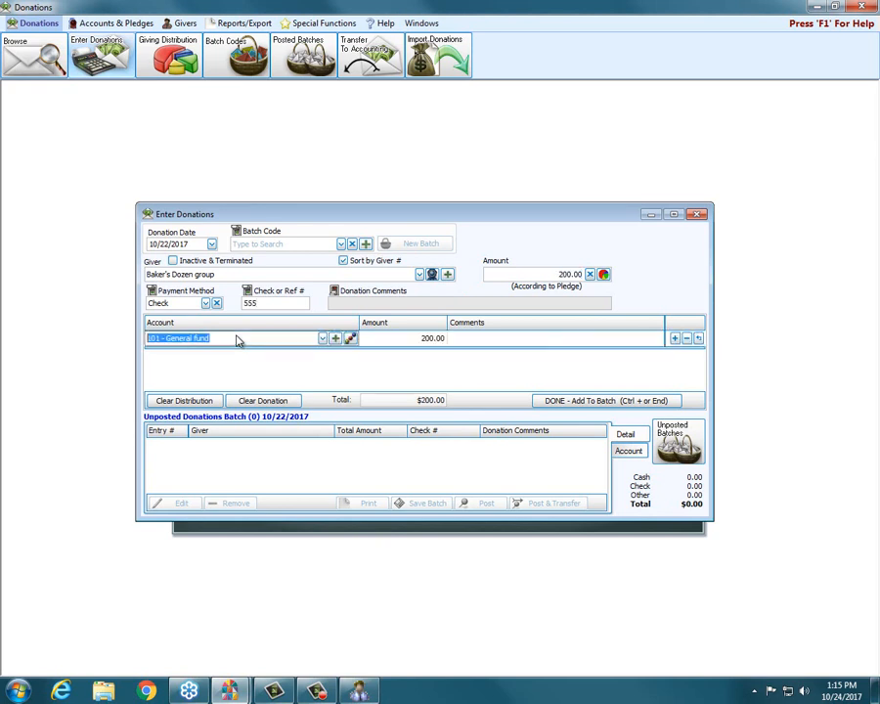
click(592, 401)
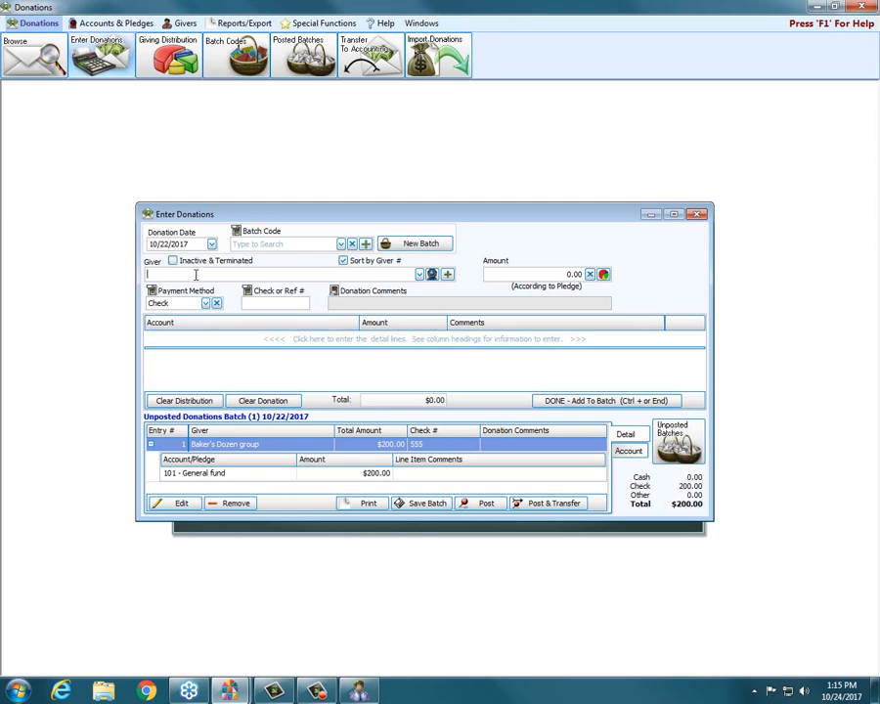
Look up Bob's Hardware with "hard" in the donation's giver list, and search for an individual giver by last name.
text(hard)
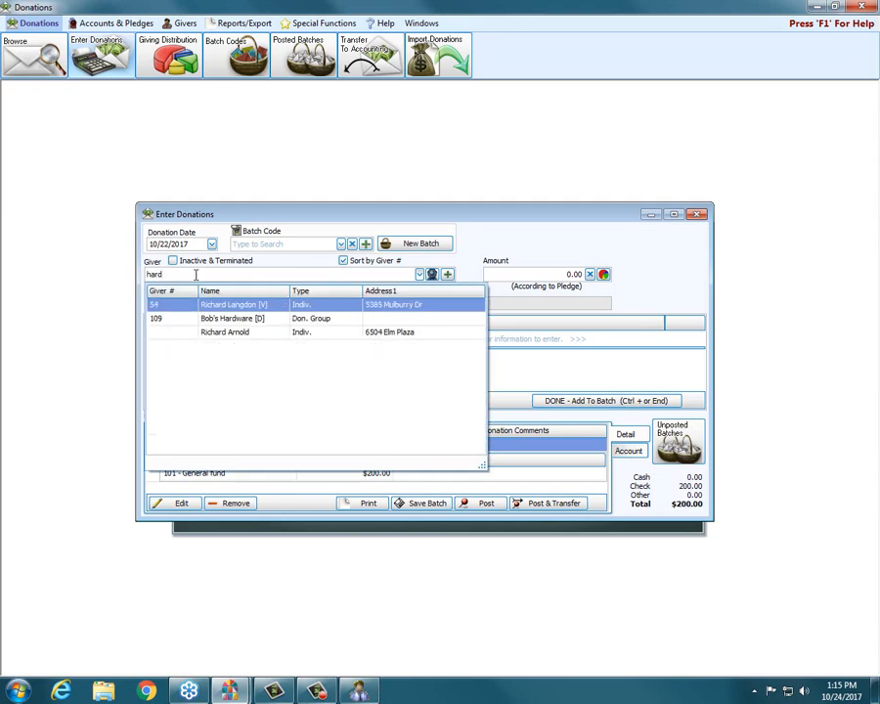
click(219, 319)
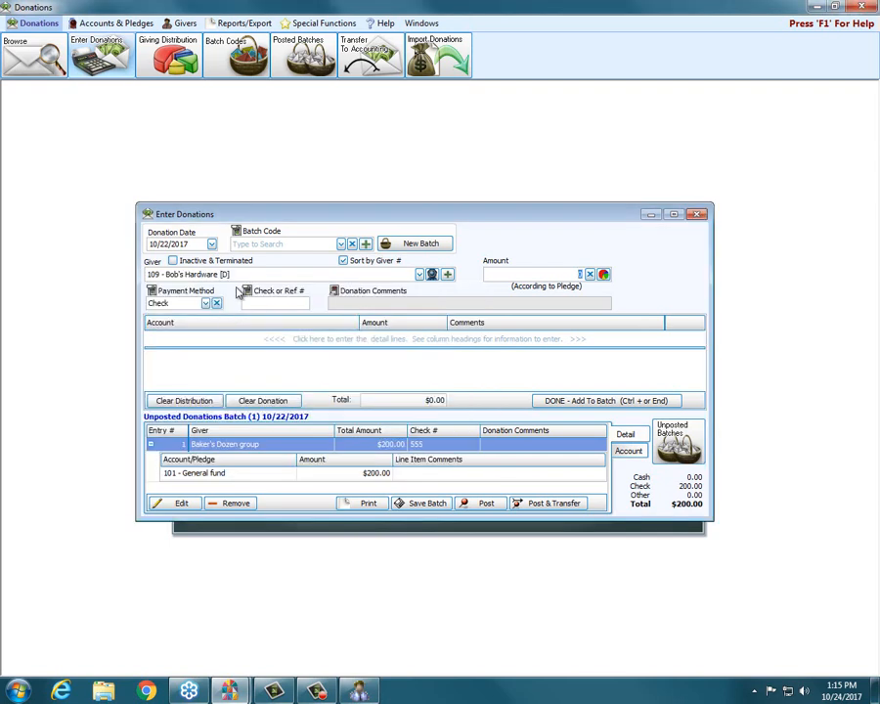
text(potter)
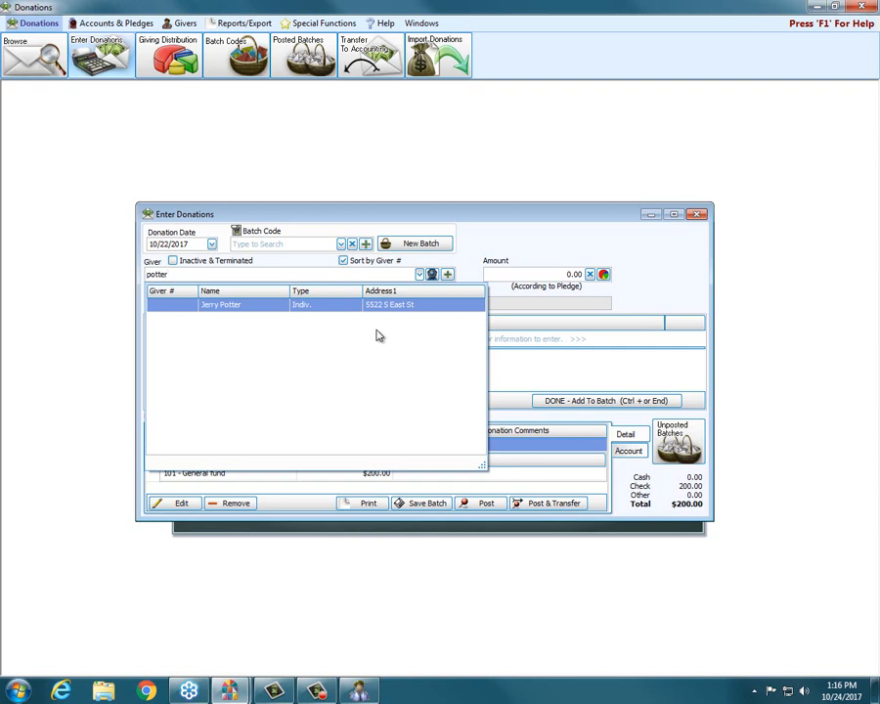
Exit donation entry, discarding the changes to the current batch, and open the Manage Givers window.
click(697, 214)
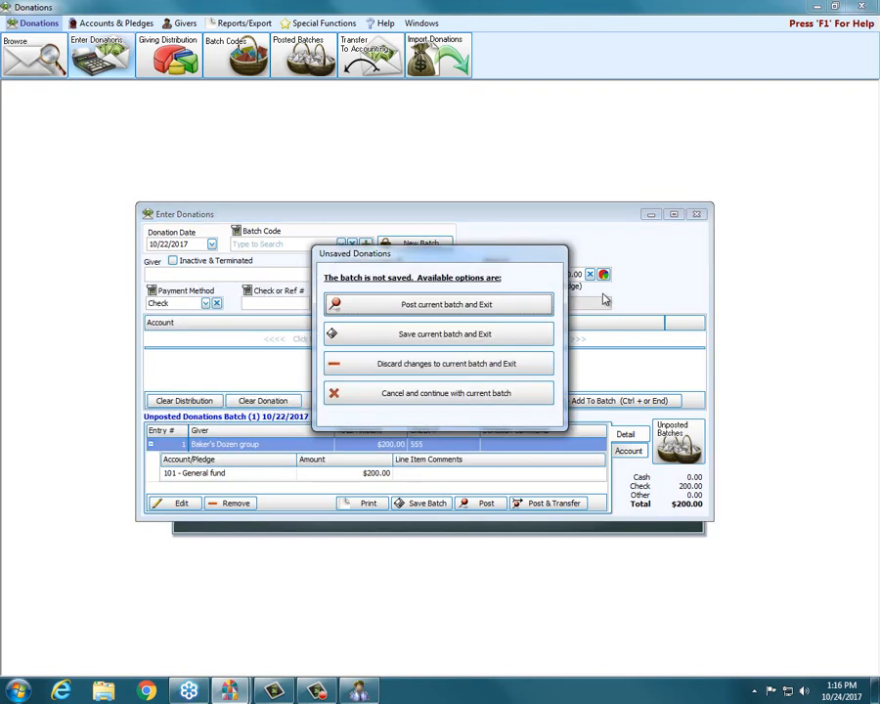
click(459, 363)
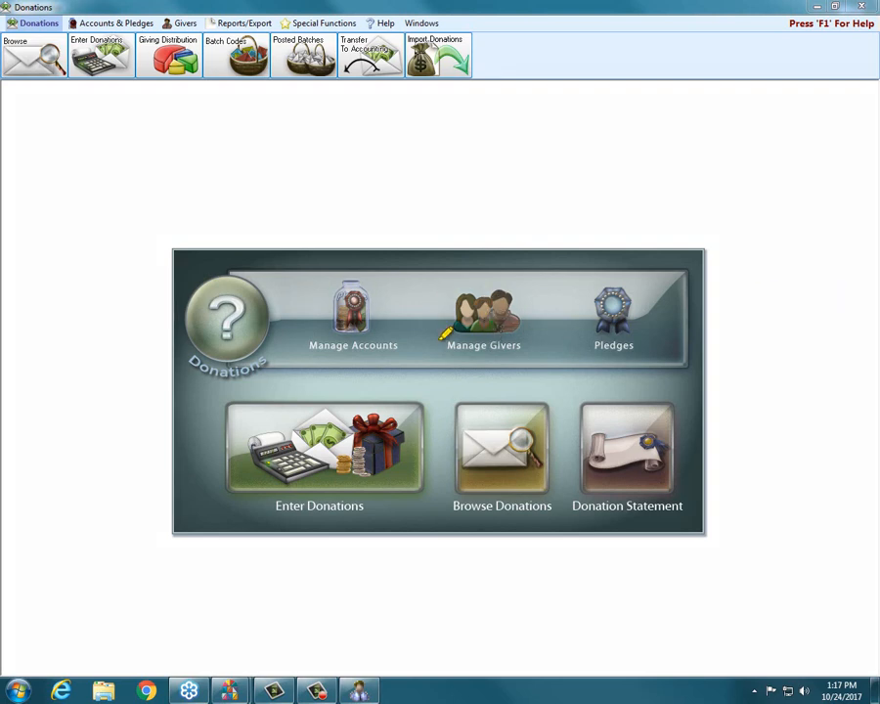
drag(440, 341, 529, 345)
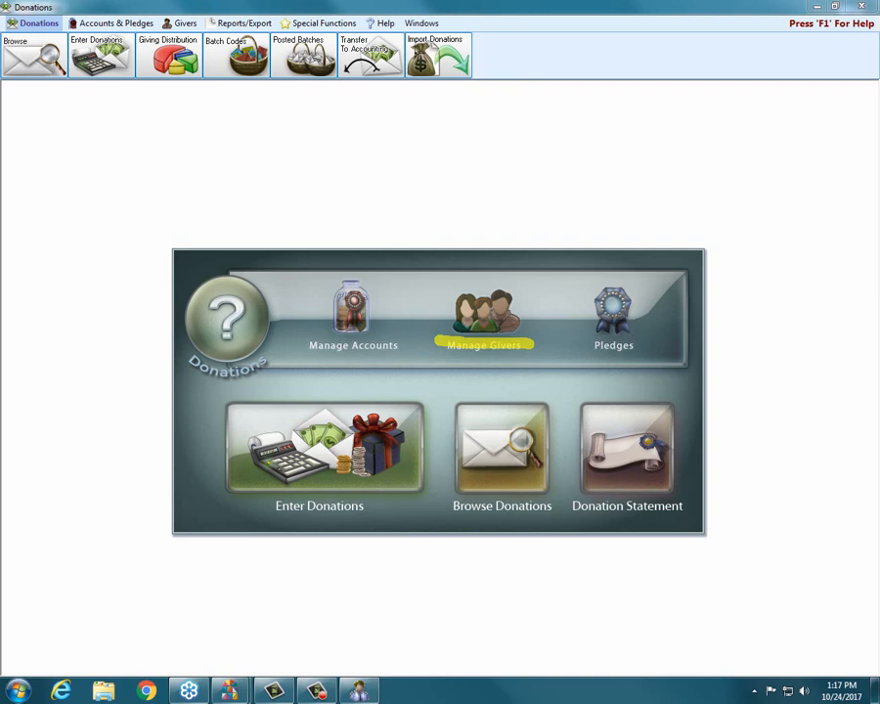
key(Escape)
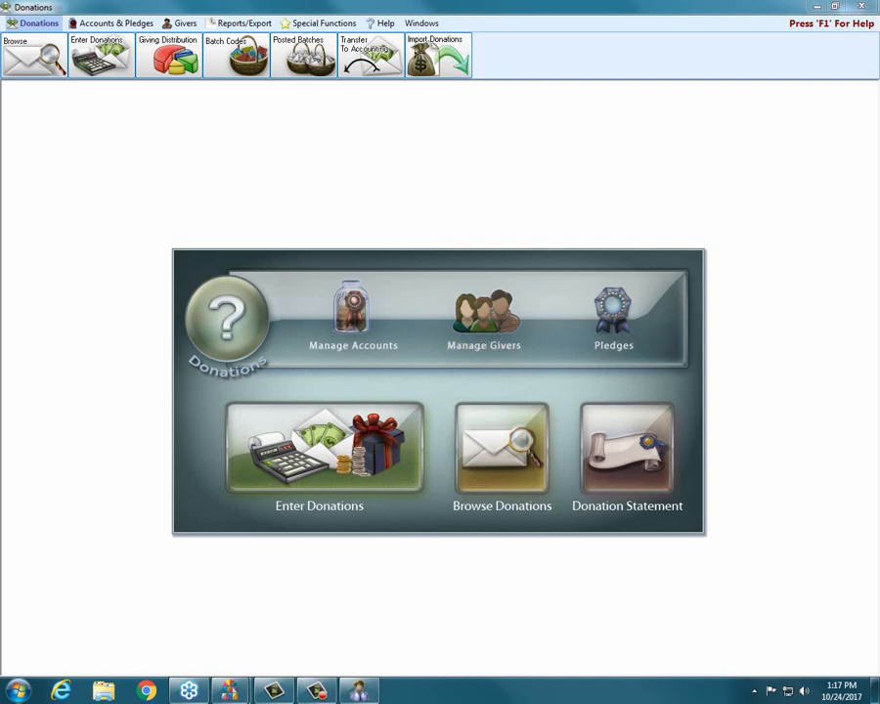
click(482, 323)
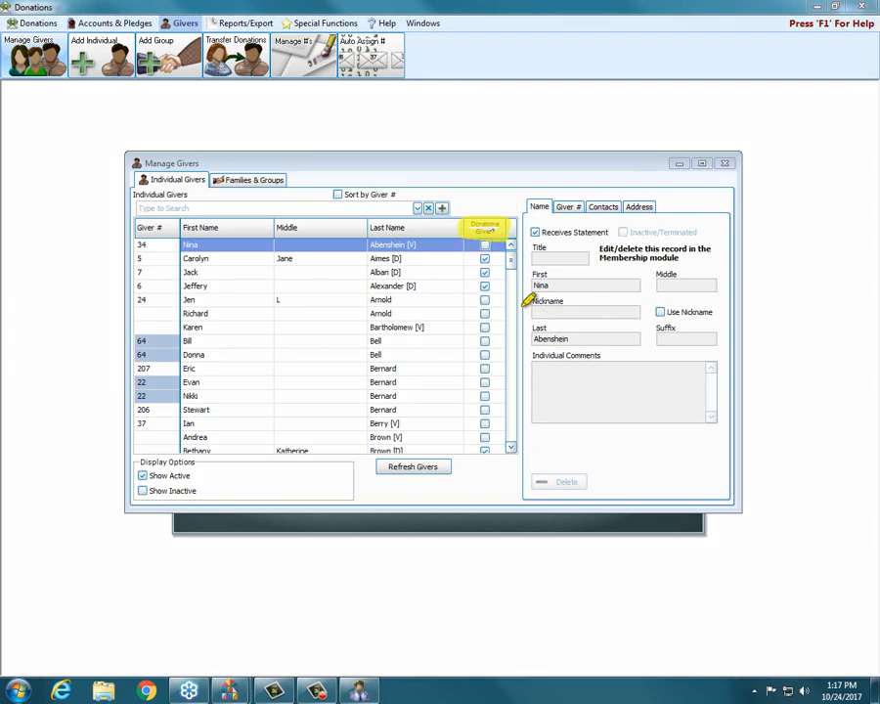
click(484, 287)
click(484, 396)
key(Escape)
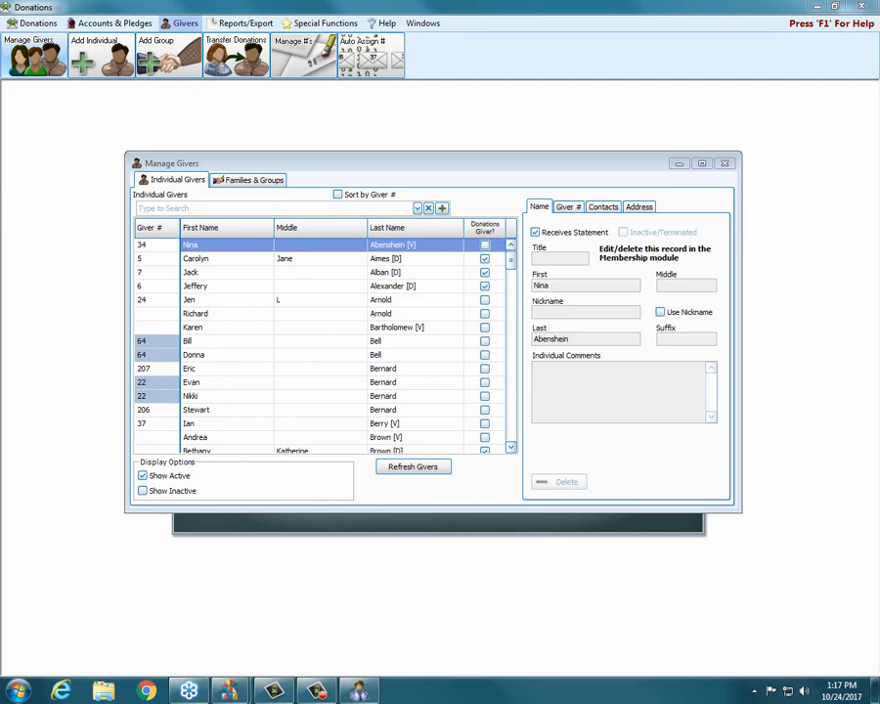
Select the first Donations-only giver in the list, examine their contacts, and open the Home Email contact for editing, leaving it unchanged.
click(237, 260)
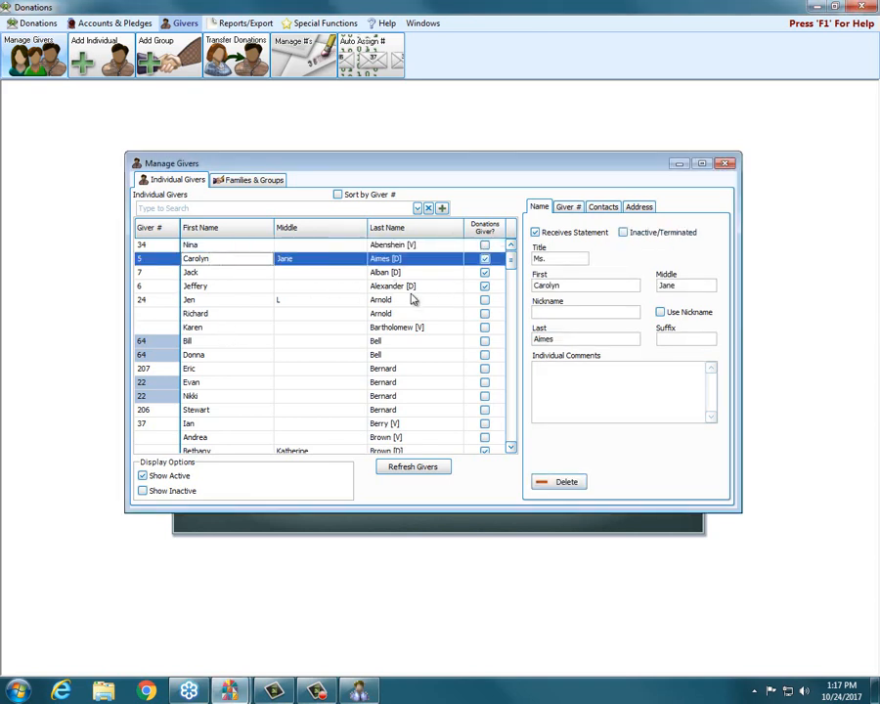
click(152, 258)
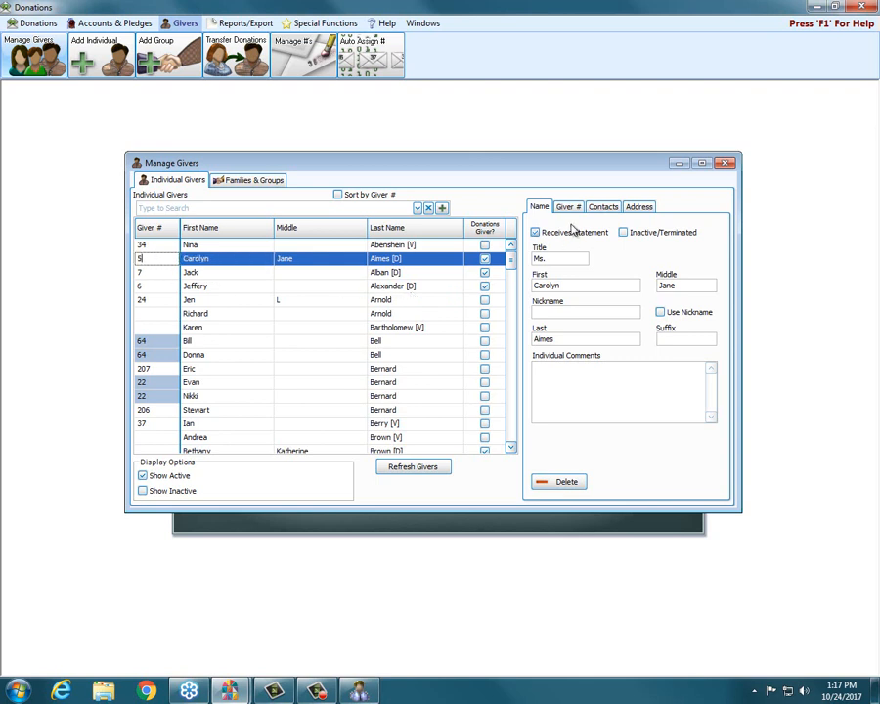
click(620, 208)
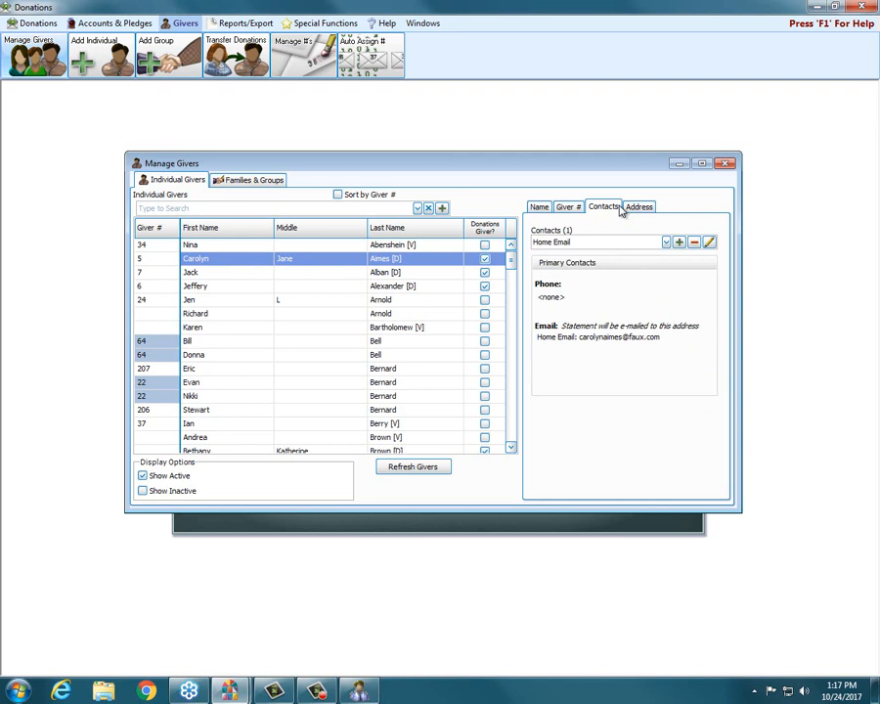
click(615, 240)
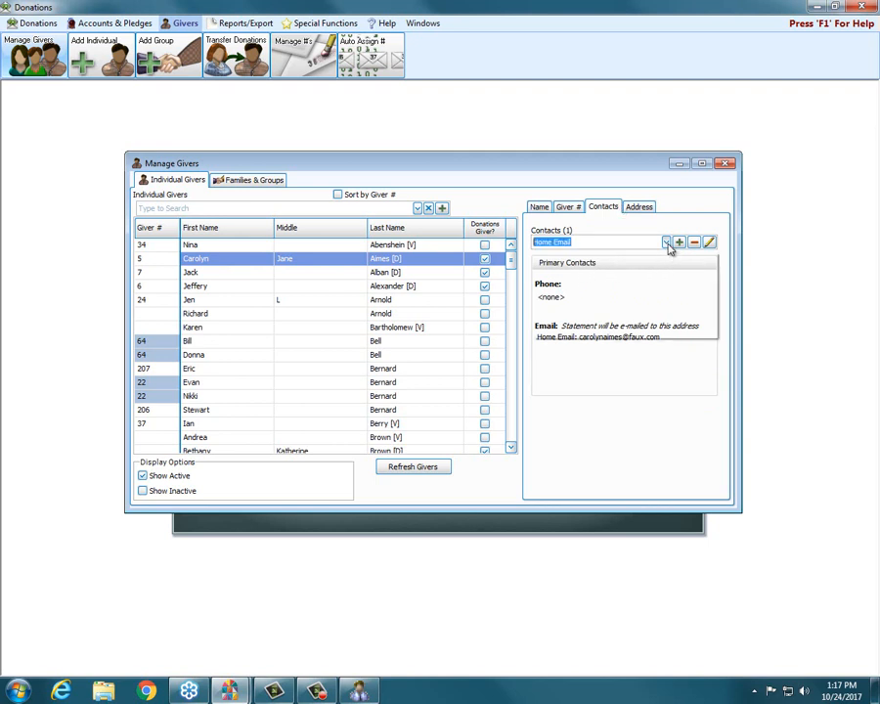
click(666, 243)
click(666, 245)
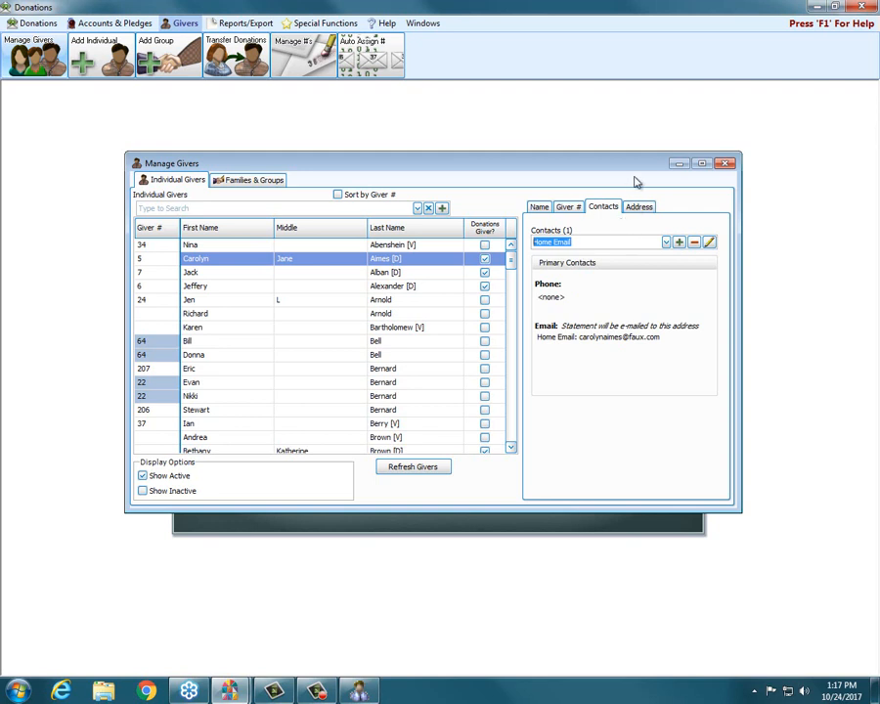
click(710, 243)
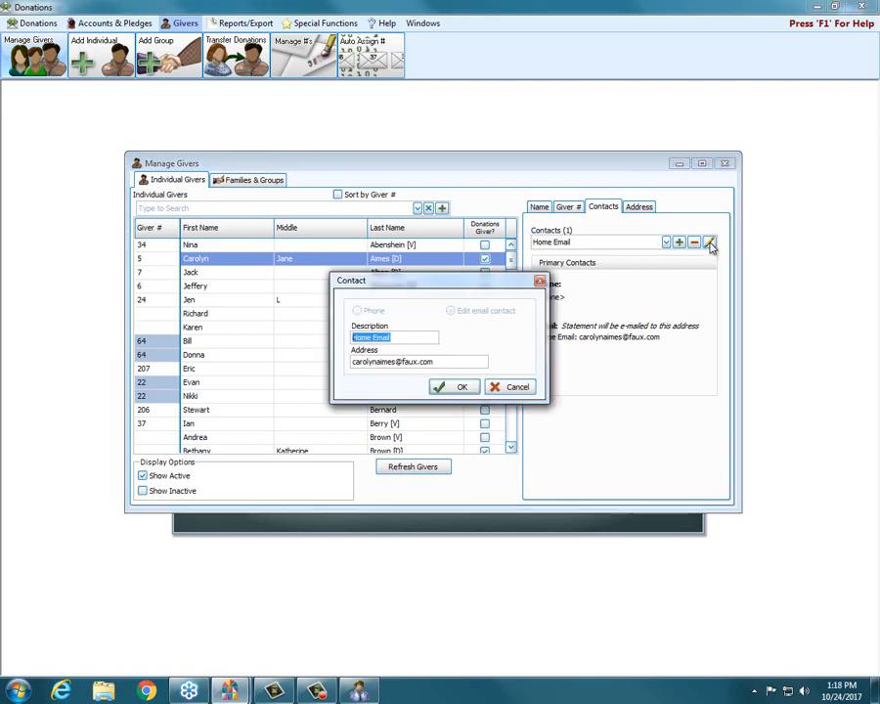
drag(487, 362, 352, 361)
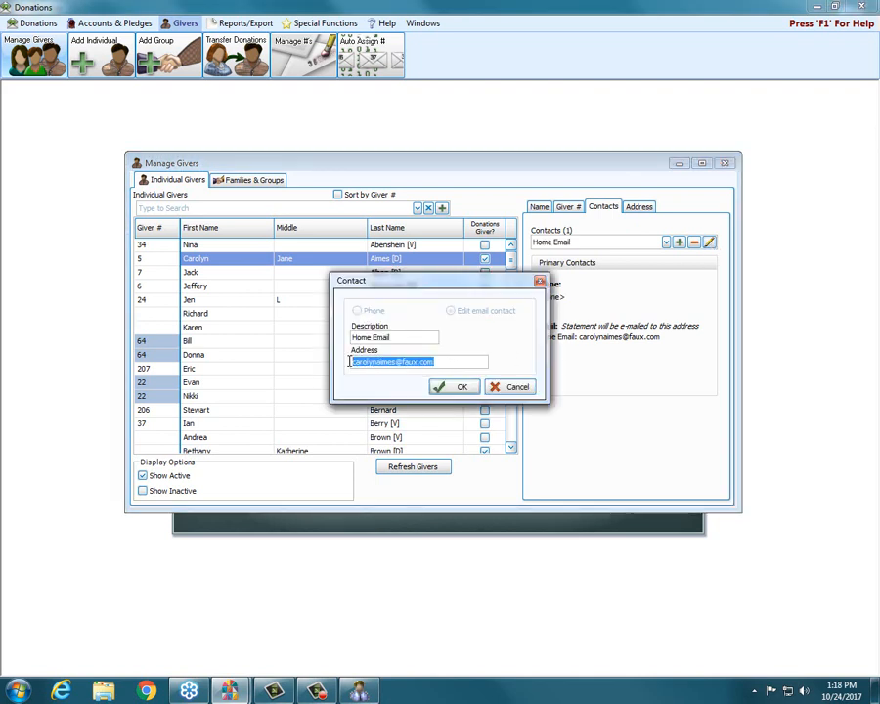
click(515, 388)
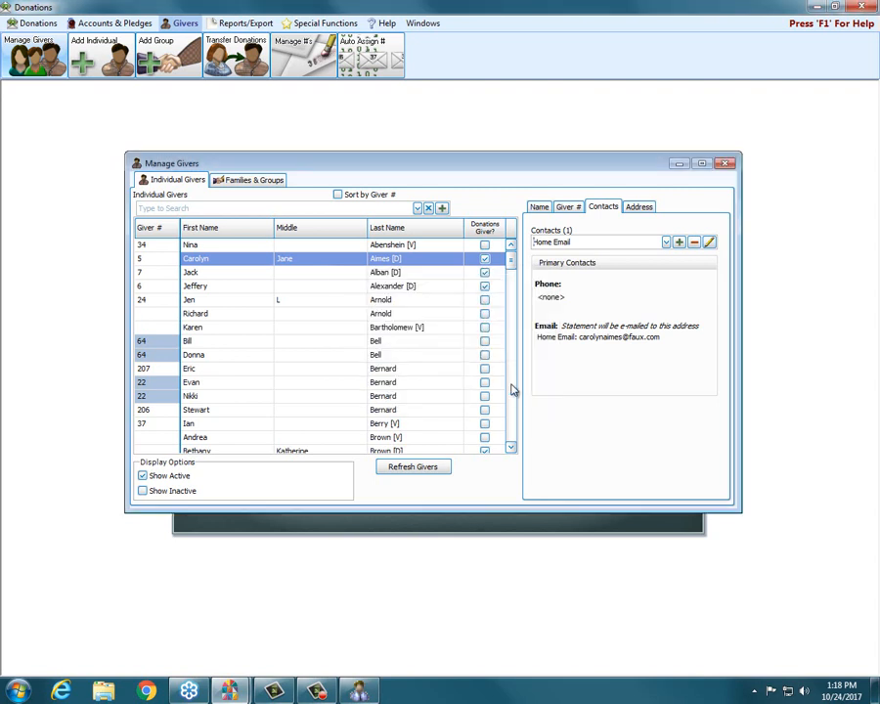
Examine the selected giver's address, giver number and name details, and select the last name.
click(642, 209)
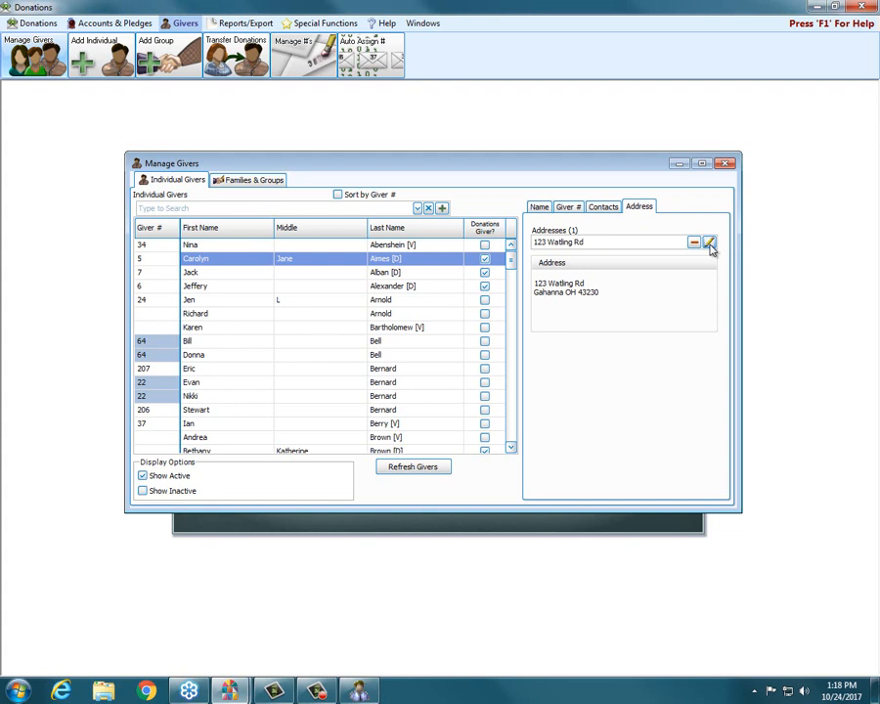
click(566, 209)
click(540, 208)
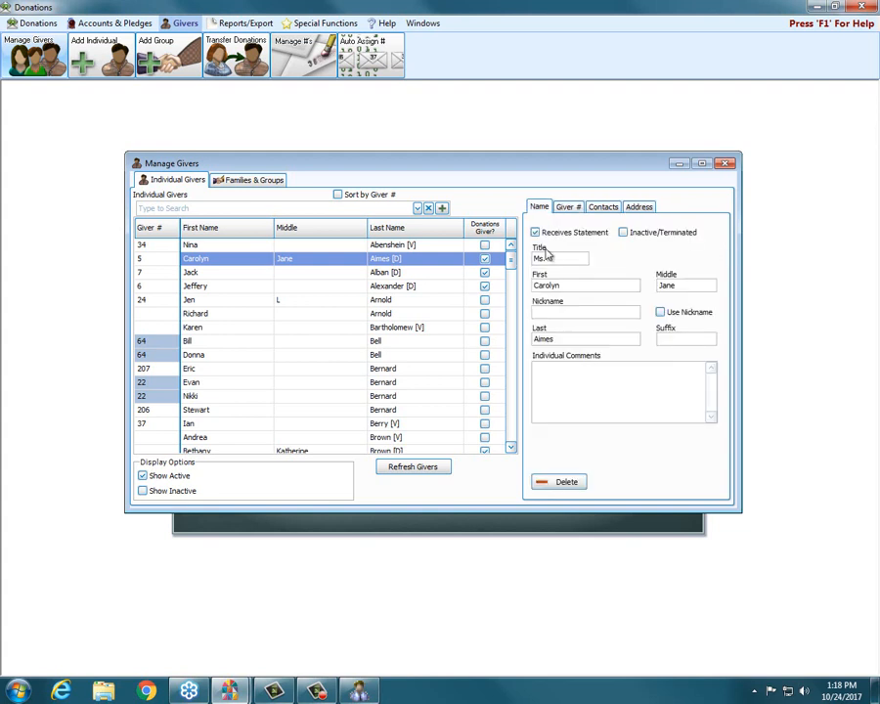
double_click(576, 340)
Switch to Membership and examine the last name field in the first member's individual record, and return to Manage Givers in Donations.
mouse_move(359, 690)
click(359, 606)
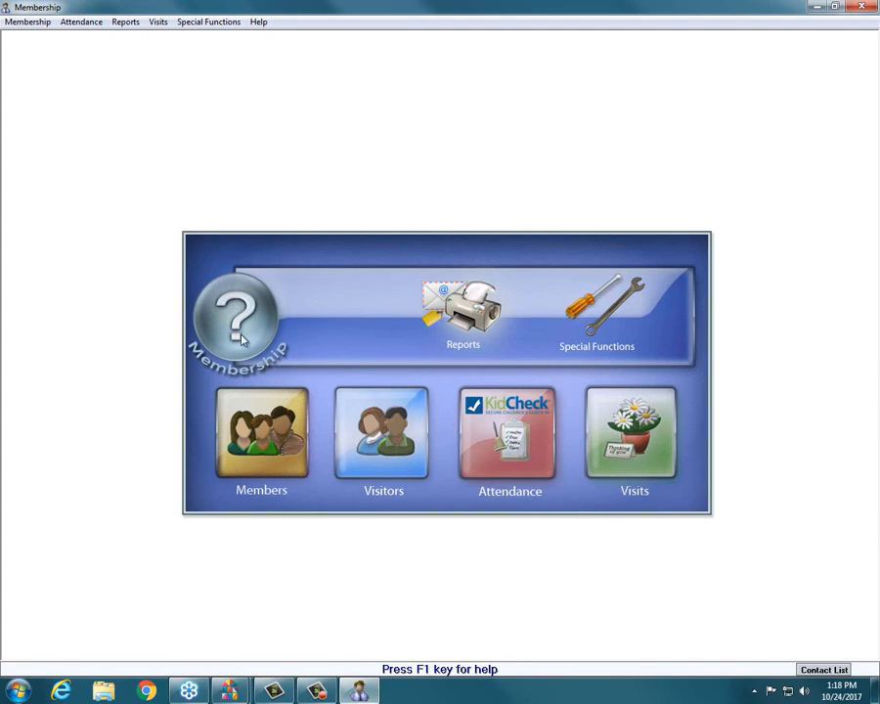
click(252, 449)
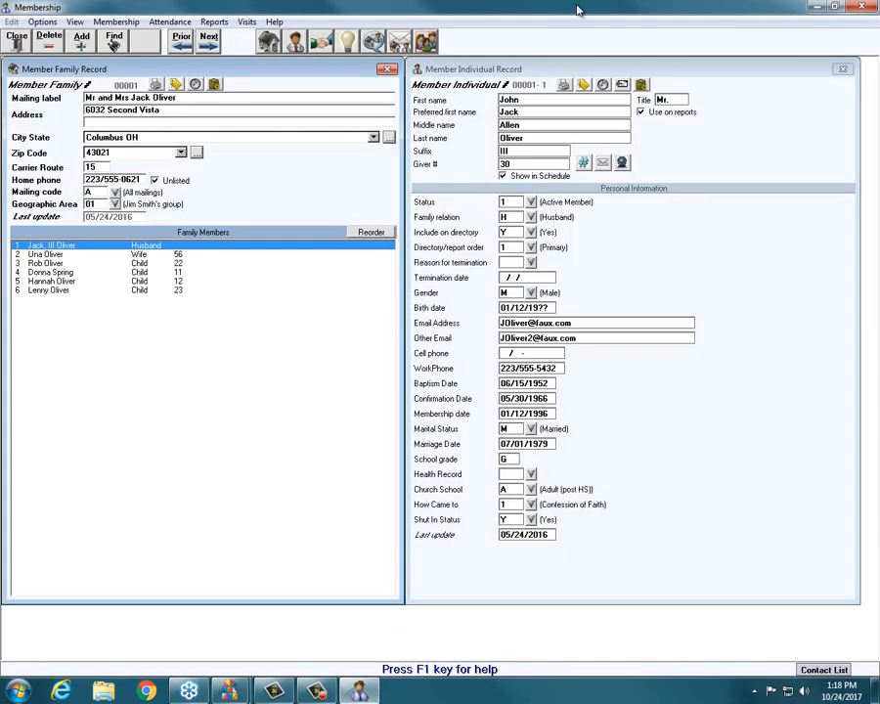
click(535, 137)
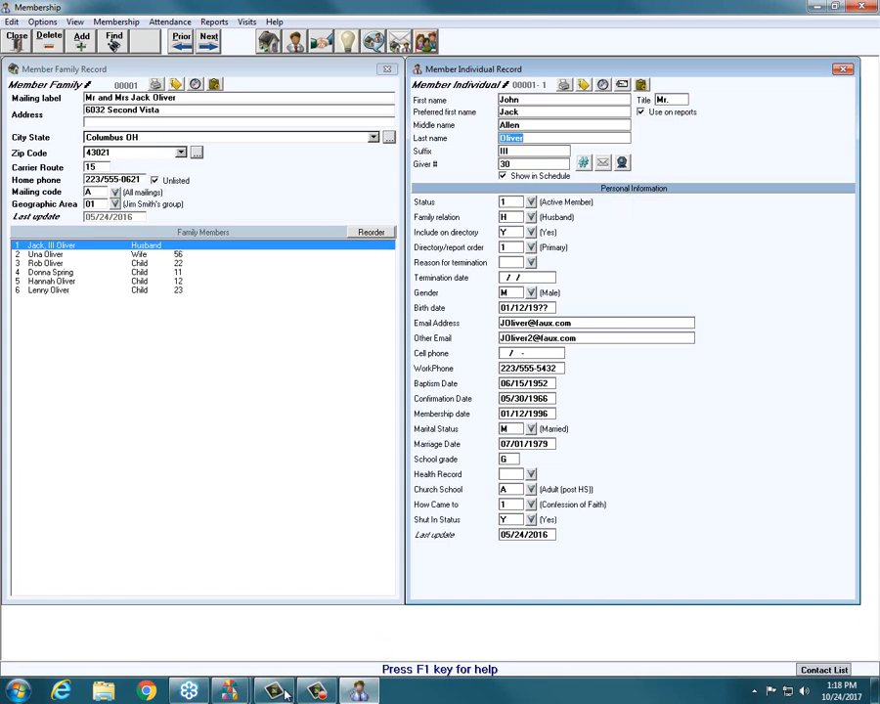
click(229, 690)
click(281, 637)
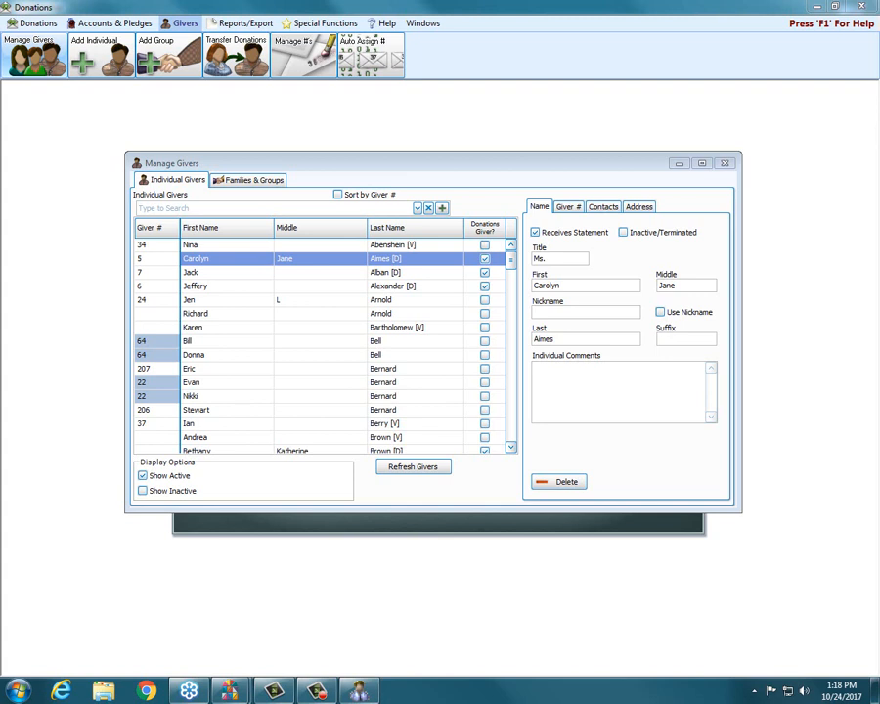
Open the donation statement setup from Manage Givers, clear printing for all givers, mark one visitor giver to print, and close it without producing statements.
click(724, 163)
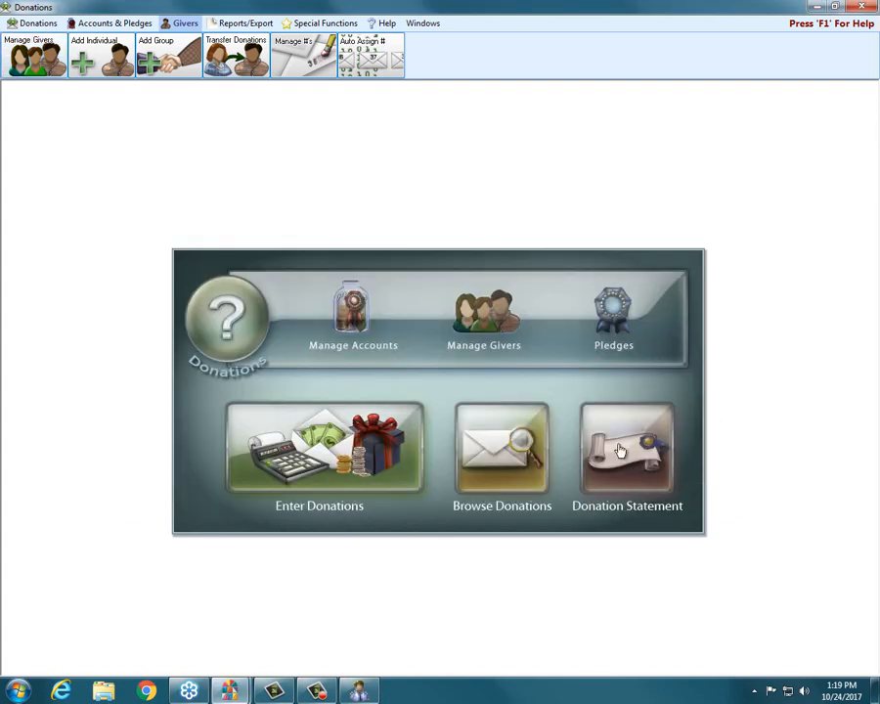
click(611, 462)
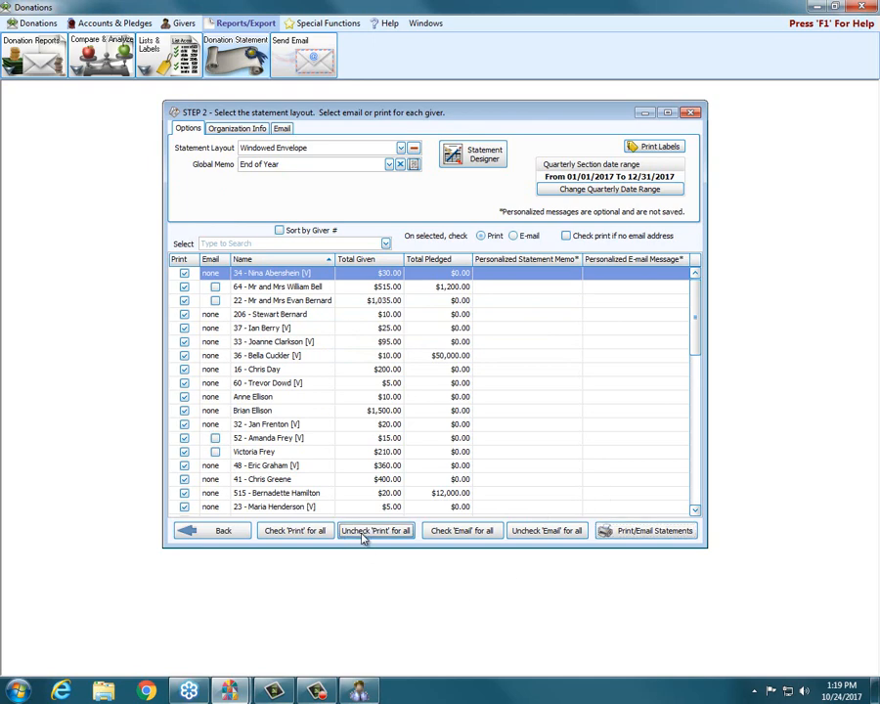
click(362, 533)
click(185, 356)
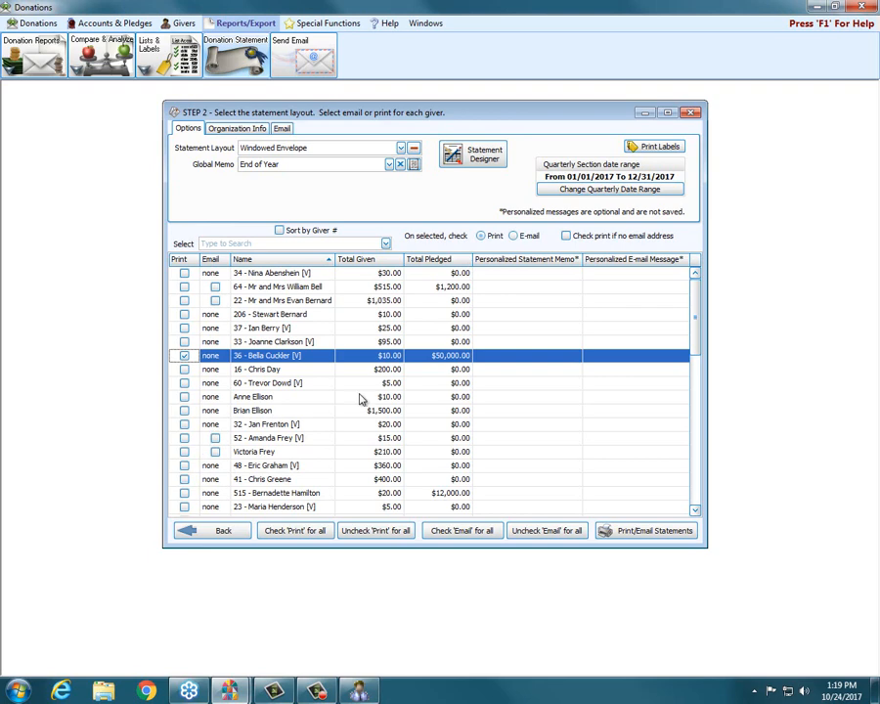
click(690, 112)
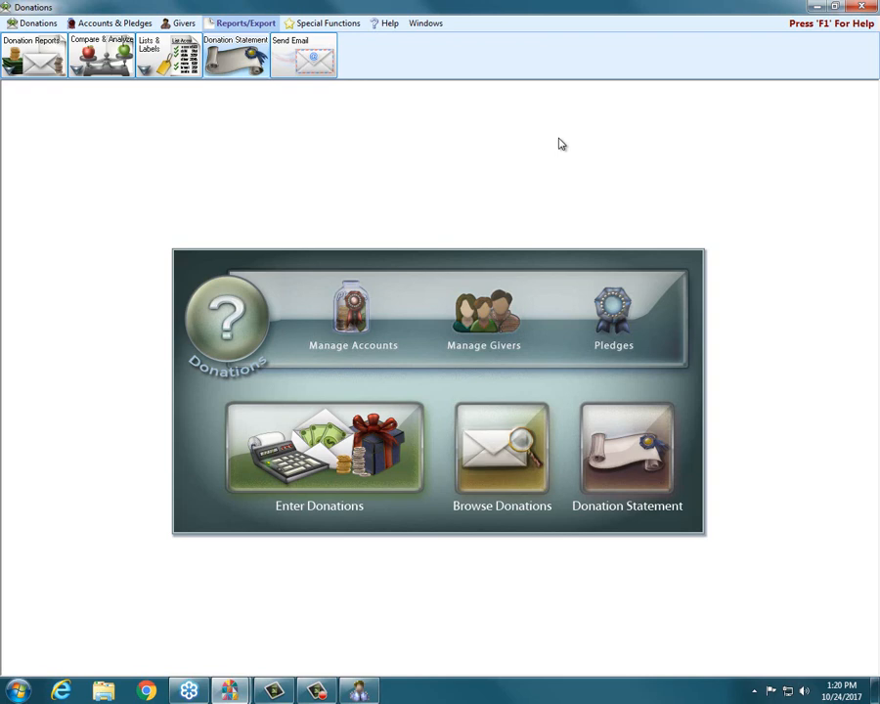
Reopen Manage Givers and examine the name details of a member and a visitor among the individual givers.
click(489, 324)
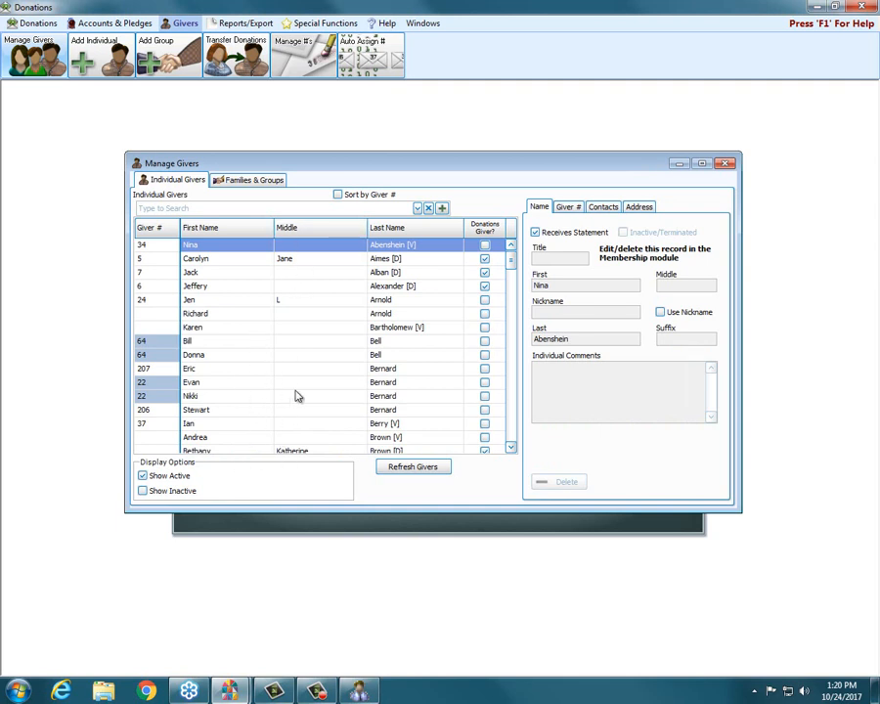
scroll(511, 275, down, 2)
drag(511, 275, 511, 289)
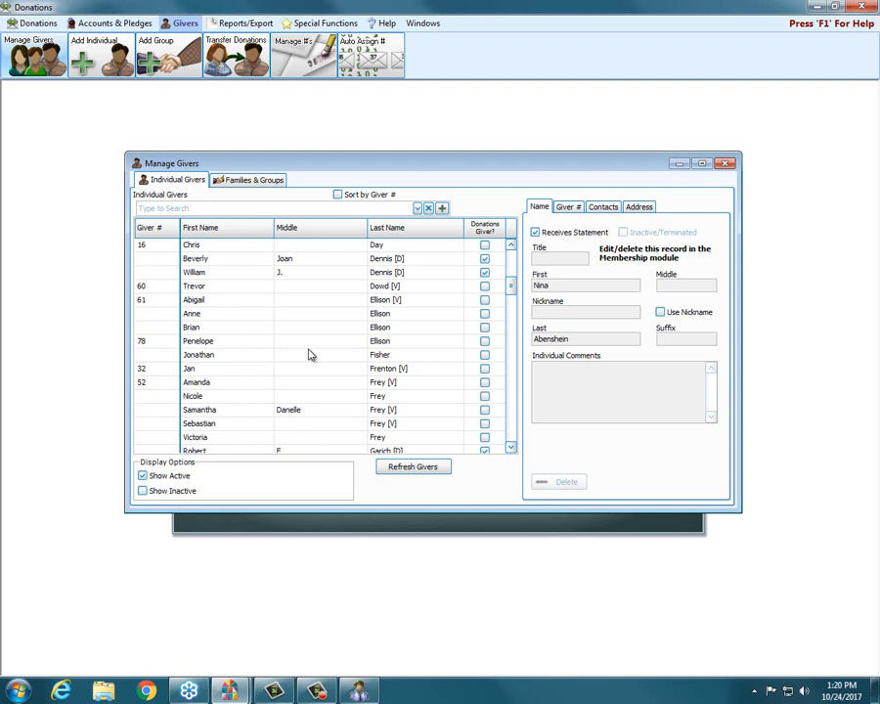
click(202, 341)
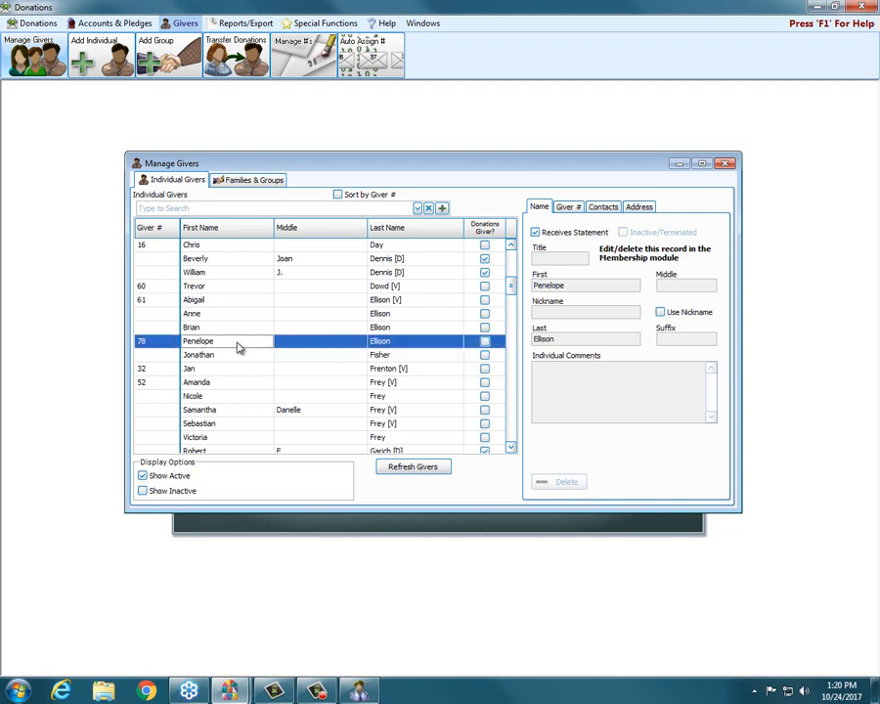
click(409, 258)
click(411, 299)
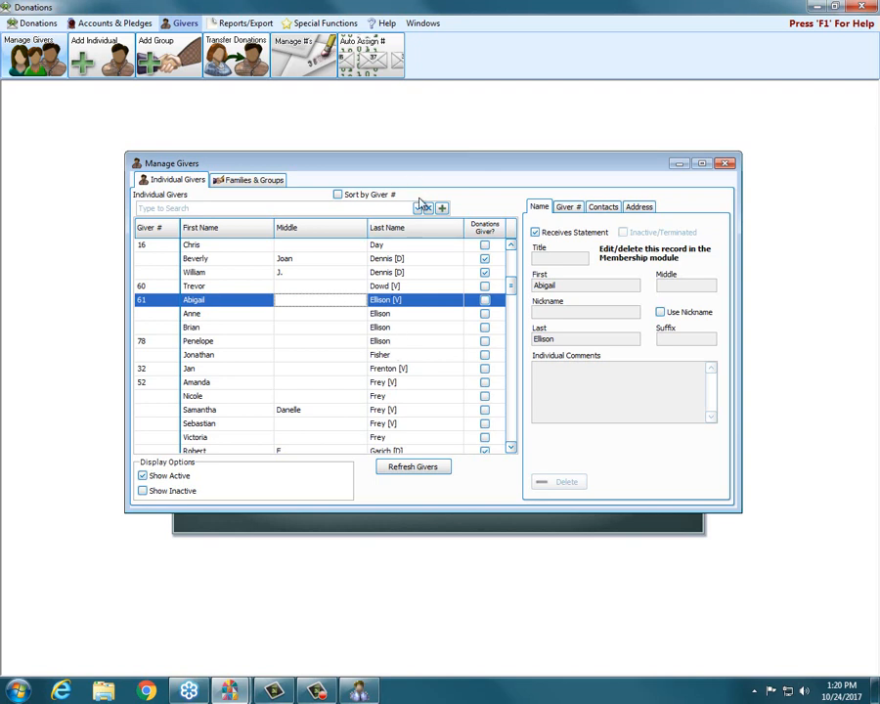
Select the second Donations-only giver with the last name Dennis and examine the Inactive/Terminated option in the name details.
click(408, 273)
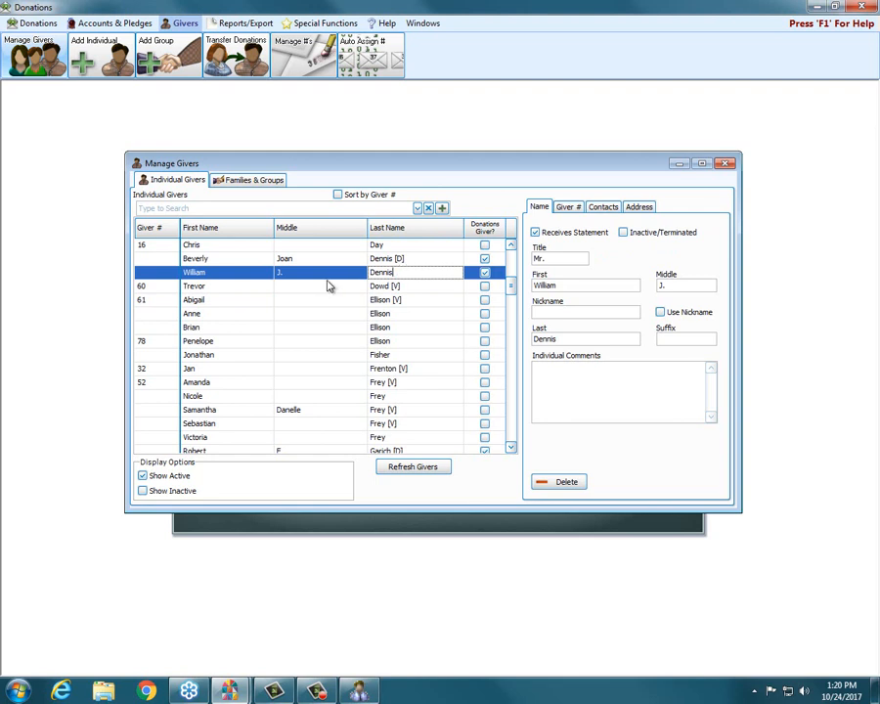
click(226, 274)
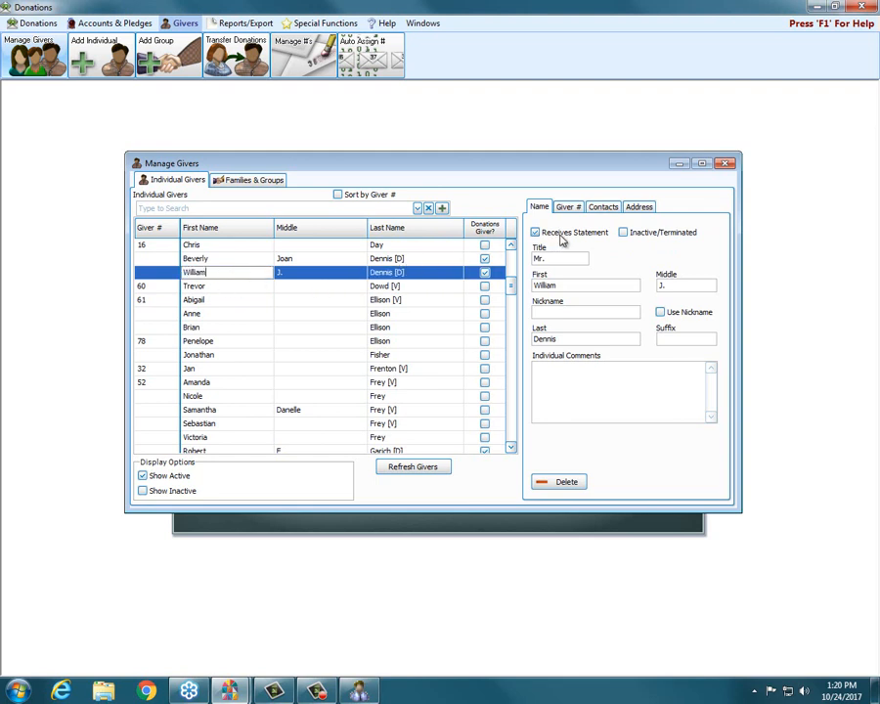
click(655, 235)
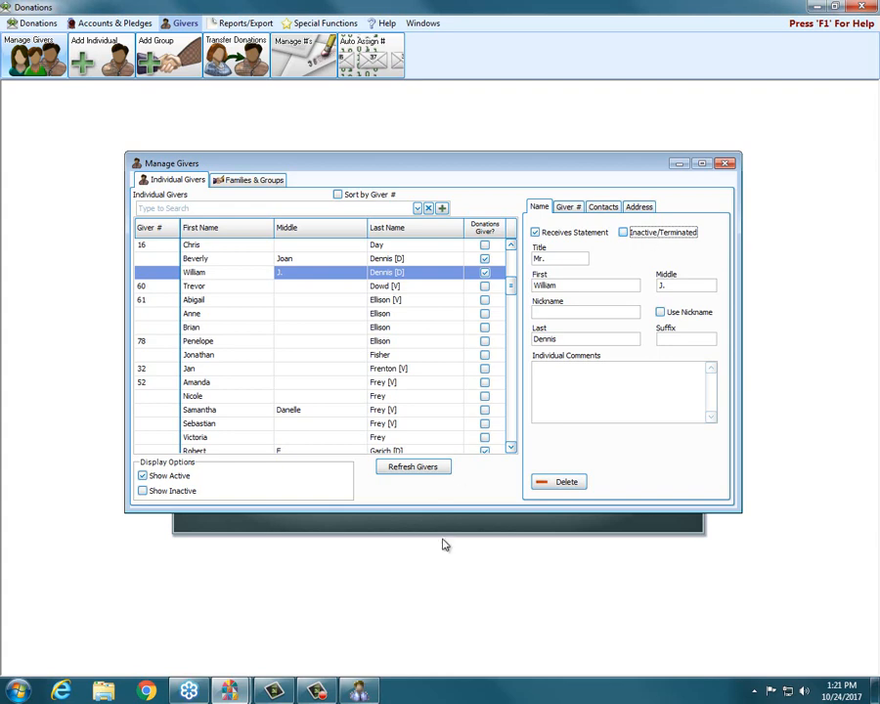
Switch to Membership, examine the Reason for termination codes in the member's individual record without adding one, and return to Donations.
click(361, 691)
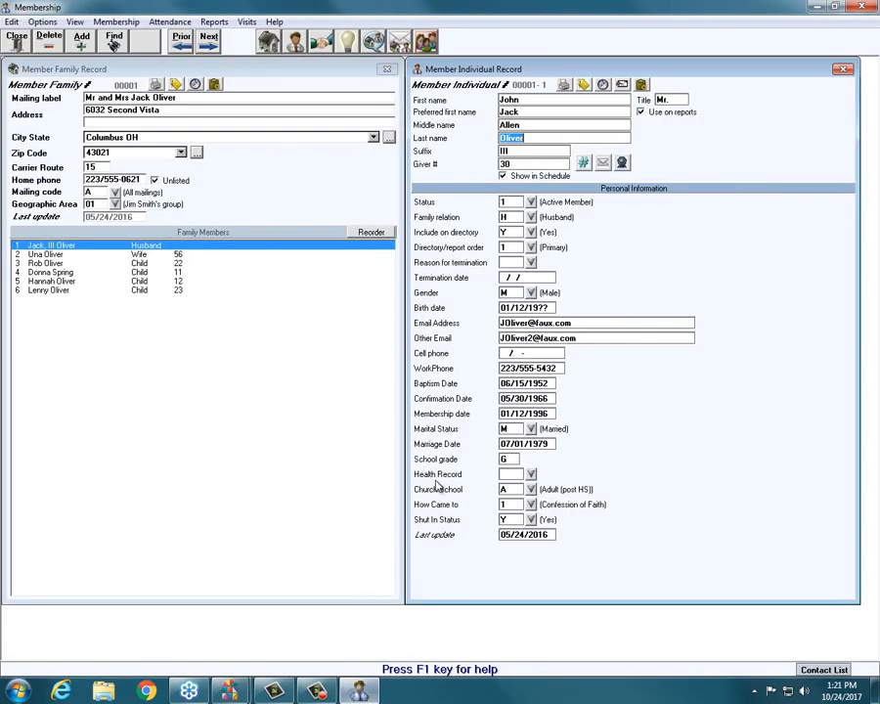
click(440, 262)
click(530, 262)
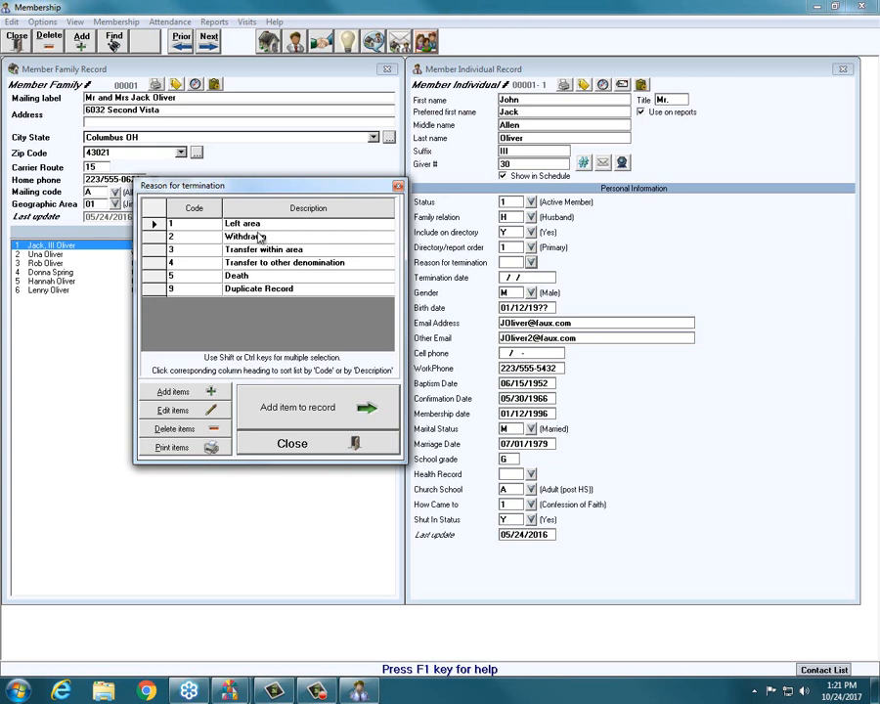
click(364, 445)
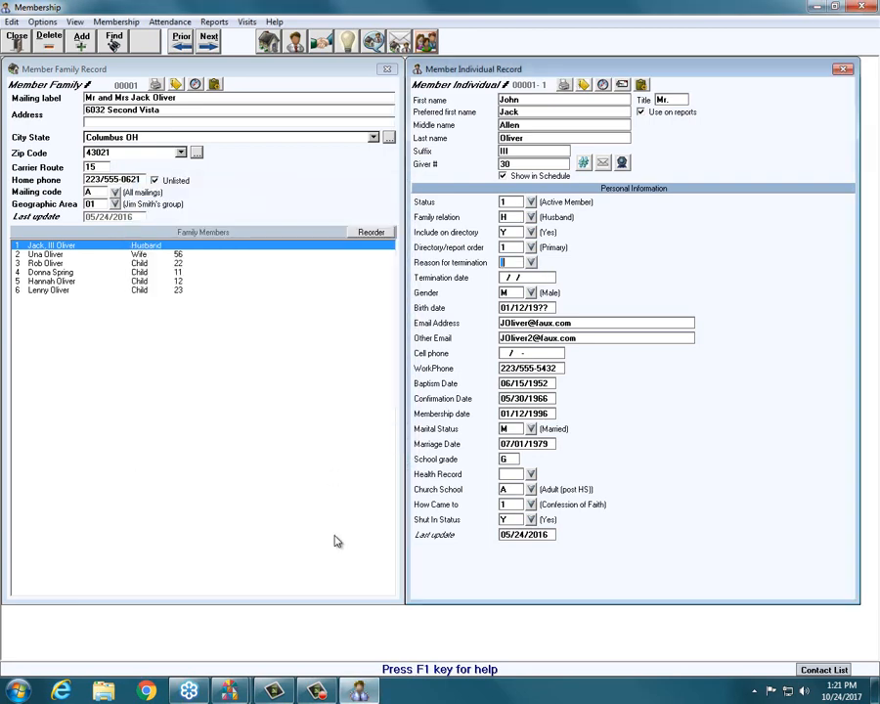
mouse_move(224, 694)
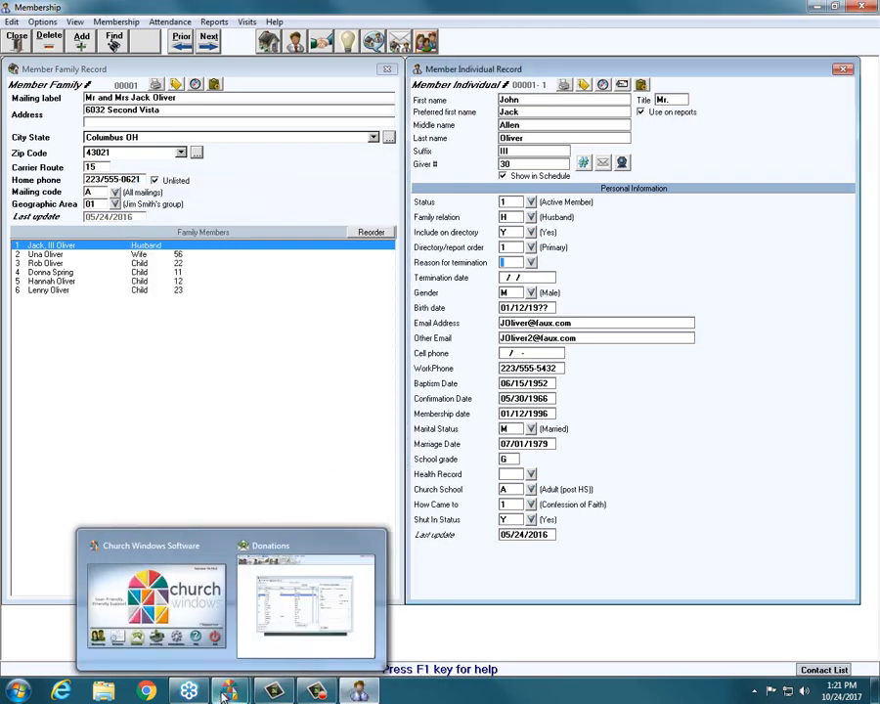
click(358, 692)
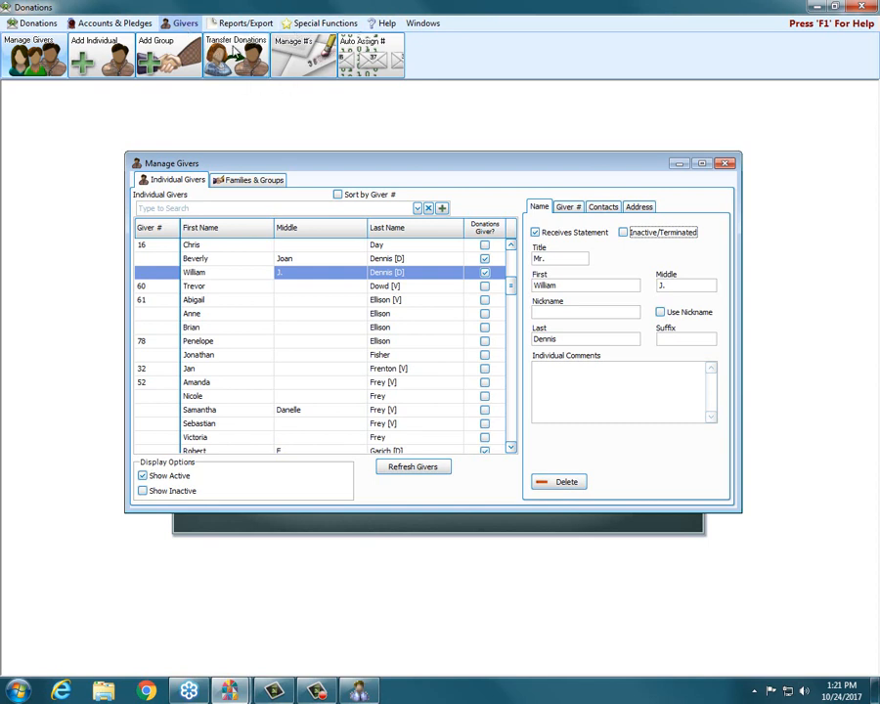
Set up a transfer of a member's 01/01/2017 donation to the first Donations-only giver, and close Transfer Donations without transferring.
click(235, 51)
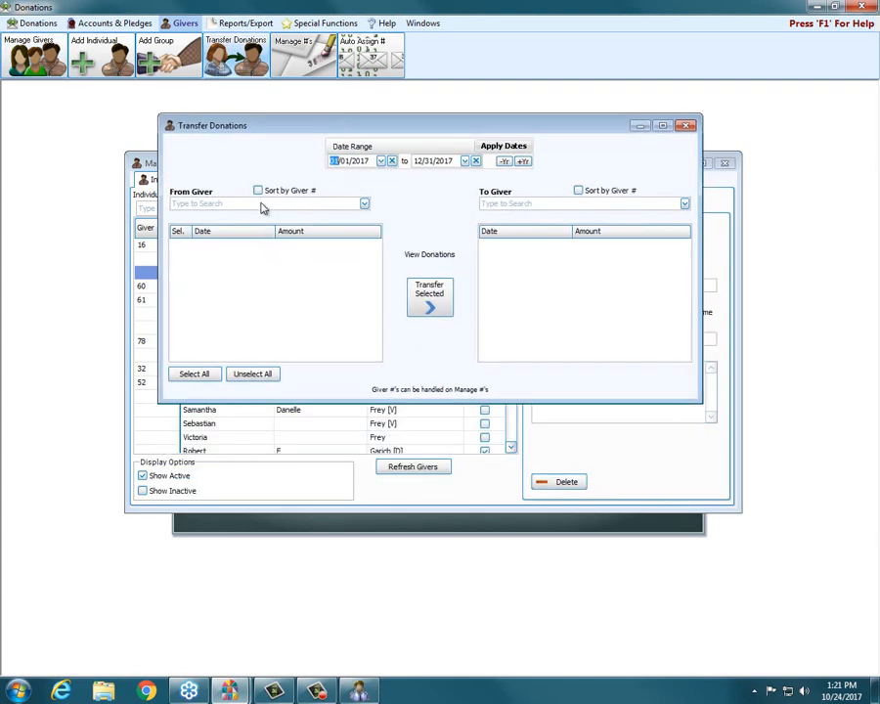
click(364, 203)
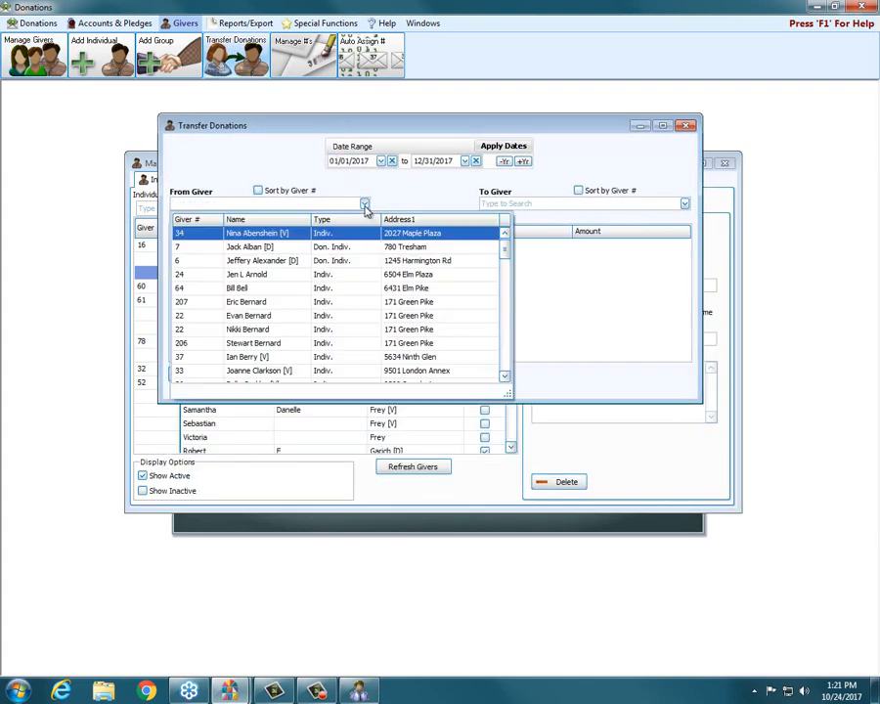
click(247, 303)
click(248, 303)
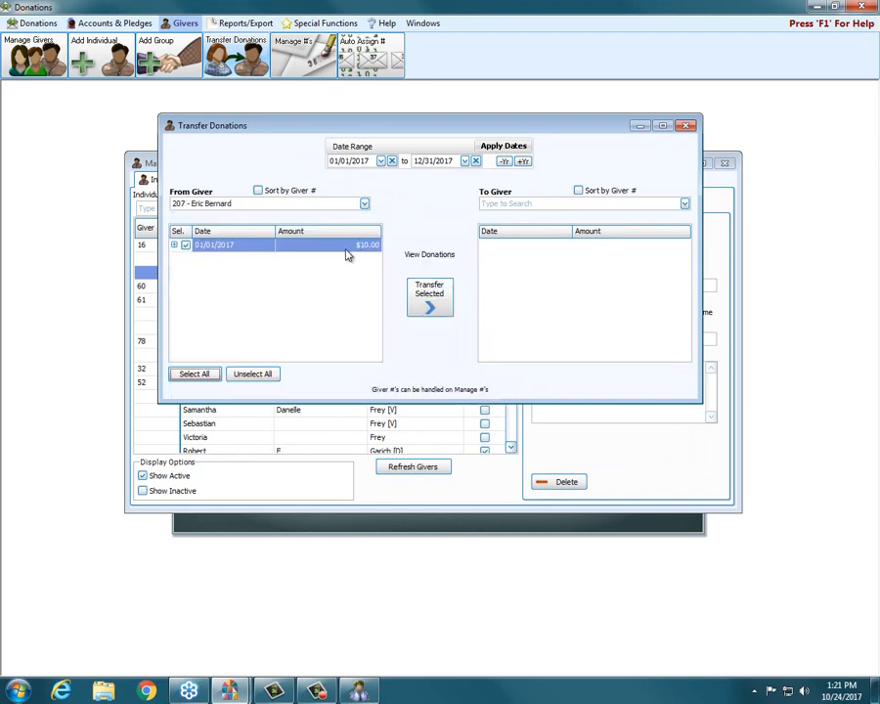
click(685, 203)
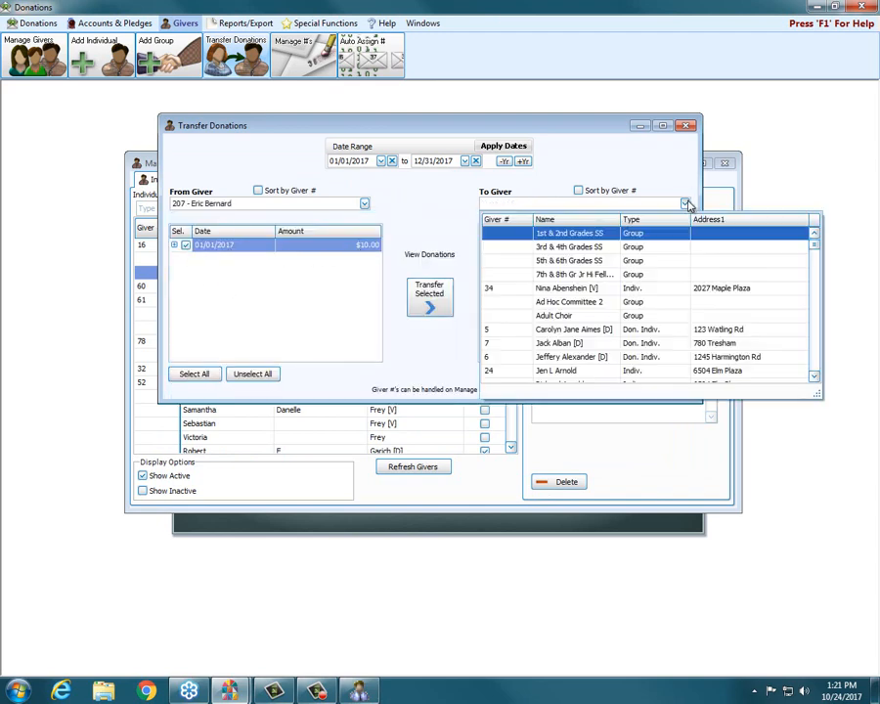
click(566, 329)
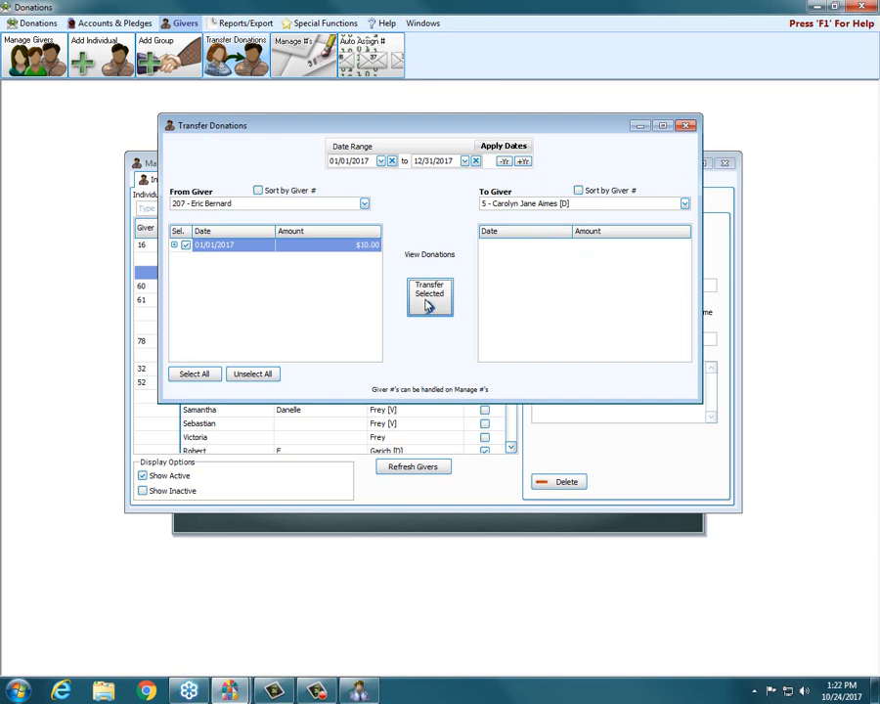
click(688, 126)
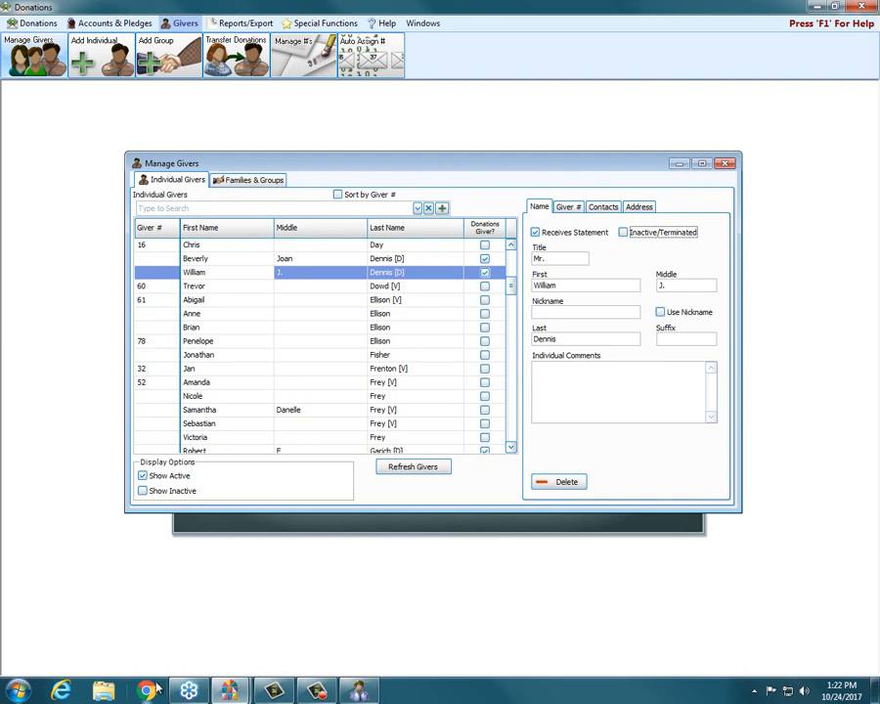
Switch to the Church Windows website in Internet Explorer and search the site for "duplicate".
click(59, 691)
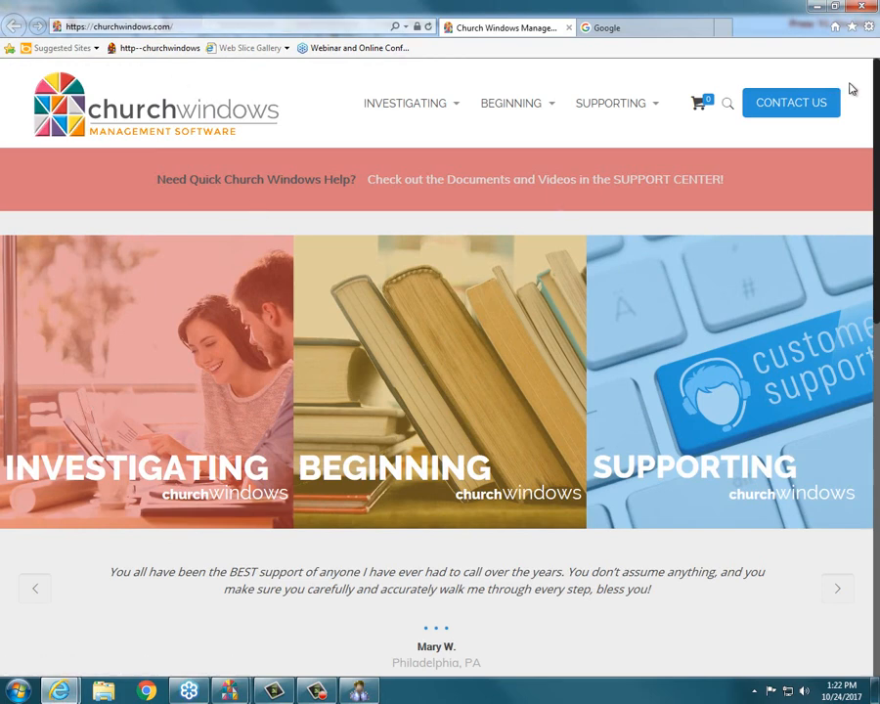
drag(877, 73, 877, 427)
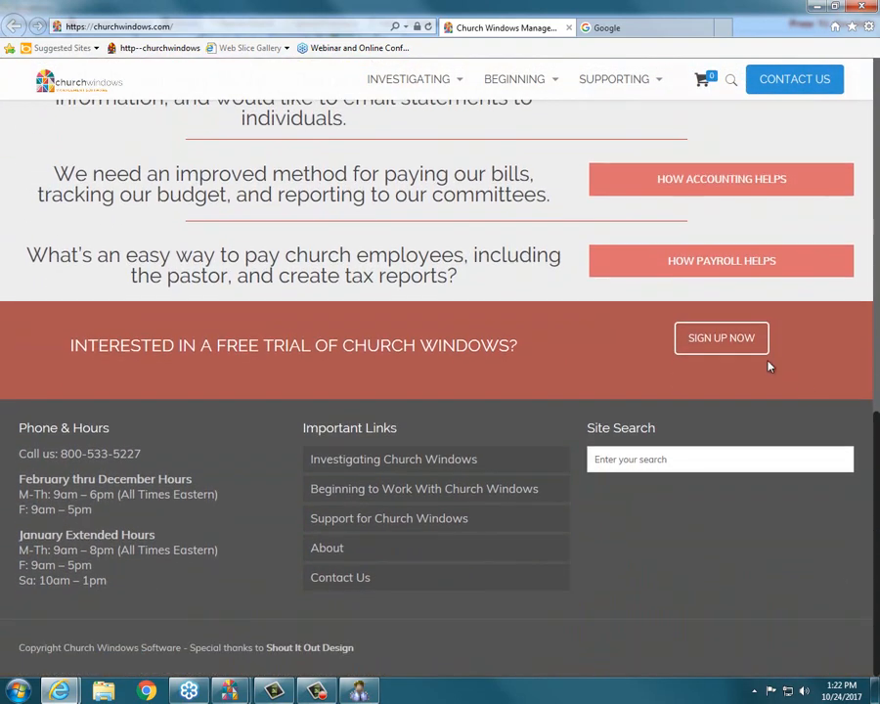
drag(588, 433, 716, 422)
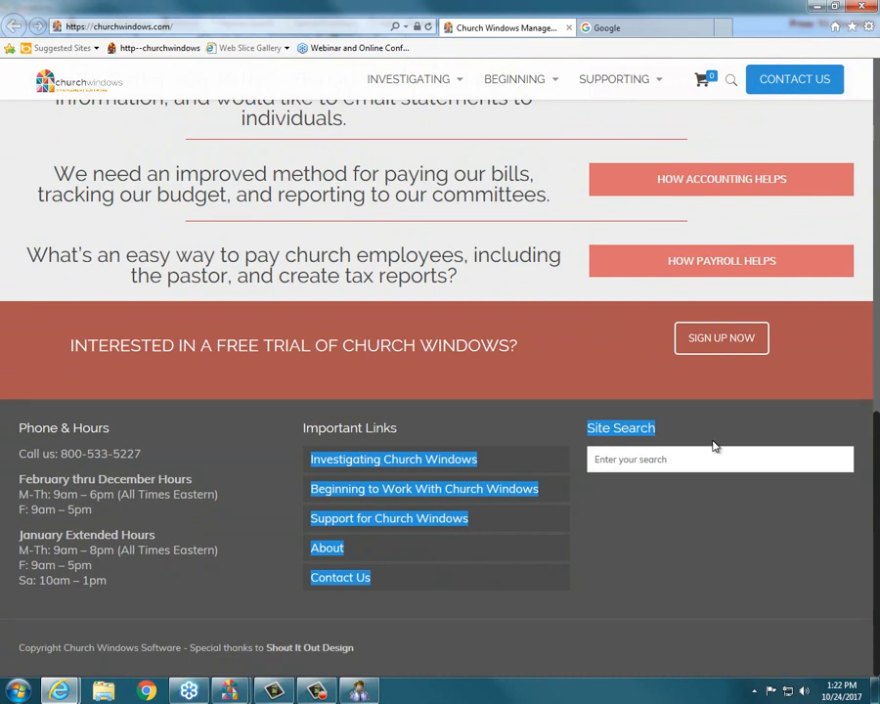
drag(660, 427, 587, 428)
click(624, 452)
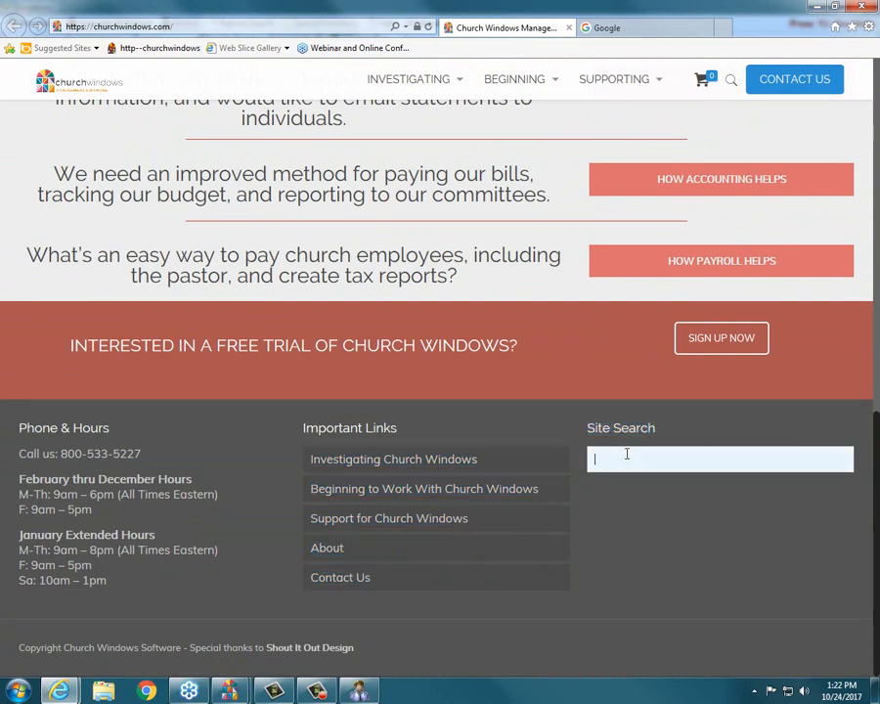
text(duplicate)
key(Return)
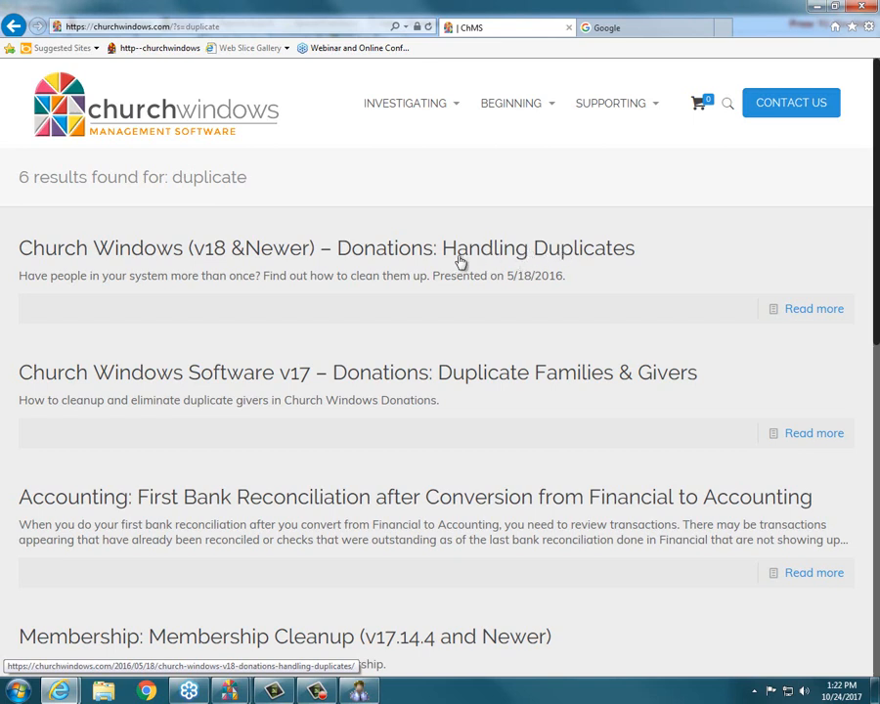
Go back to the website's home page and clear the site search term, and return to Manage Givers in Donations.
click(13, 25)
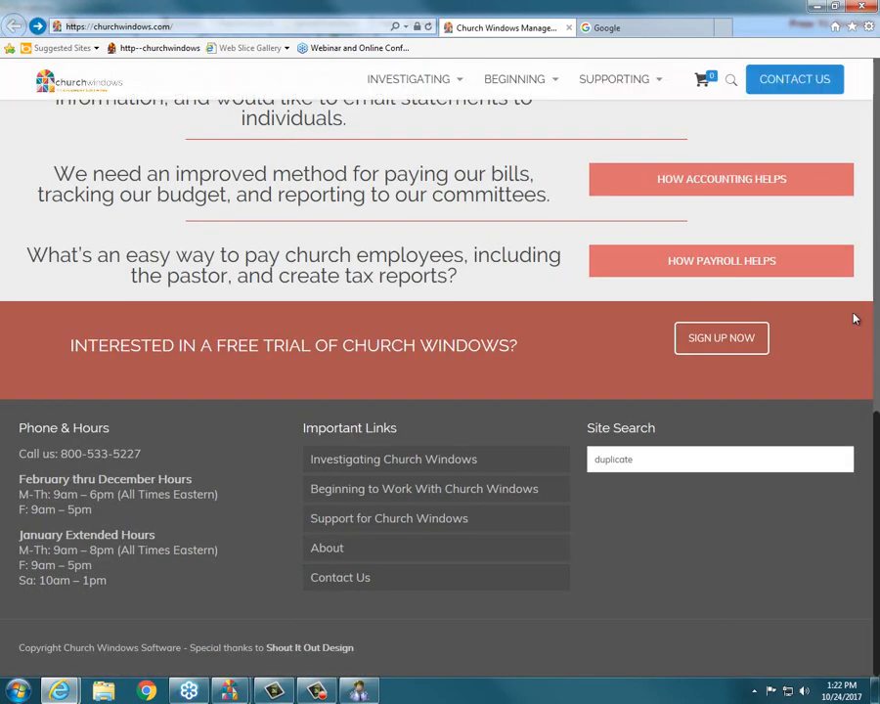
double_click(646, 464)
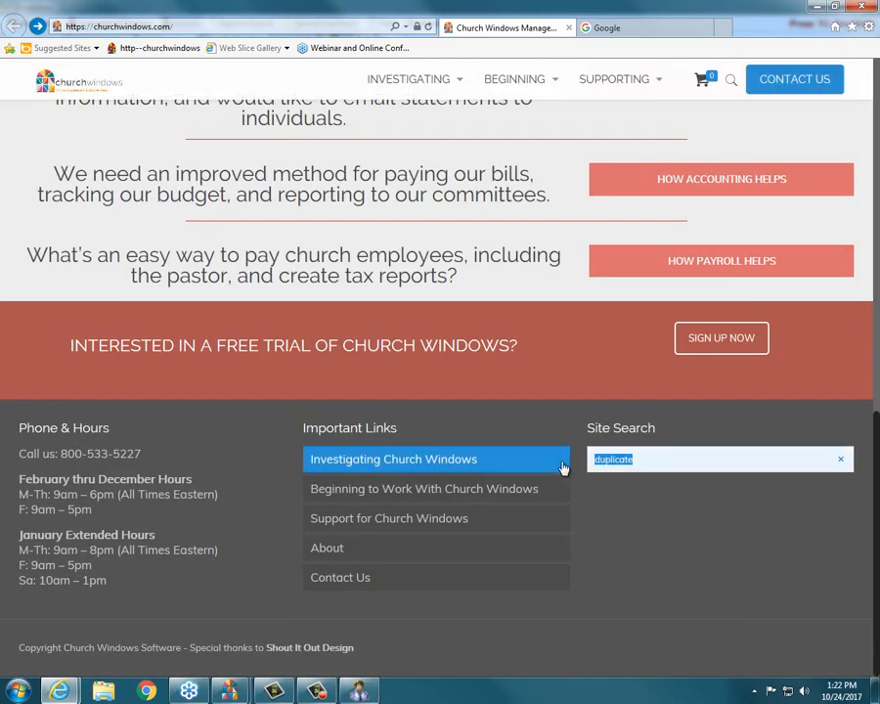
key(BackSpace)
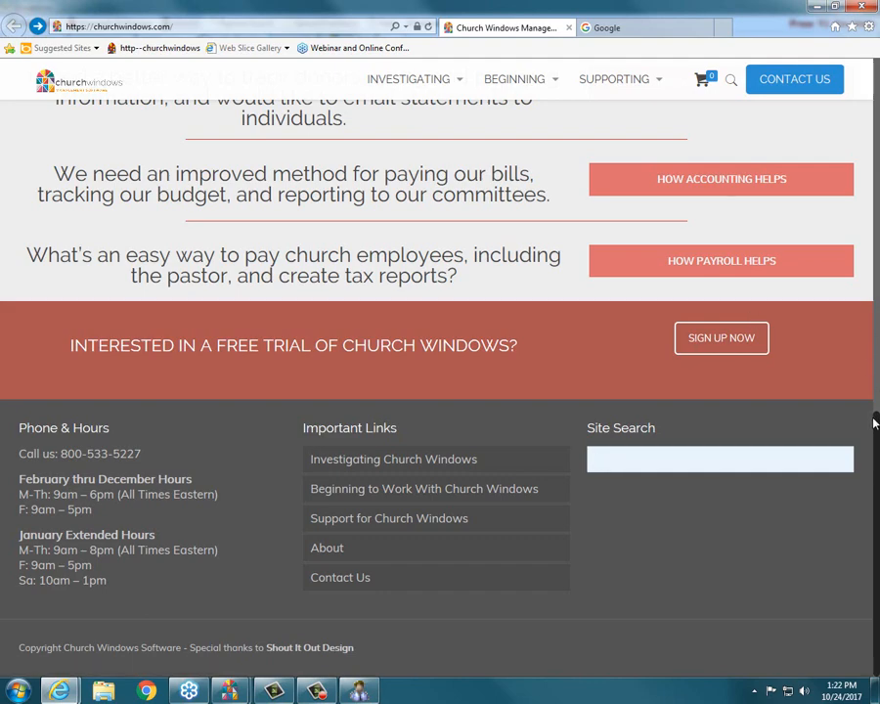
drag(876, 428, 876, 80)
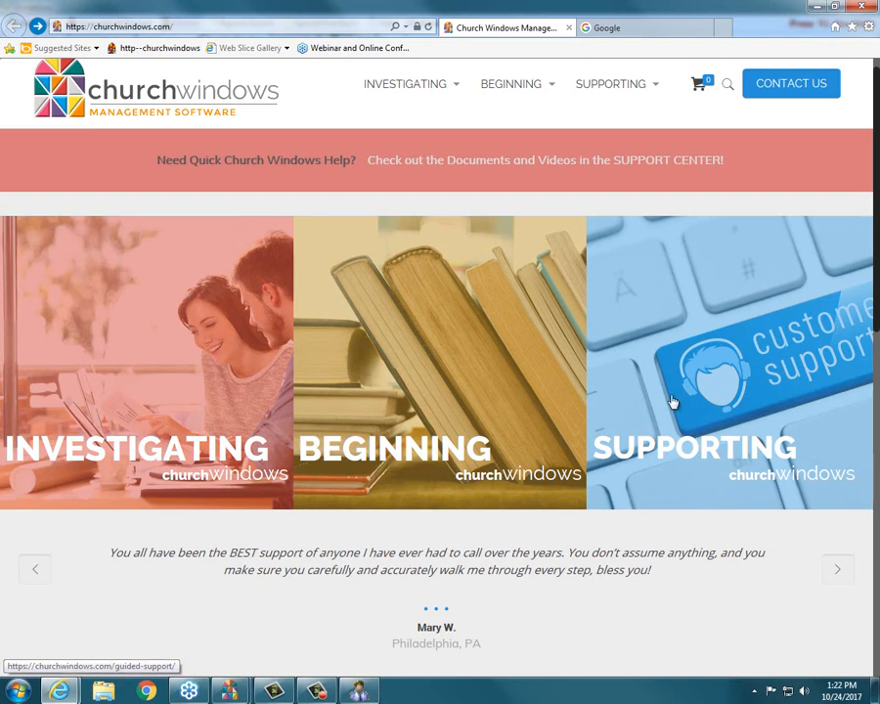
mouse_move(281, 672)
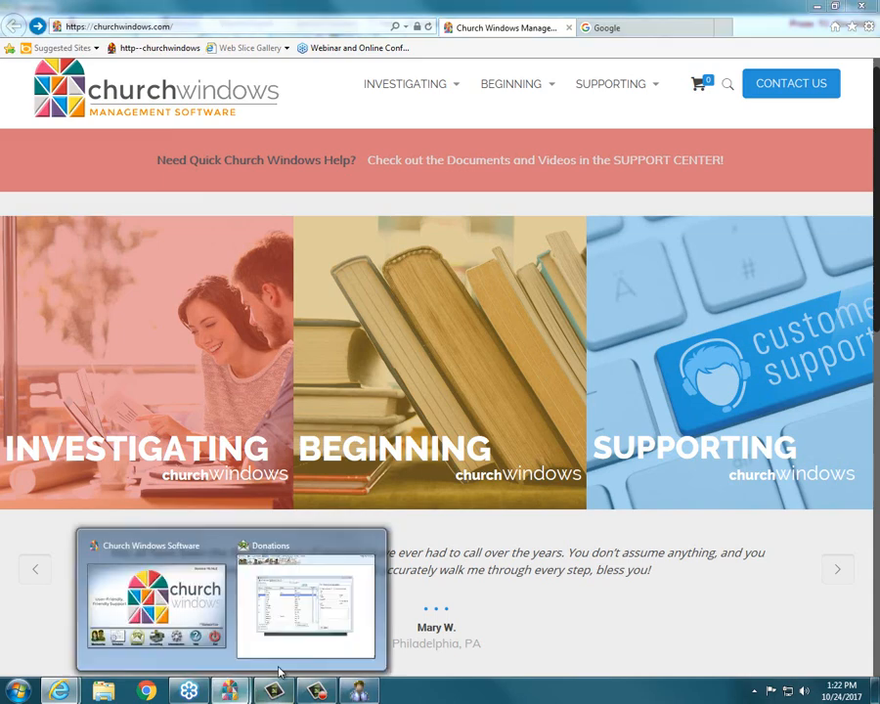
click(277, 628)
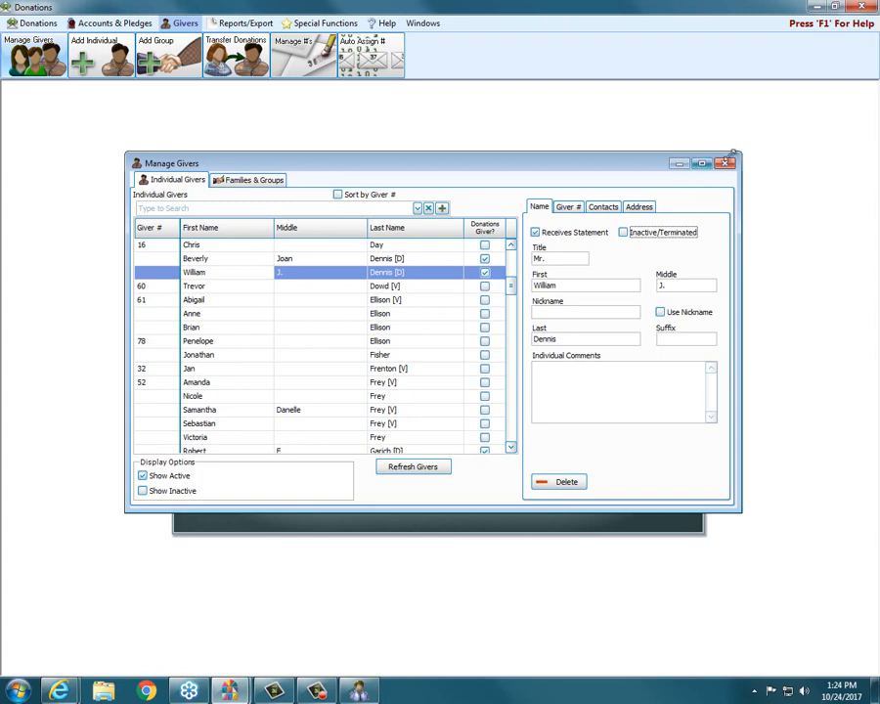
Switch to Membership, examine the Giver # field in the member's individual record, and return to Manage Givers in Donations.
click(358, 690)
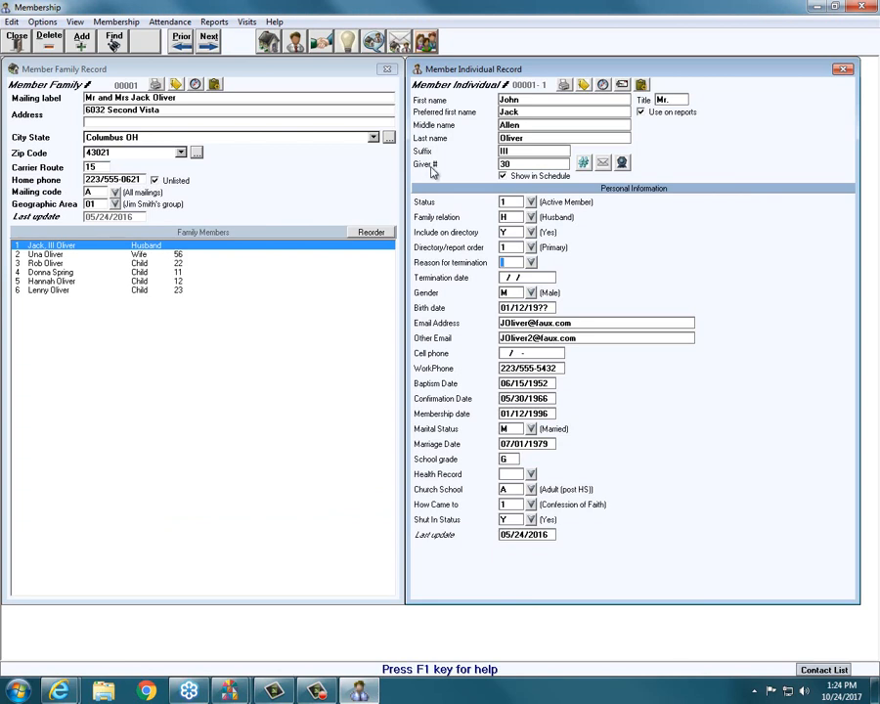
click(115, 42)
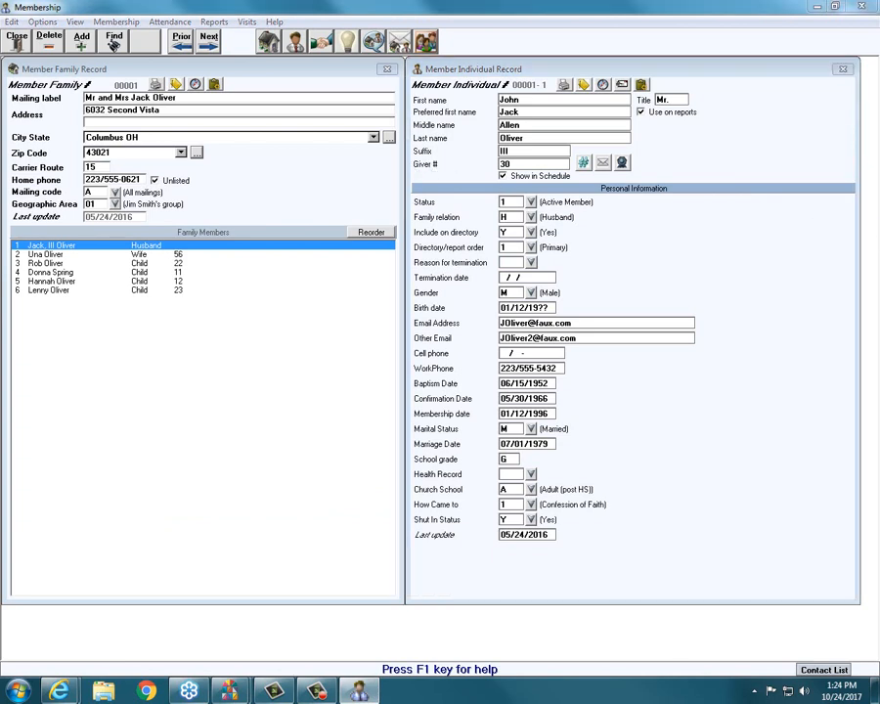
drag(412, 164, 440, 164)
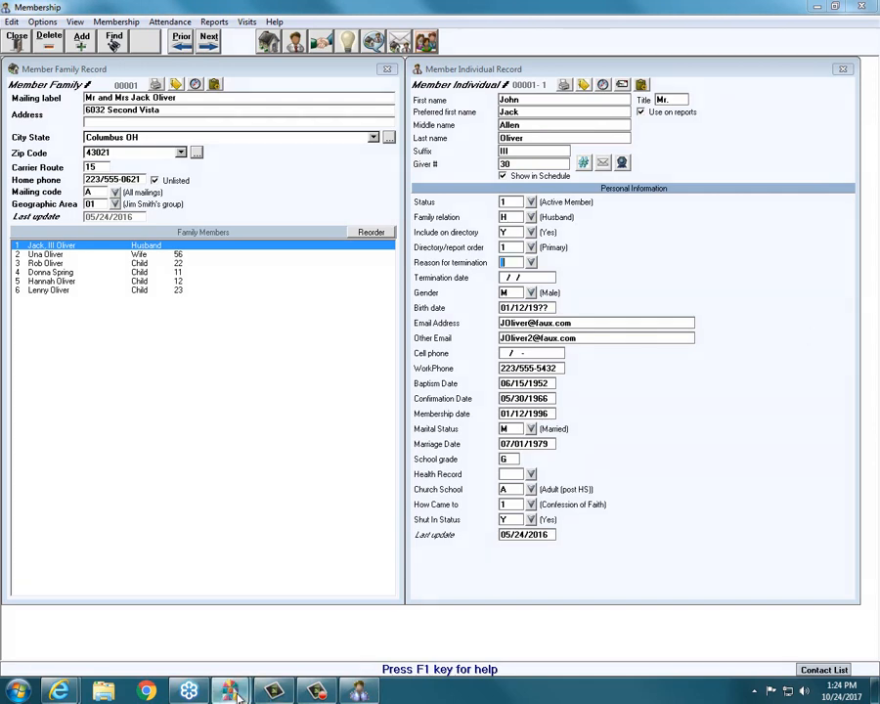
mouse_move(230, 690)
click(244, 653)
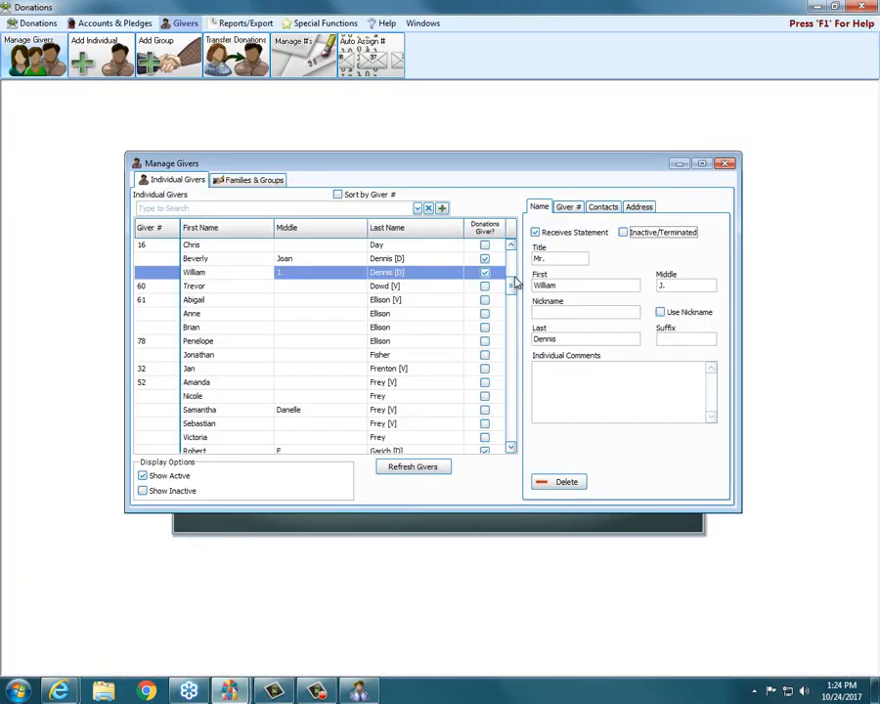
Examine where the selected Donations-only giver's current giver number is entered, and close Manage Givers without assigning one.
click(253, 274)
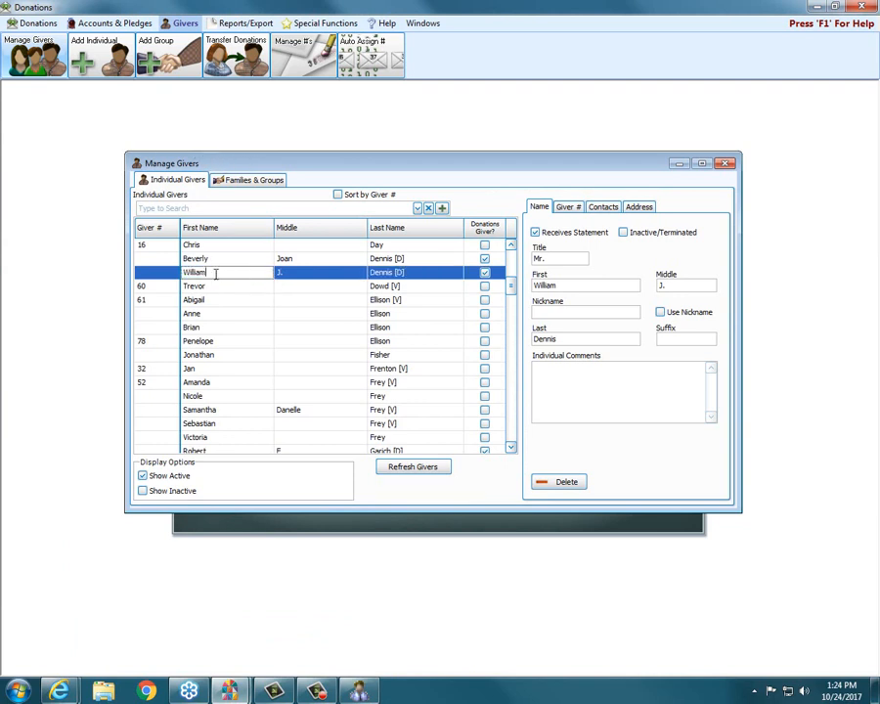
click(155, 272)
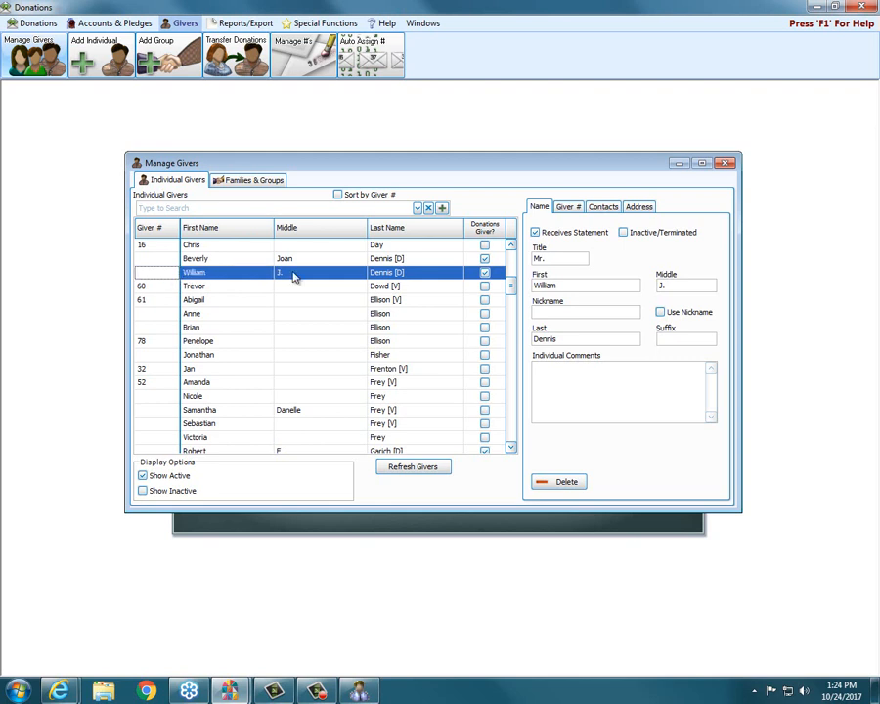
click(570, 205)
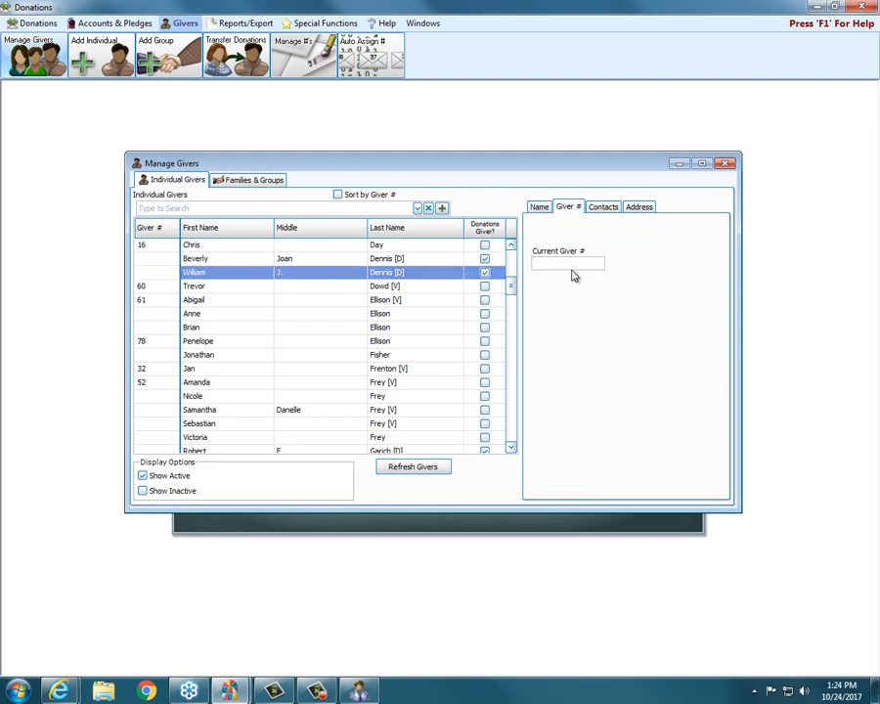
click(568, 265)
click(725, 163)
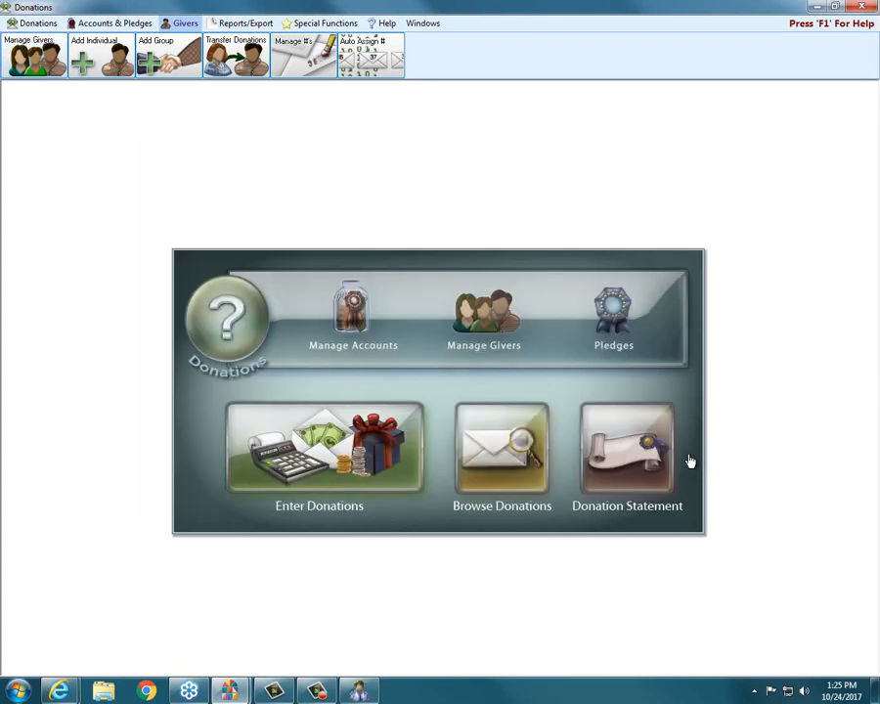
Open Donation Statement and limit the recipients to those who gave a single gift of $250 or more.
click(591, 459)
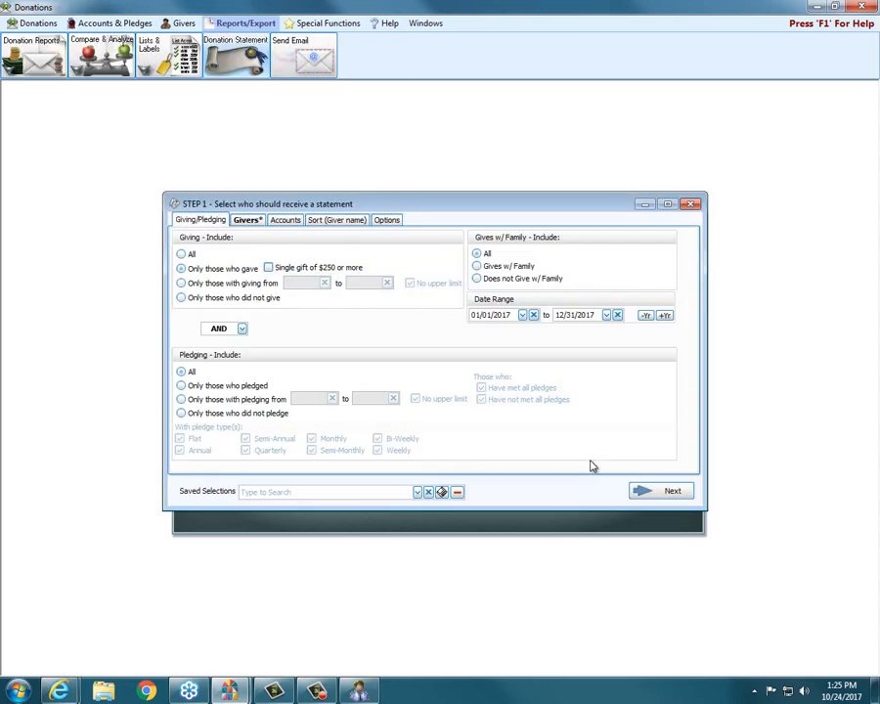
click(311, 270)
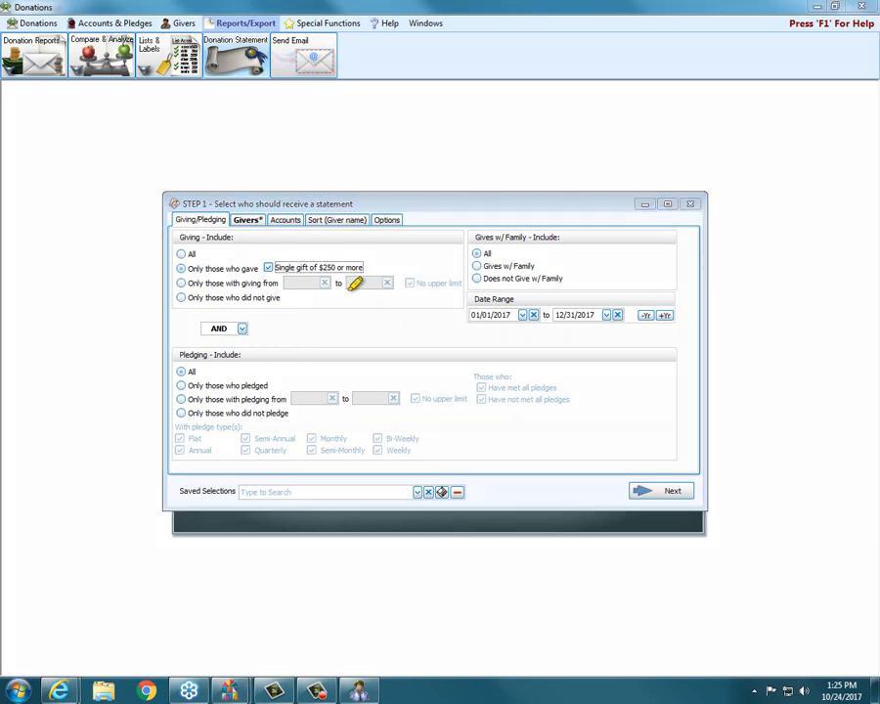
drag(276, 267, 364, 266)
Switch to Membership, browse forward to the second member of the next family to examine the Giver # field, and return to Donations.
click(358, 691)
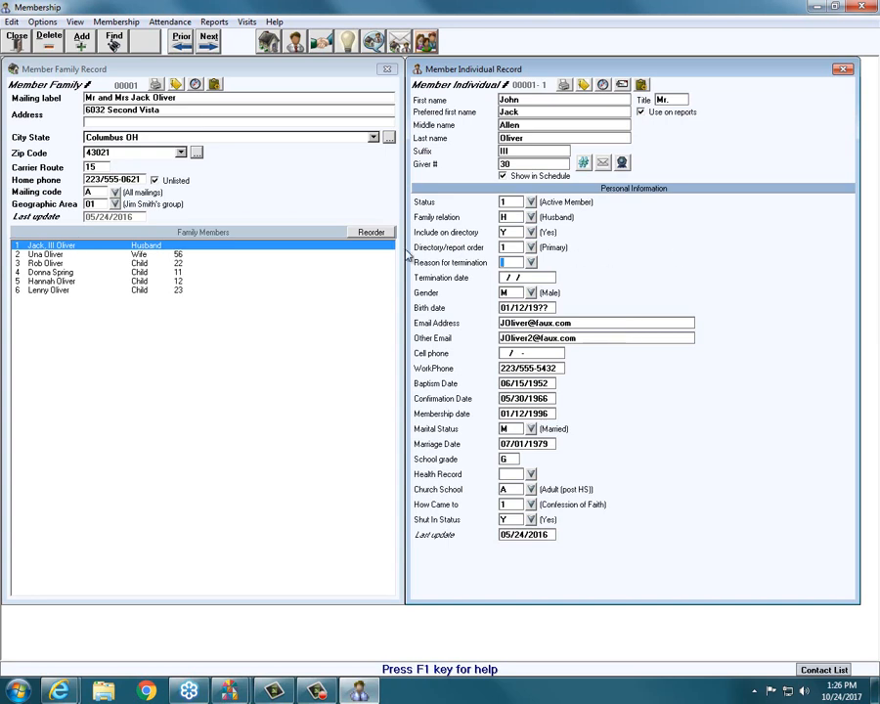
click(208, 42)
click(208, 41)
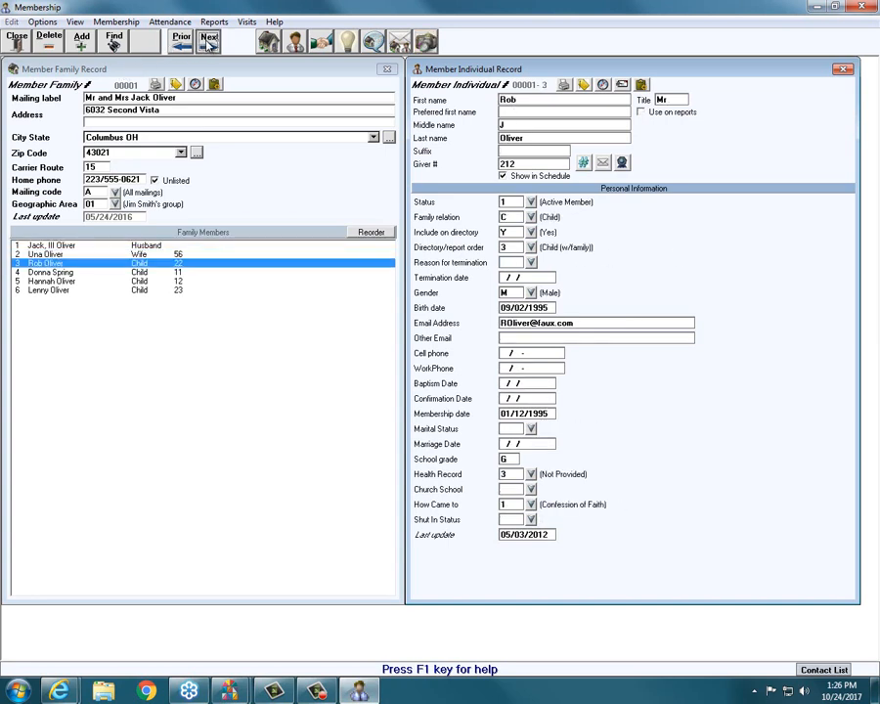
click(208, 41)
click(208, 41)
click(209, 41)
click(209, 41)
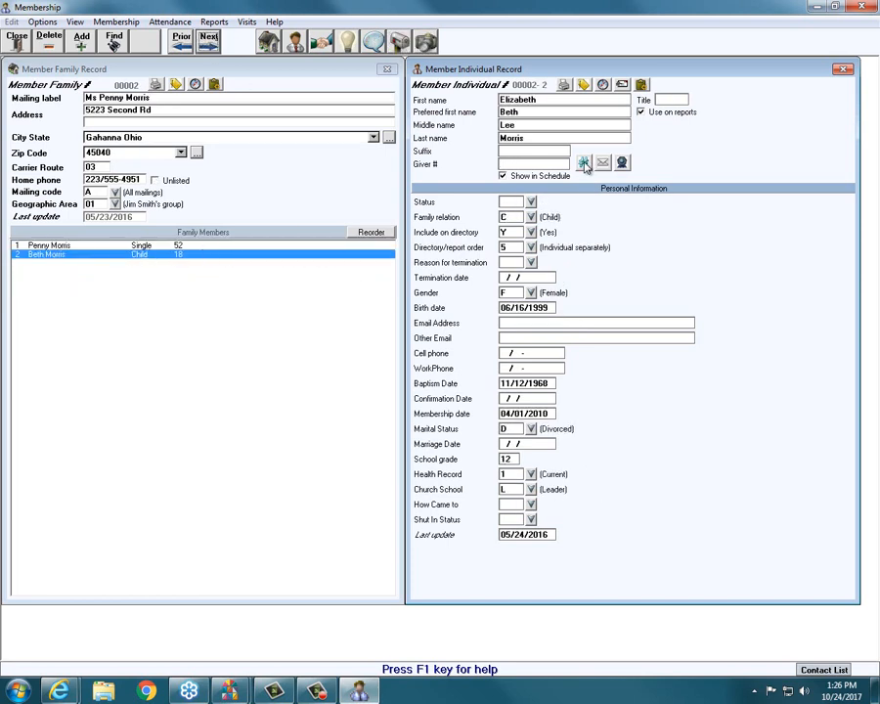
click(531, 164)
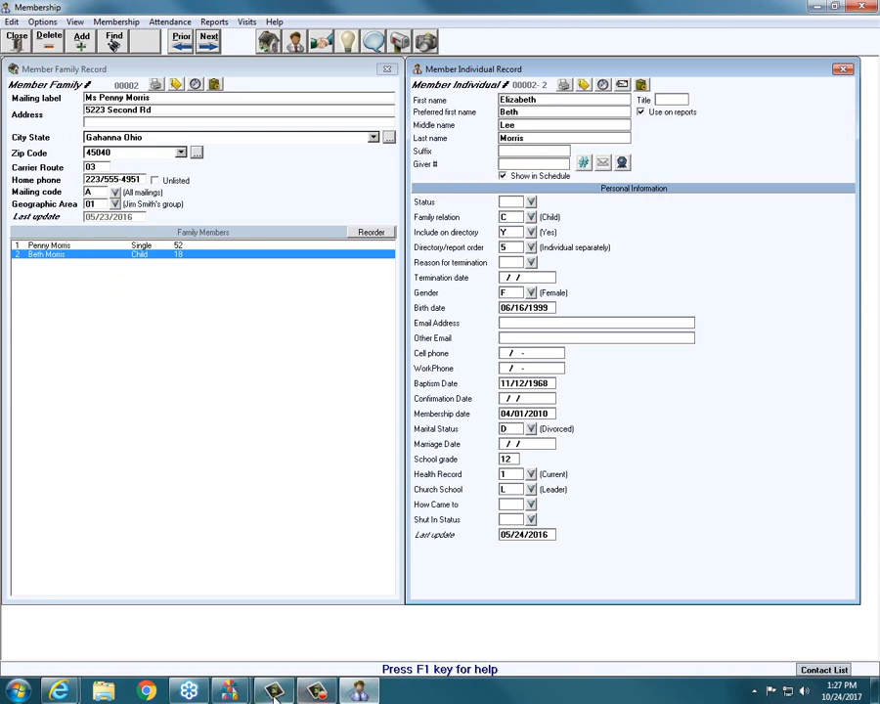
mouse_move(228, 689)
click(276, 646)
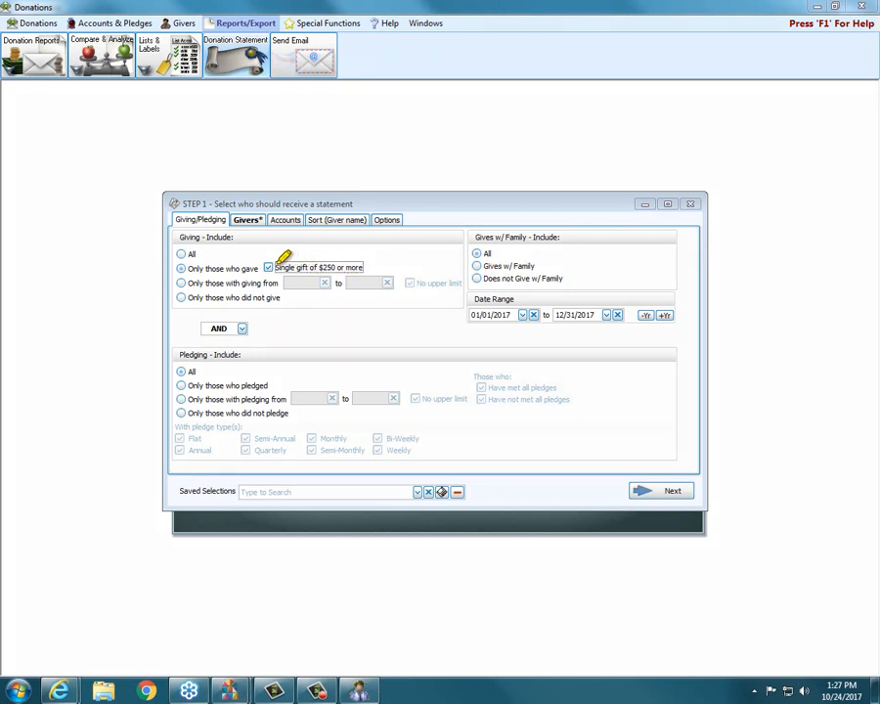
Review the single gift of $250 or more option and close the statement recipient selection without continuing.
drag(275, 266, 361, 266)
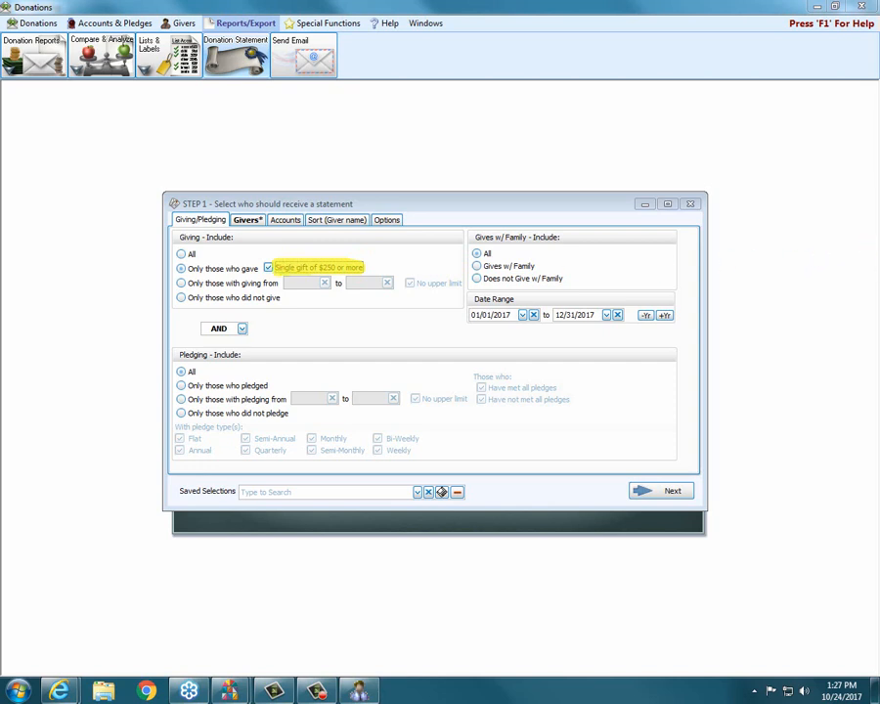
key(Escape)
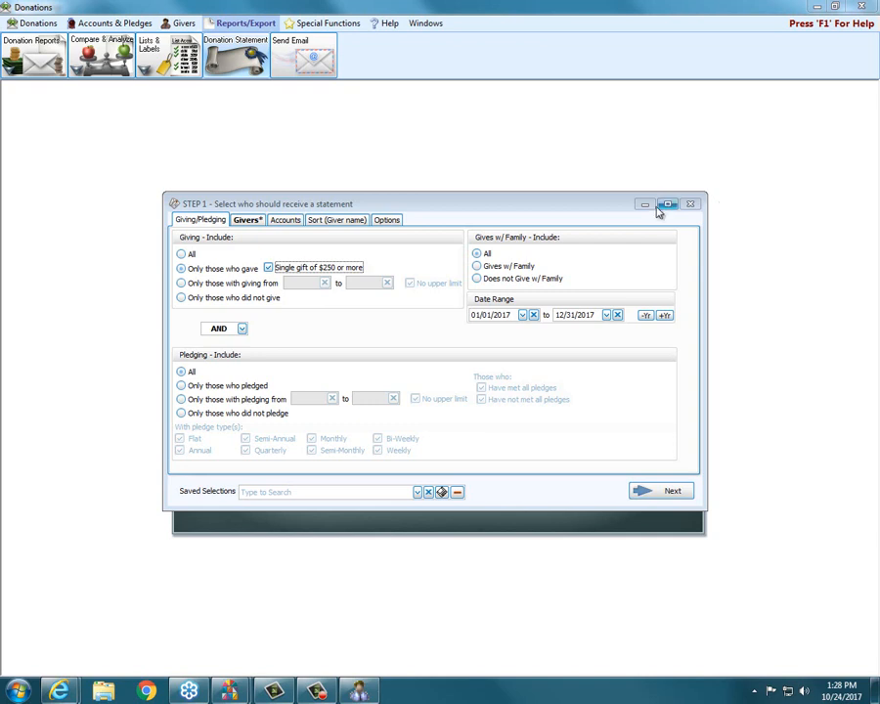
click(690, 204)
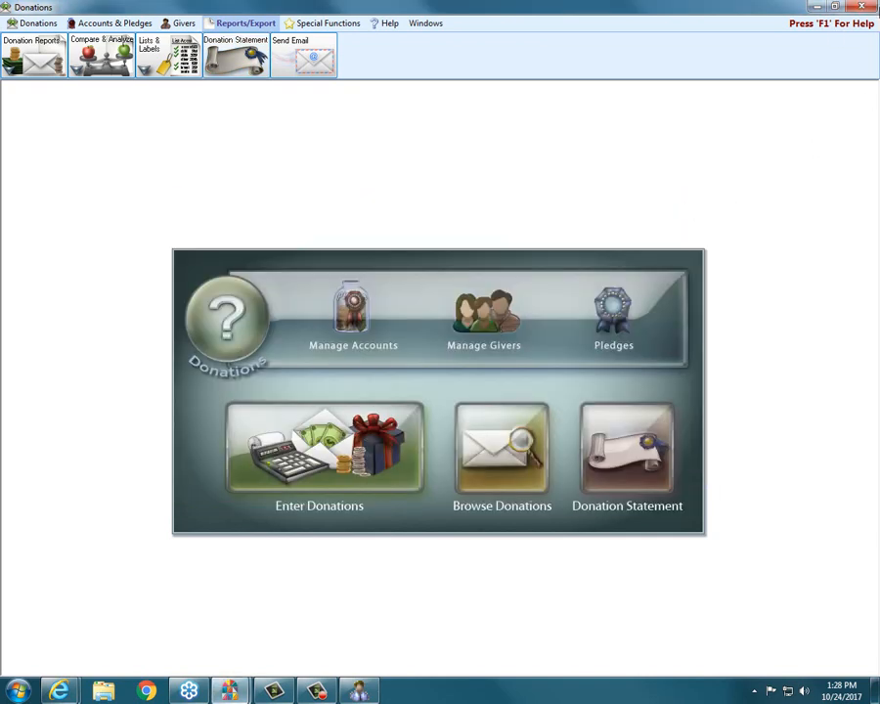